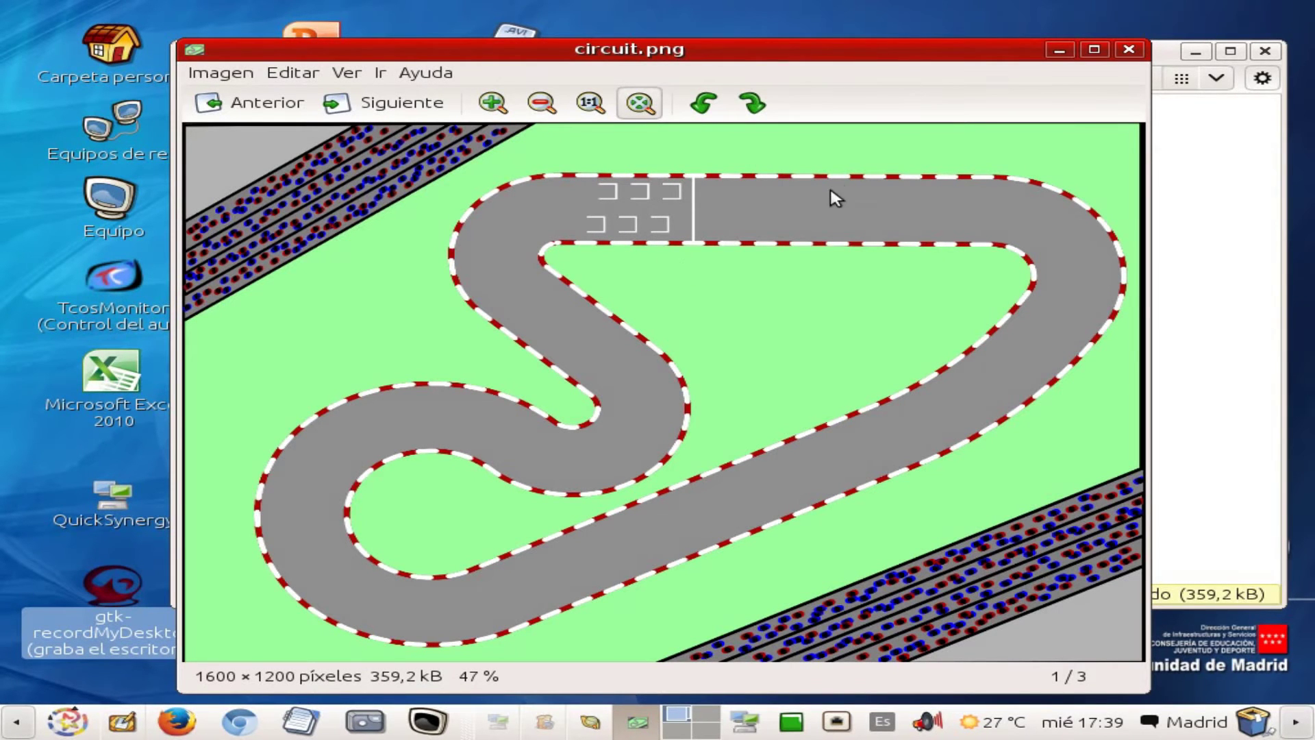
# - Step through circuit.png and circuit2.png to circuit2bis.png, the green dashed-lane track
pyautogui.click(397, 109)
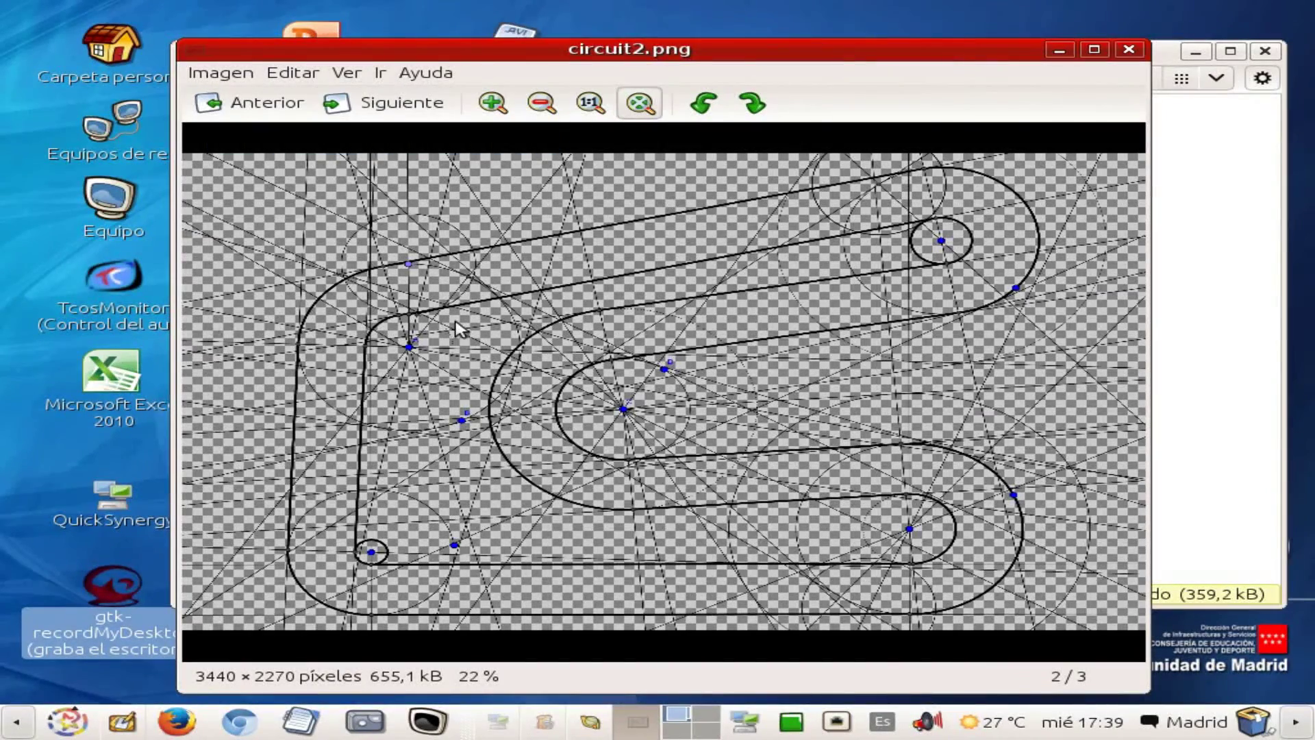
pyautogui.click(416, 104)
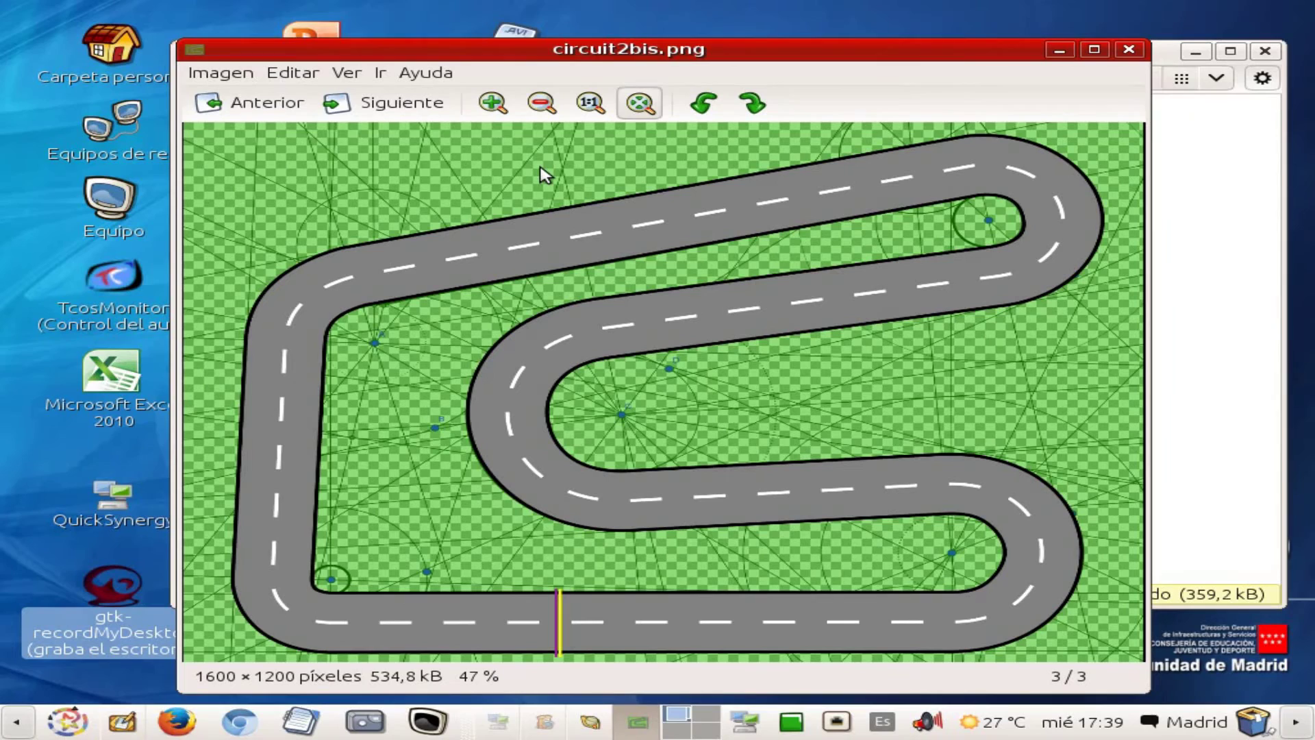
# - Minimize the image viewer and file manager, then launch GeoGebra from Educación › Matemáticas
pyautogui.click(1060, 55)
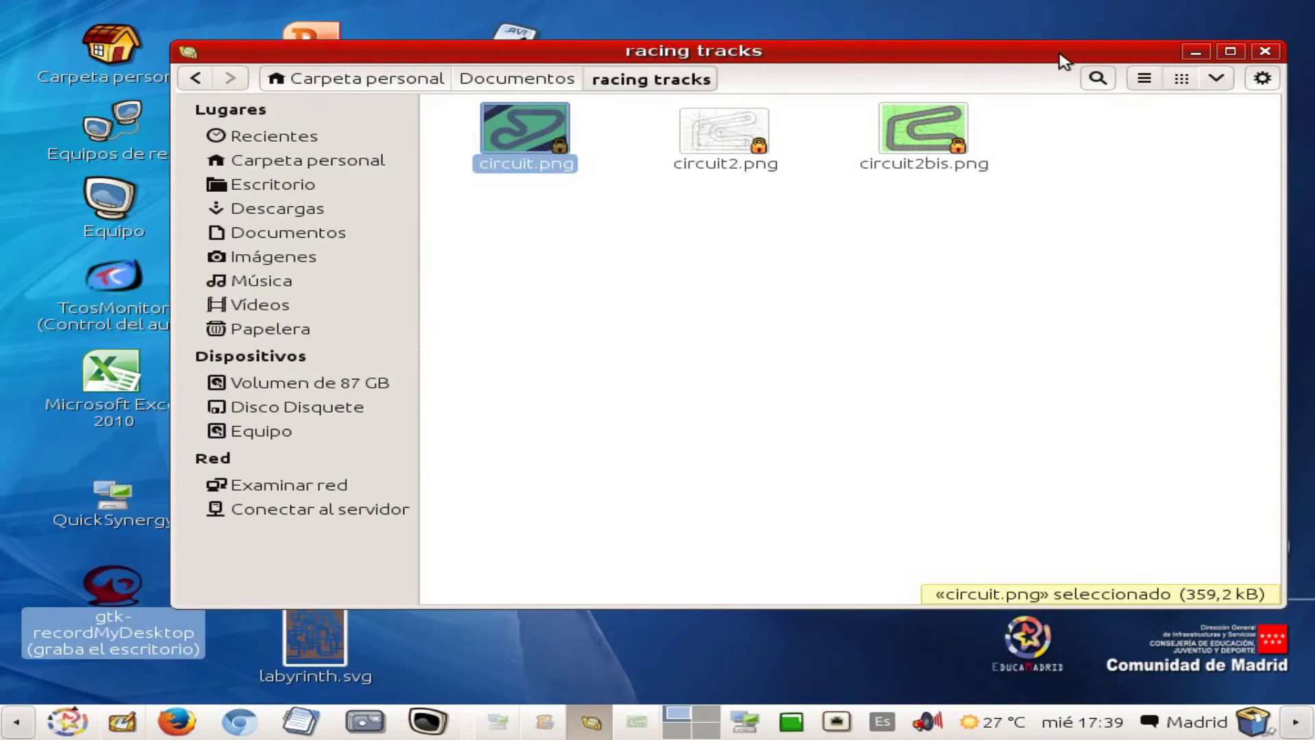
pyautogui.click(1196, 52)
pyautogui.click(71, 721)
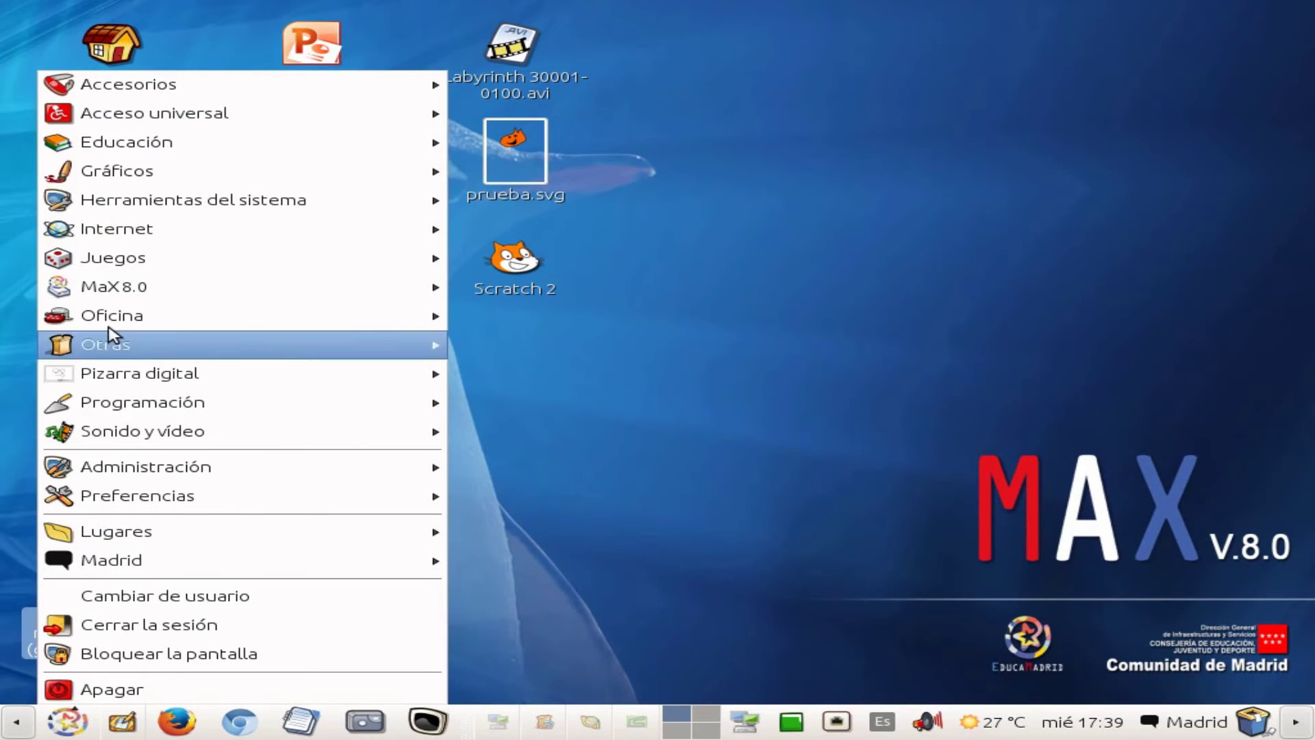
pyautogui.moveTo(156, 201)
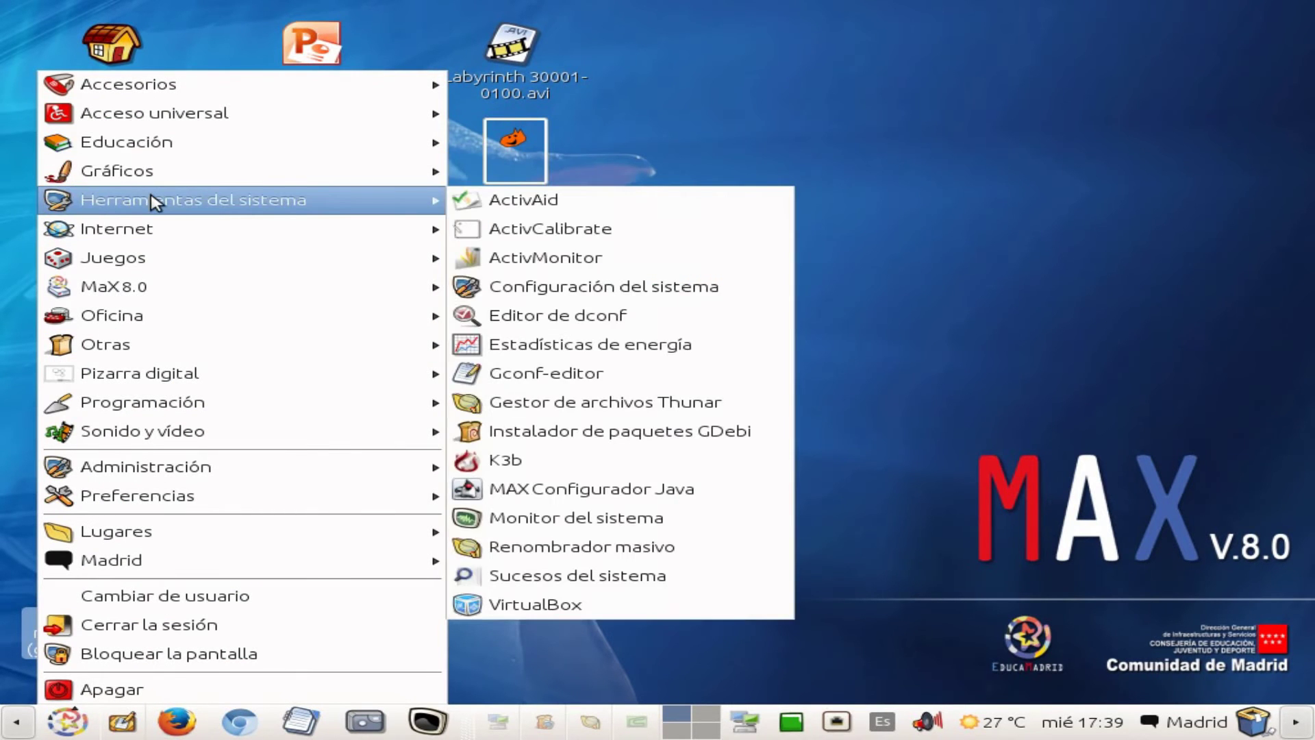
pyautogui.moveTo(168, 144)
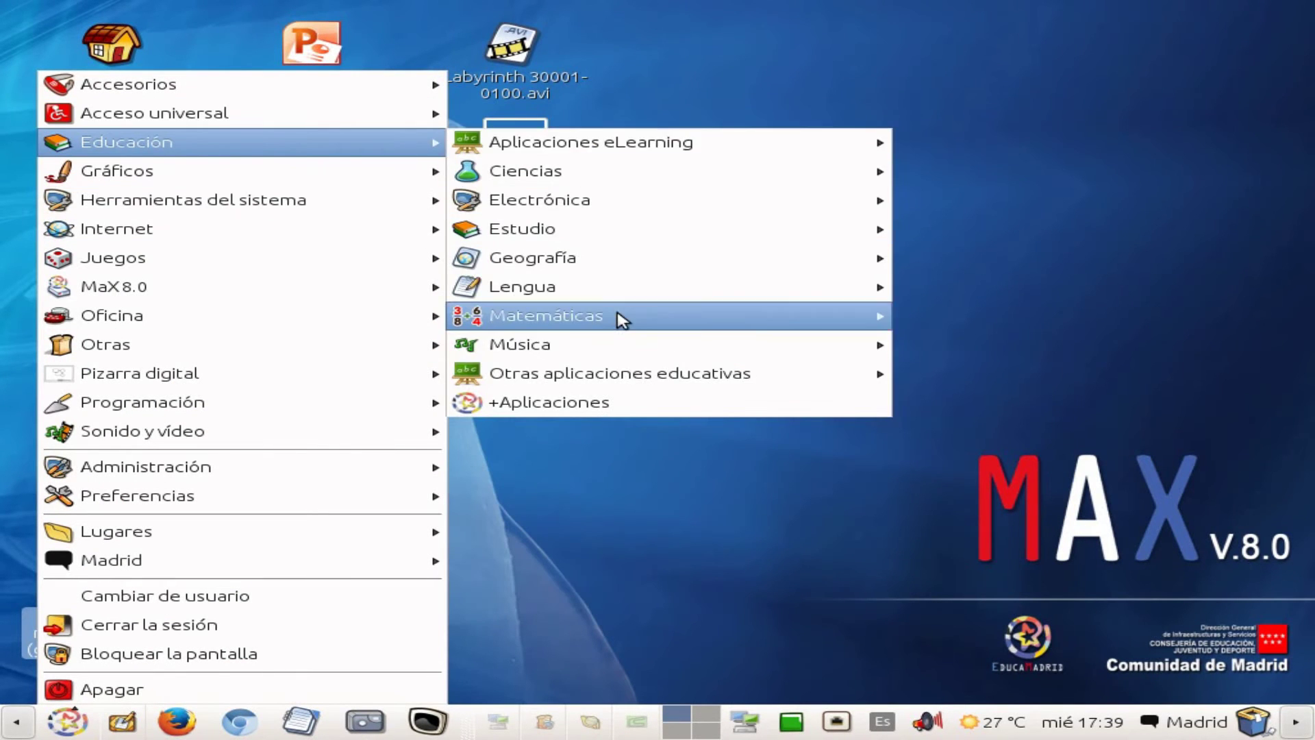
pyautogui.moveTo(623, 317)
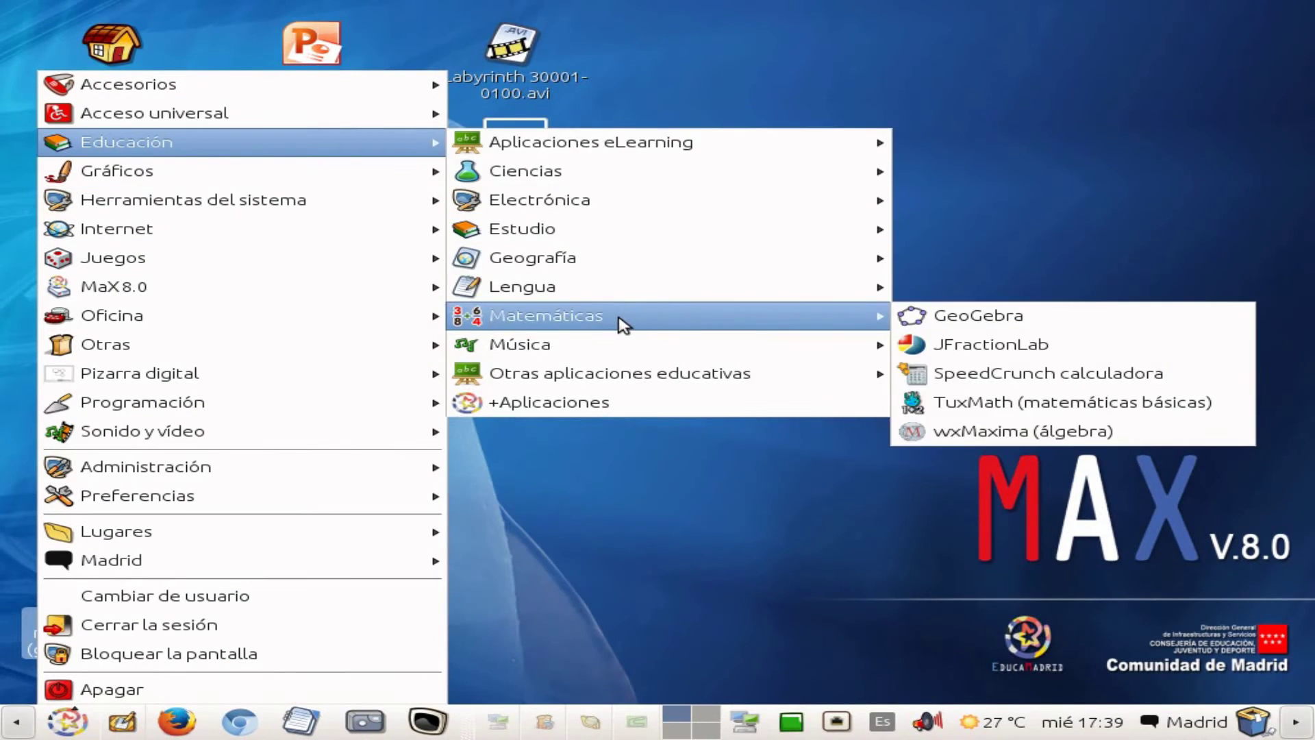
pyautogui.click(1111, 321)
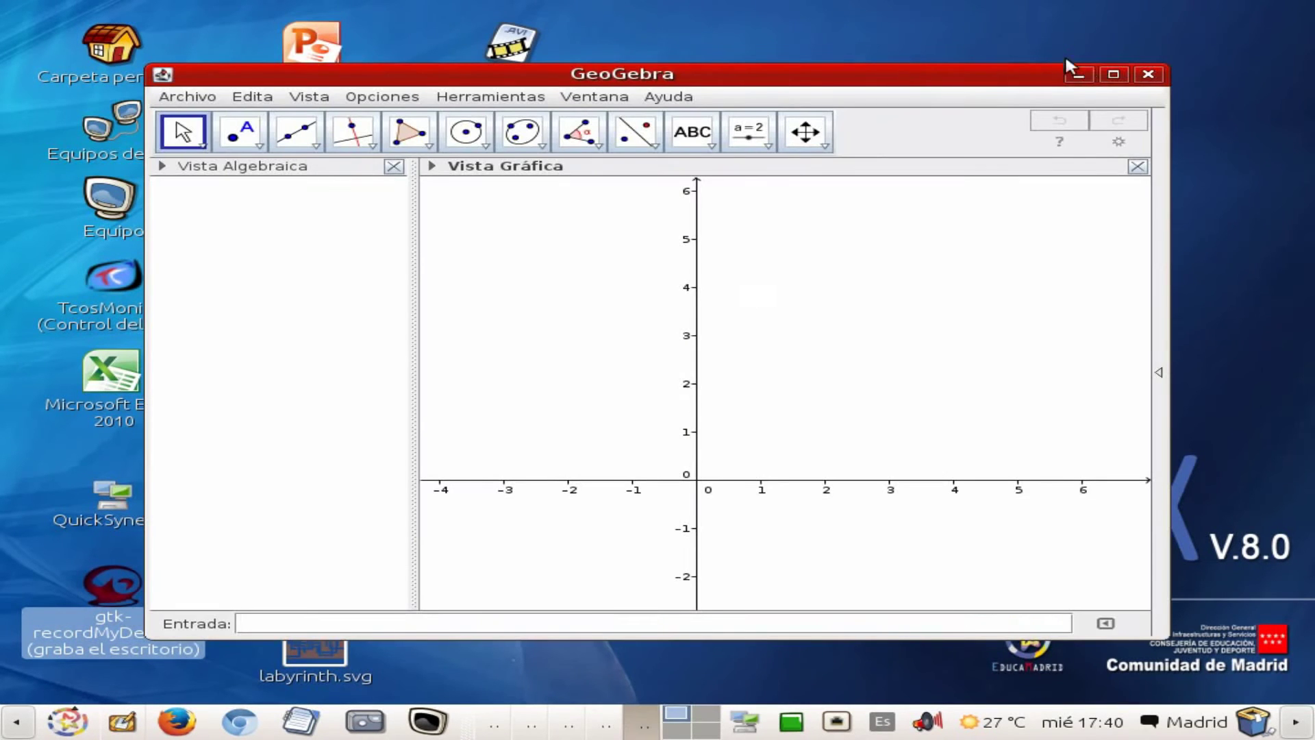
# - Maximize GeoGebra, close the Algebra view and hide the axes
pyautogui.click(1114, 75)
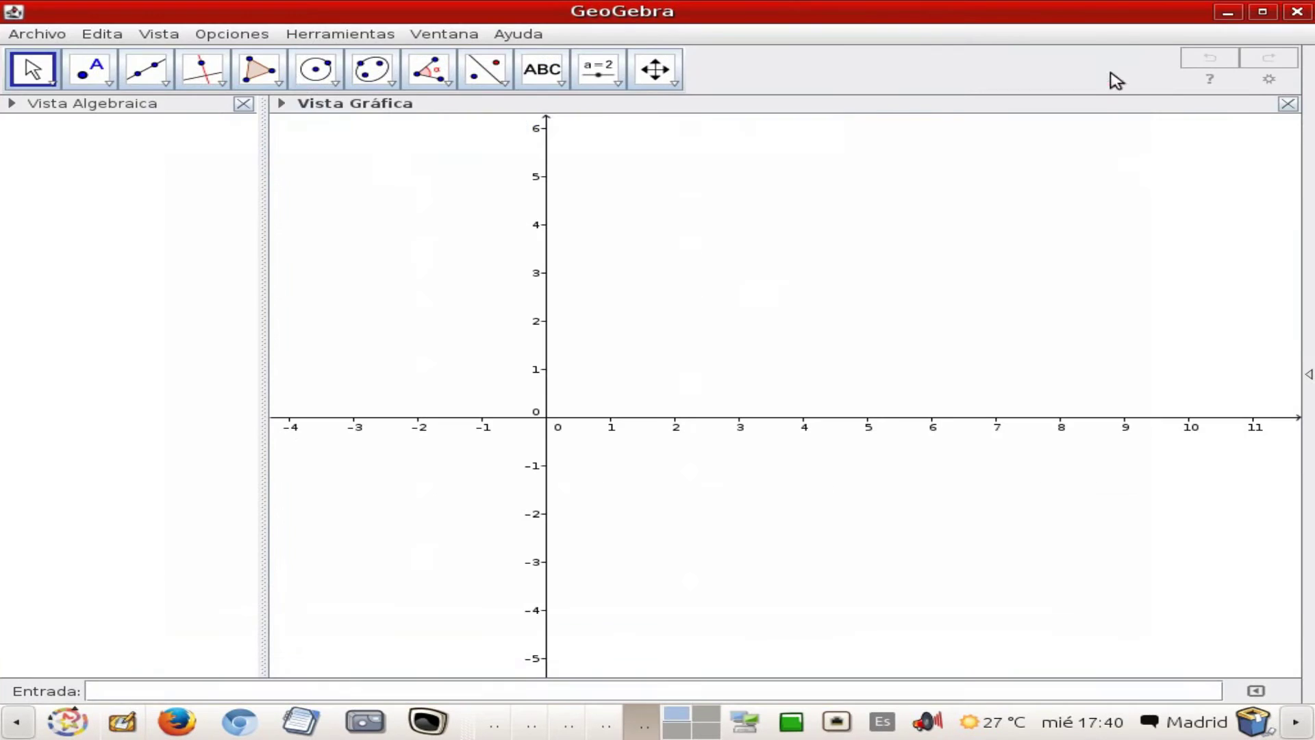
pyautogui.click(244, 105)
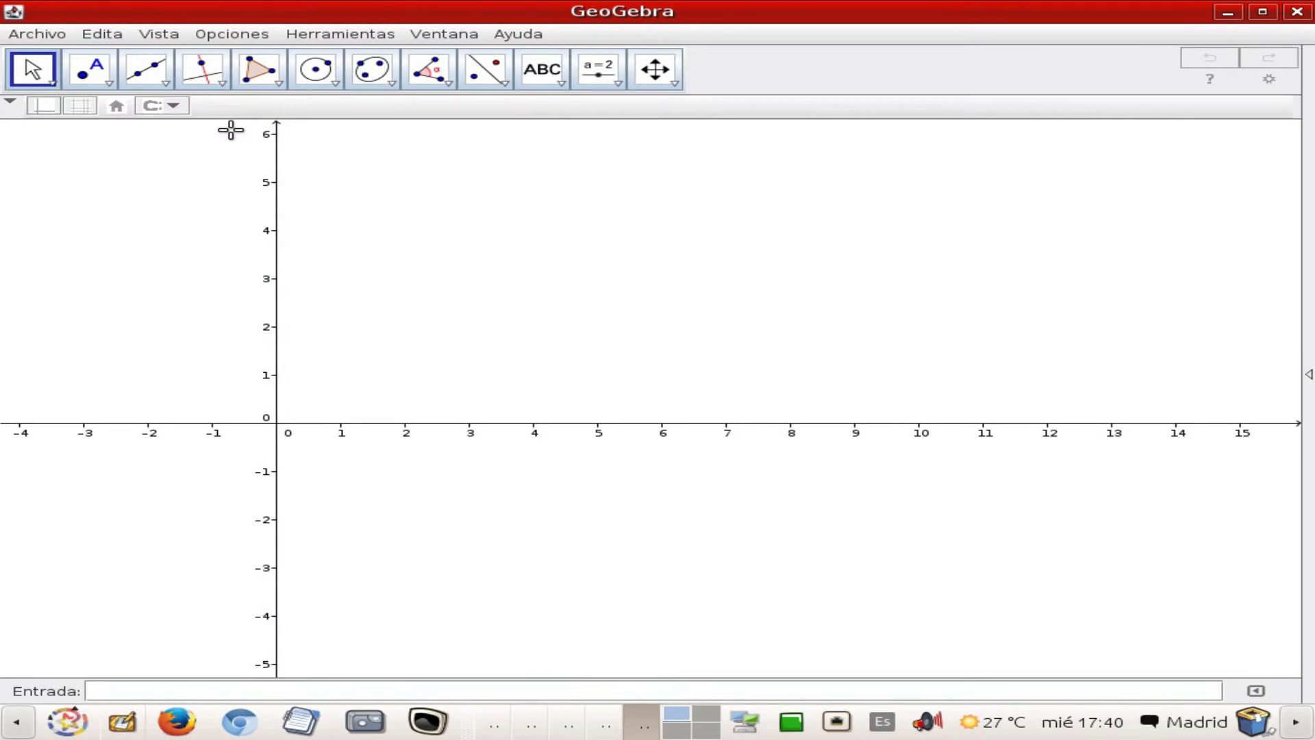
pyautogui.click(52, 114)
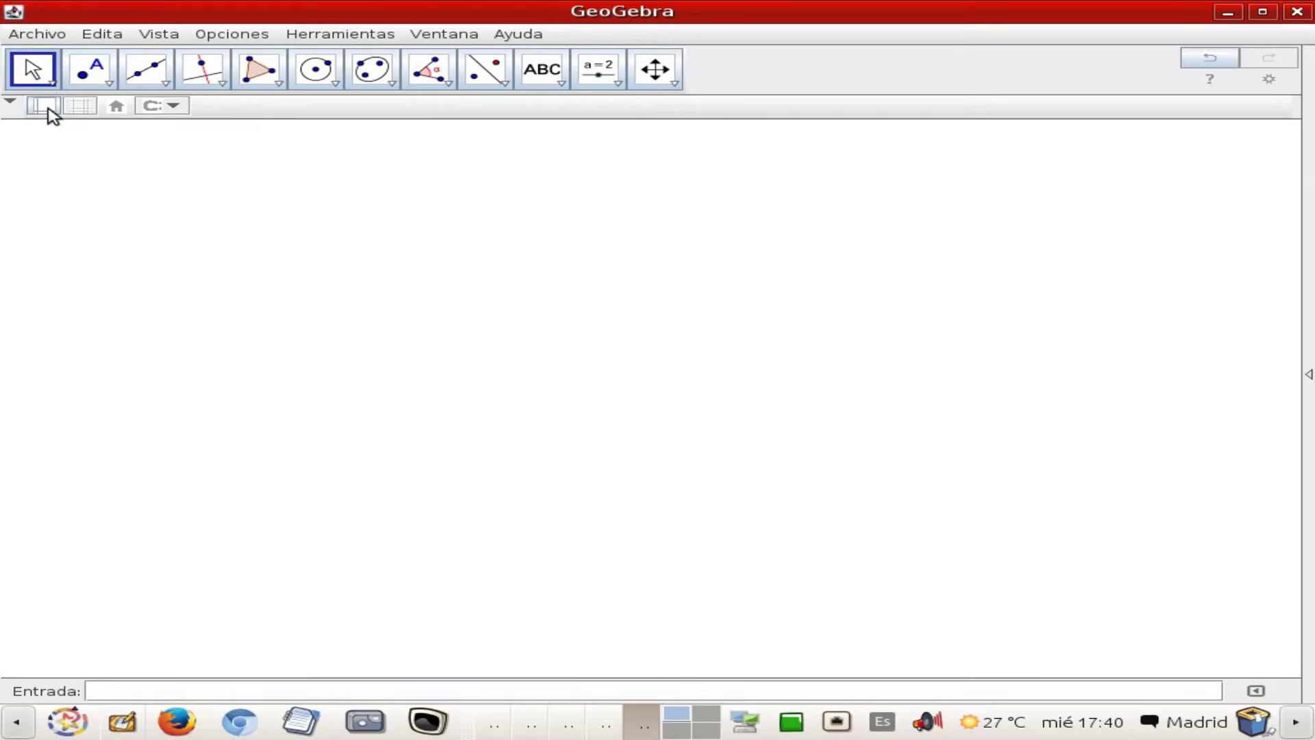
# - Switch the interface language to English (UK)
pyautogui.click(234, 36)
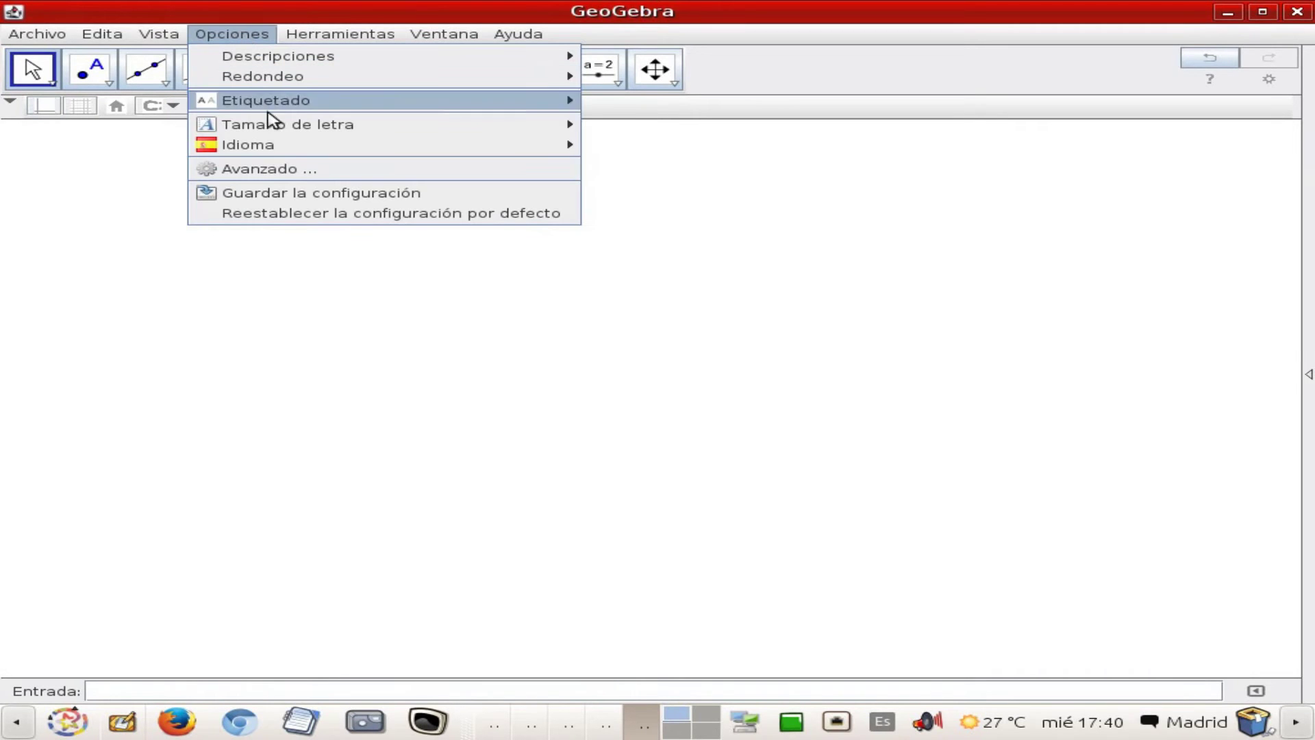
pyautogui.moveTo(290, 149)
pyautogui.moveTo(602, 162)
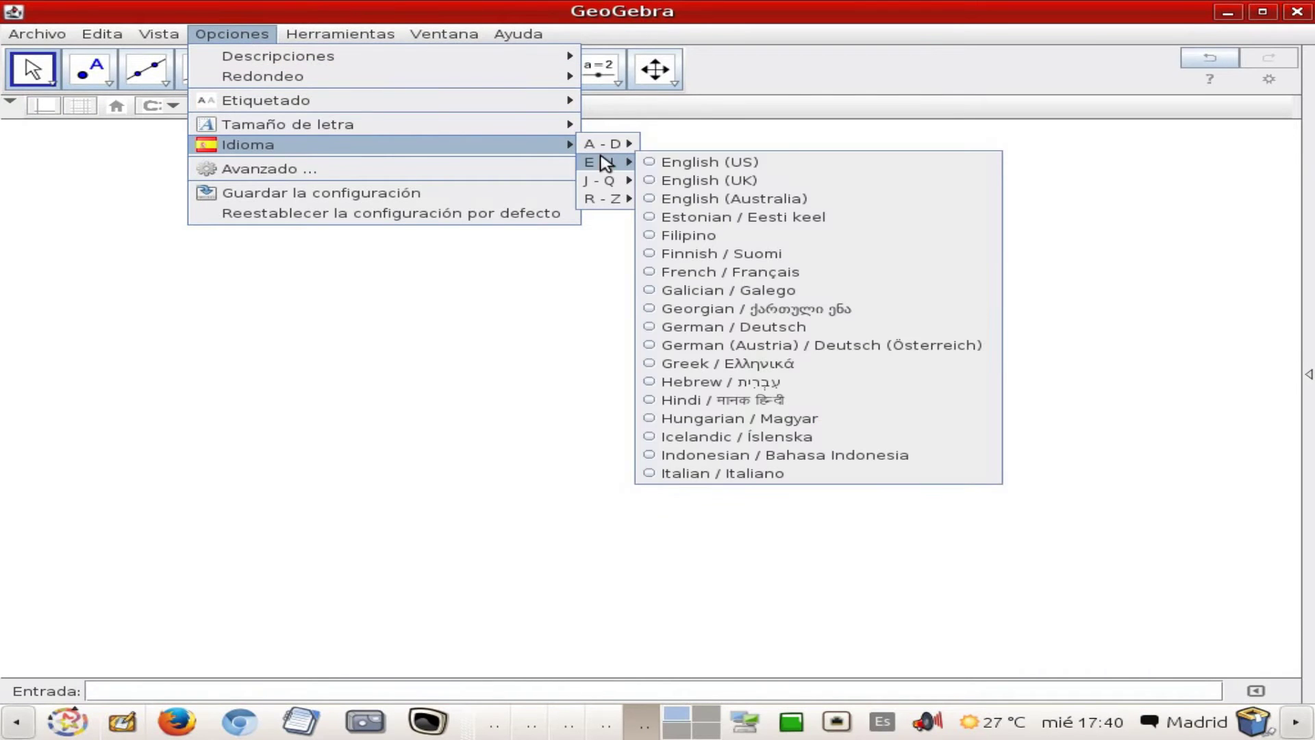
pyautogui.click(712, 184)
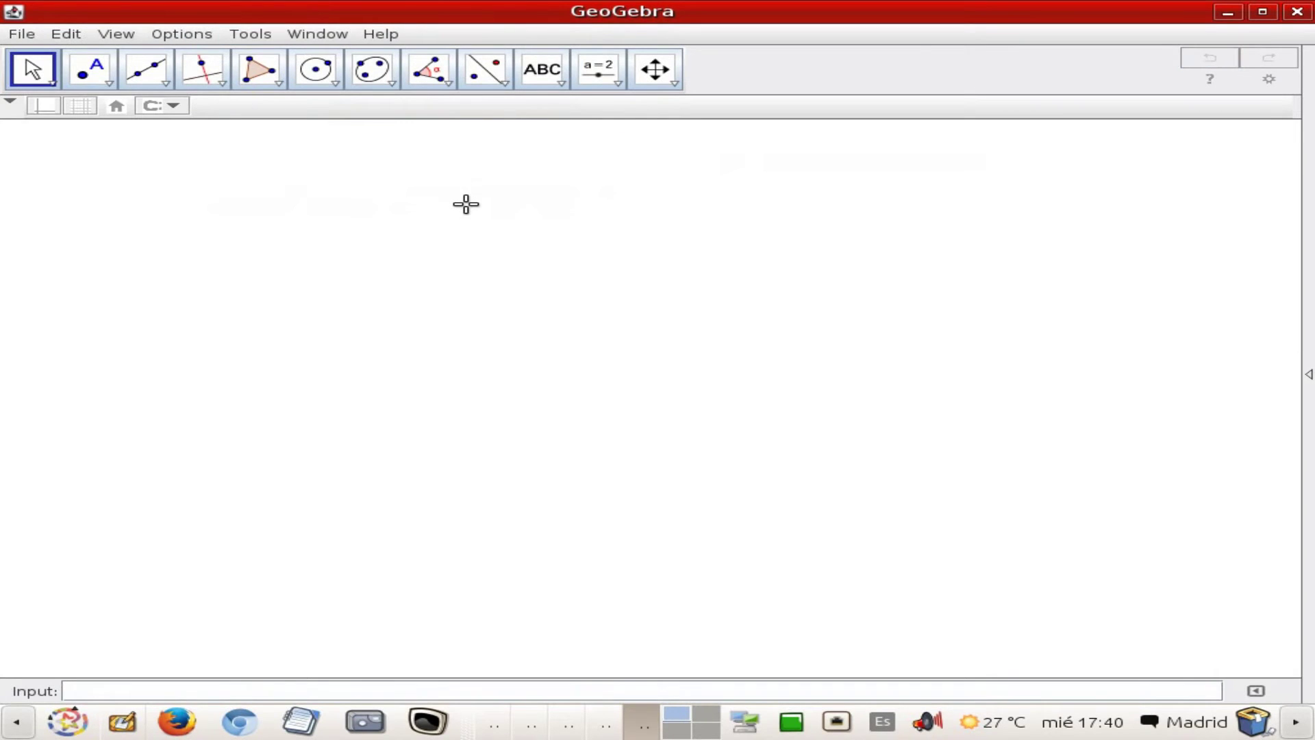
# - Draw a horizontal line through two points
pyautogui.click(155, 80)
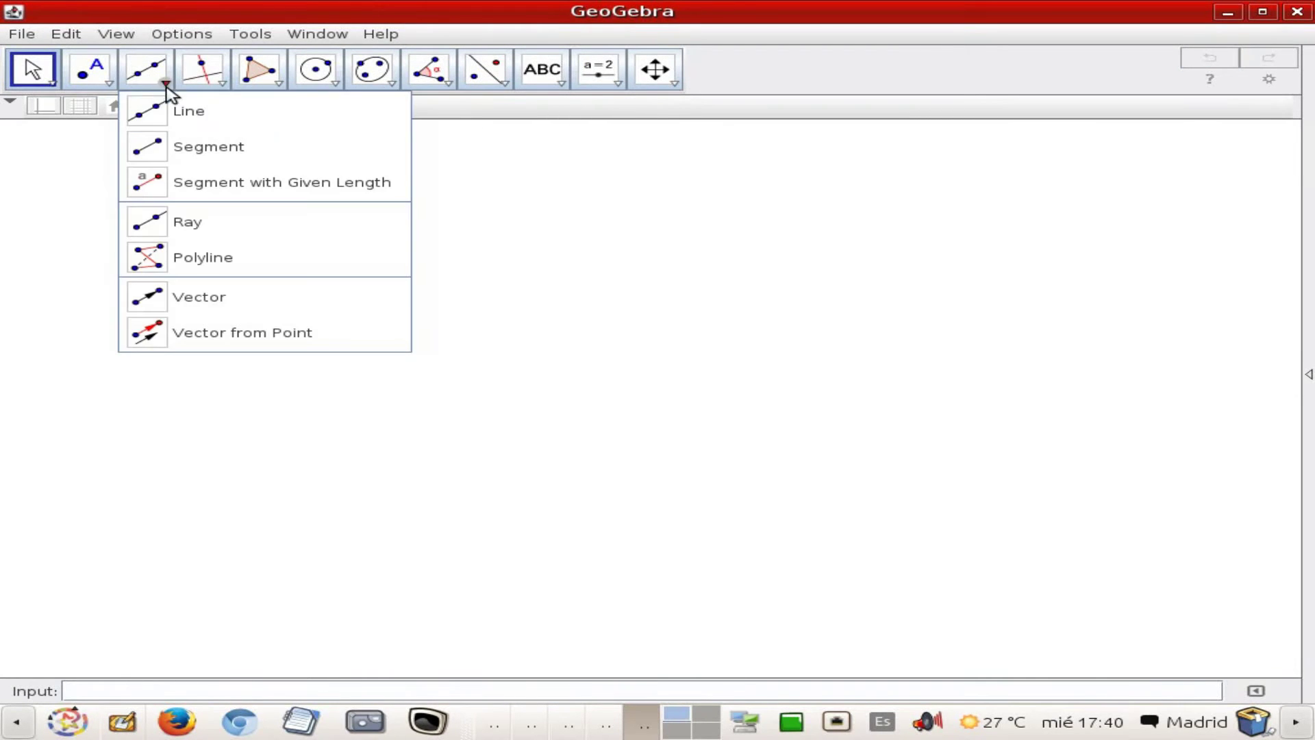
pyautogui.click(163, 113)
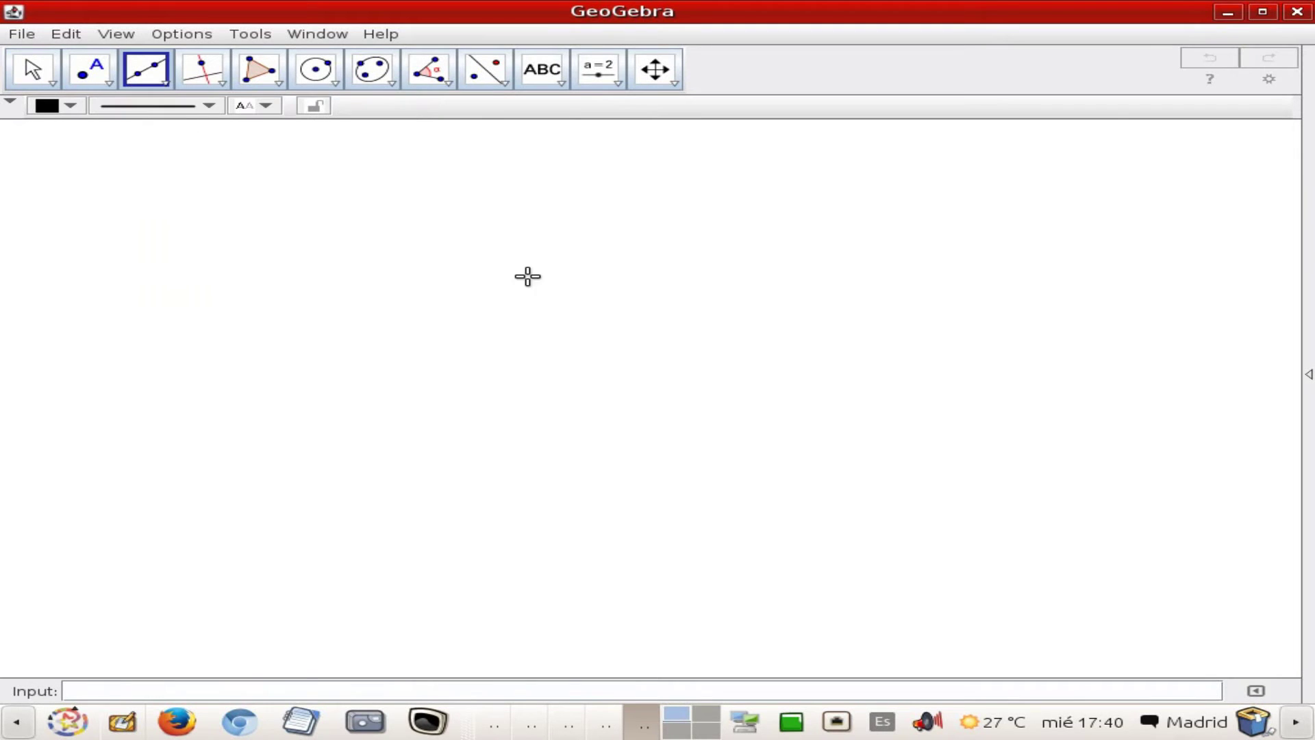
pyautogui.click(369, 259)
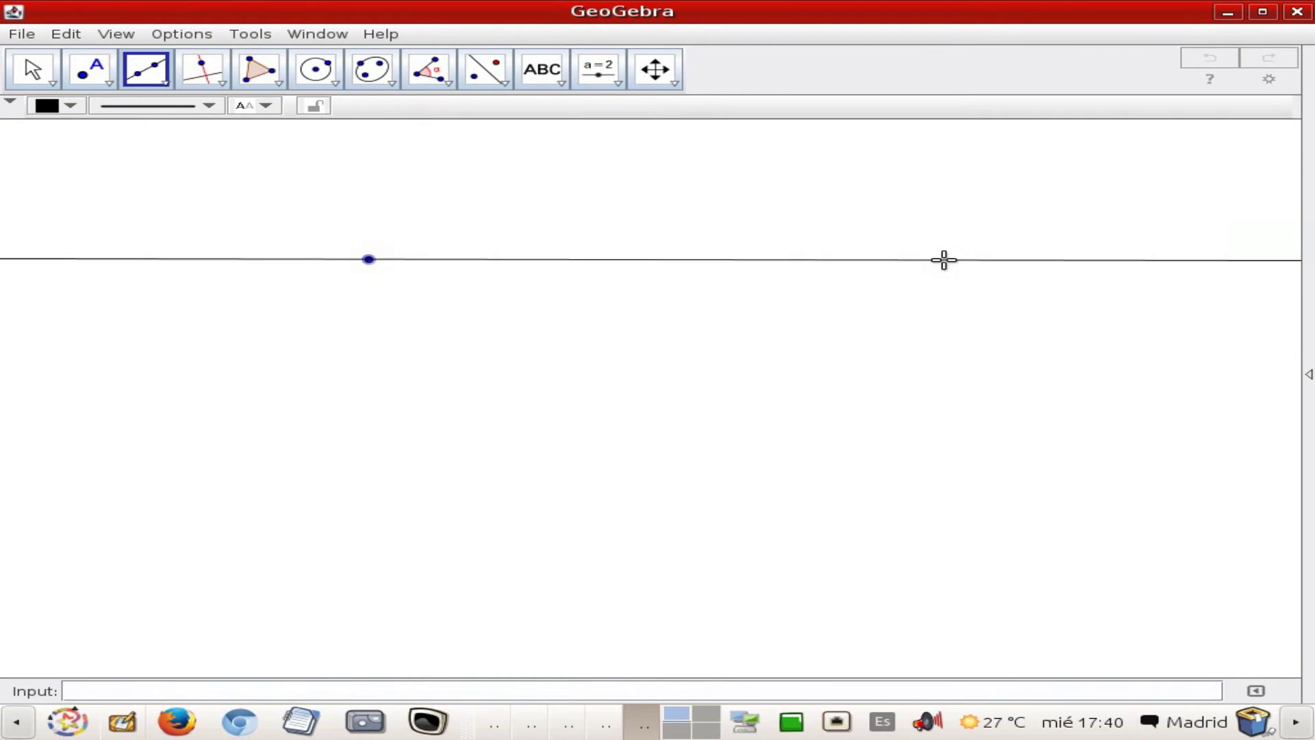
pyautogui.click(908, 260)
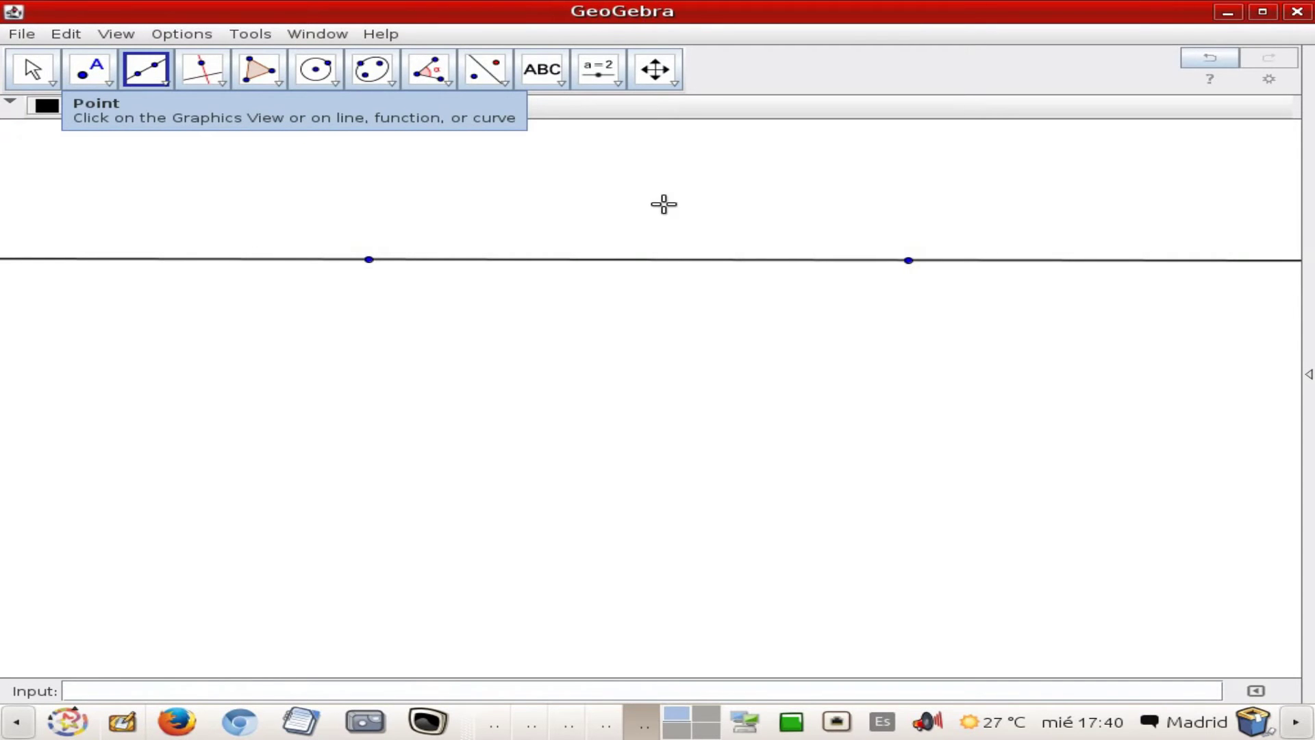
# - Add two more points on the line and slide them into position
pyautogui.click(96, 70)
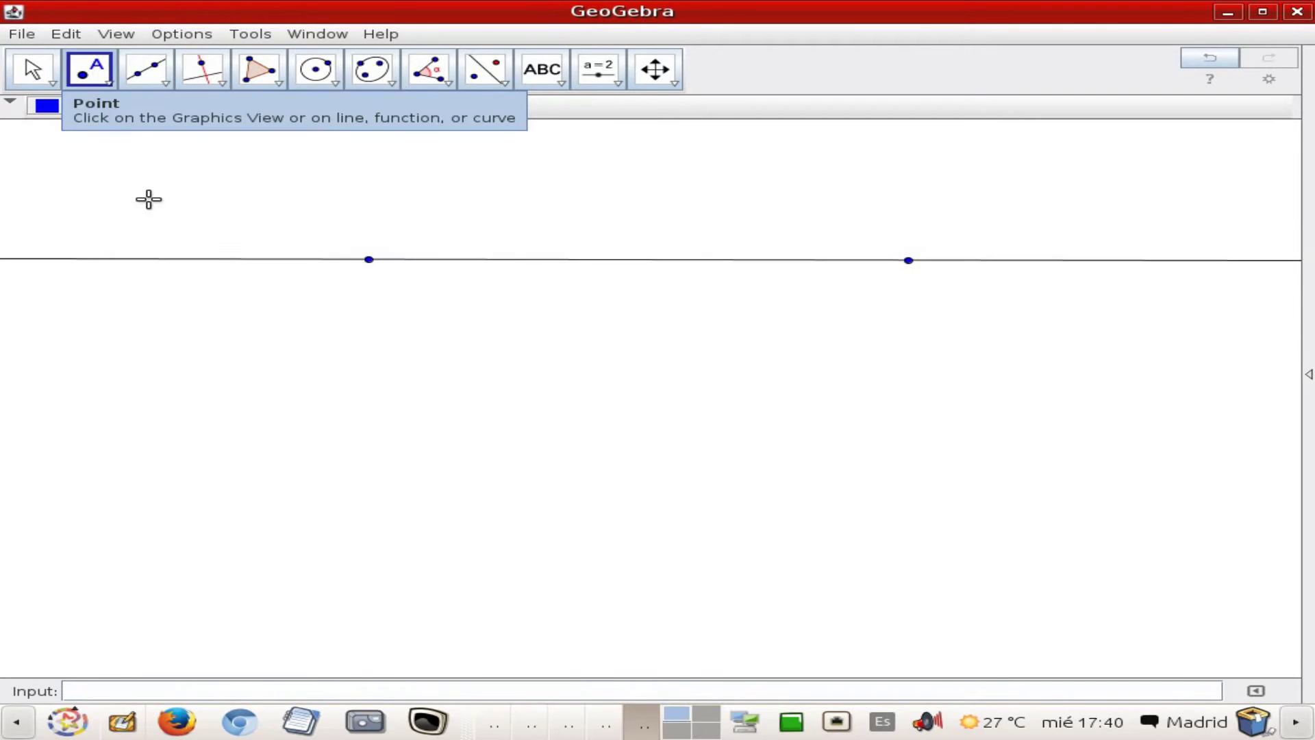
pyautogui.click(238, 259)
pyautogui.hotkey('ctrl', 'z')
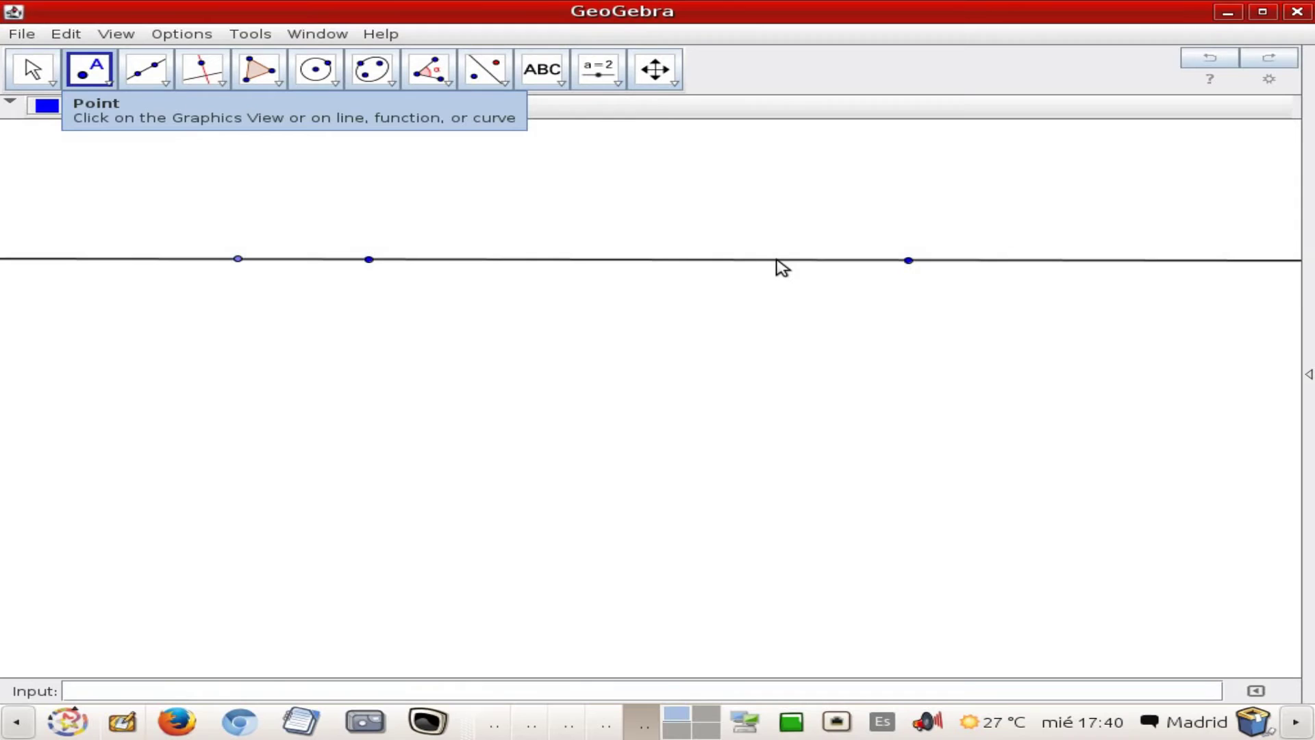
pyautogui.click(777, 260)
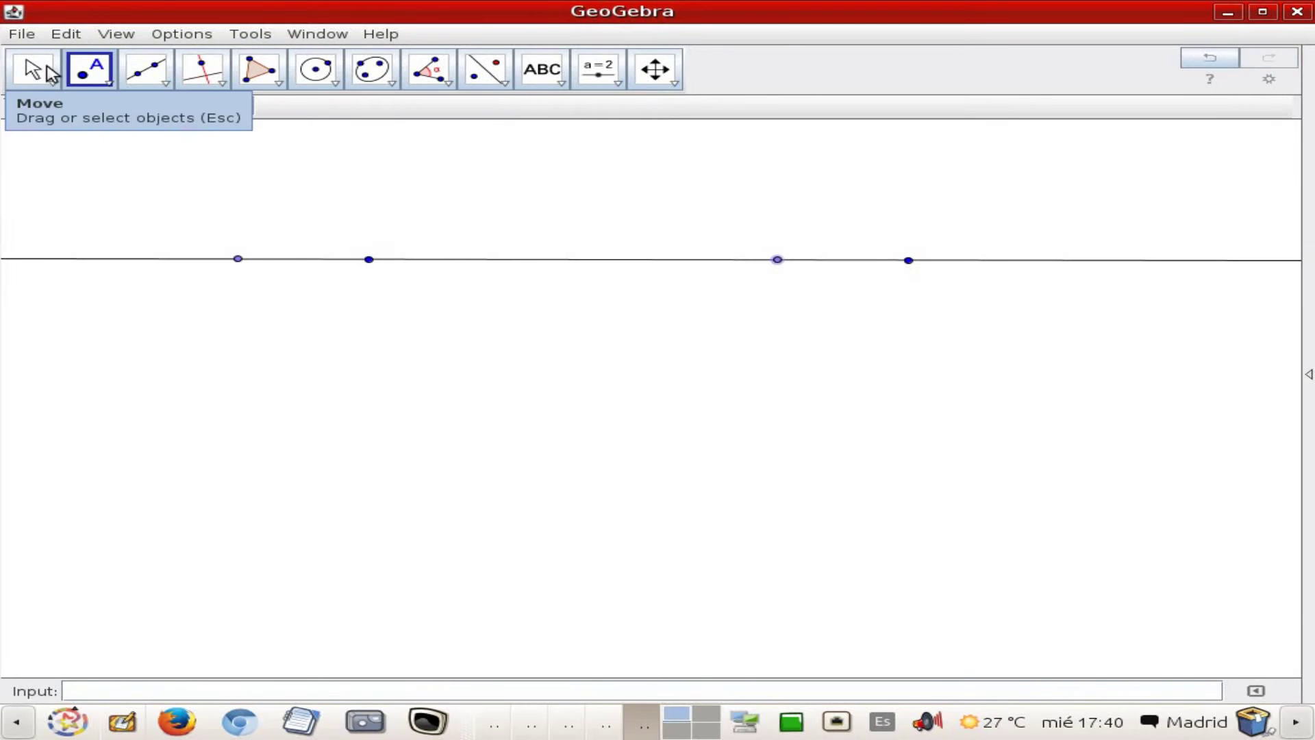
pyautogui.click(42, 73)
pyautogui.click(92, 116)
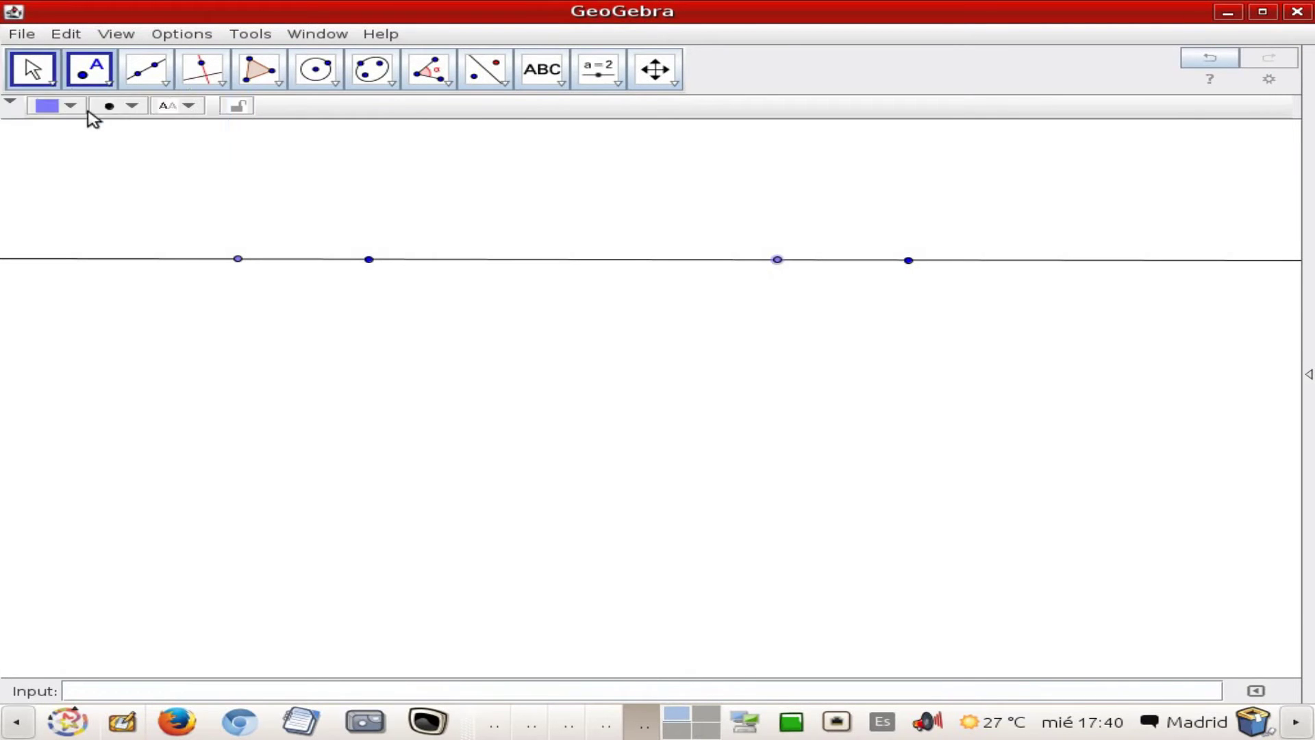
pyautogui.moveTo(237, 259); pyautogui.dragTo(347, 260)
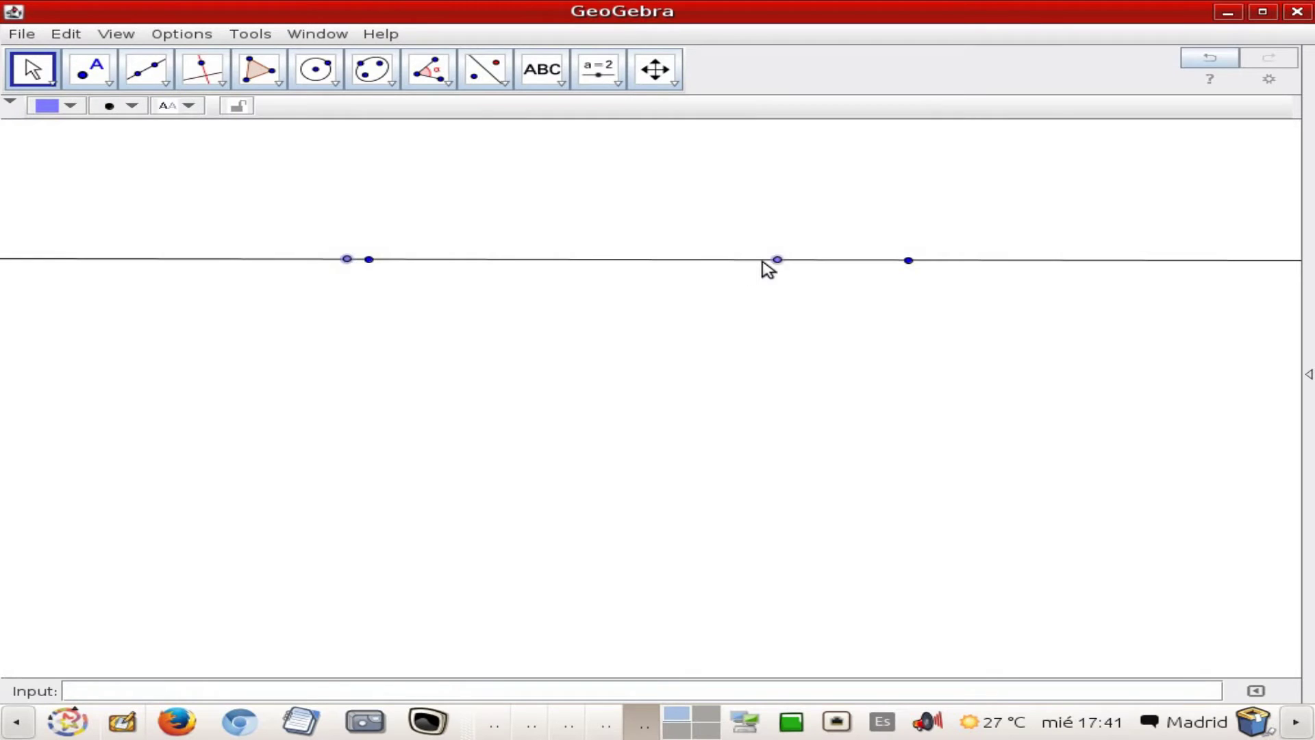
pyautogui.moveTo(778, 259)
pyautogui.mouseDown()
pyautogui.moveTo(737, 263)
pyautogui.moveTo(762, 260)
pyautogui.mouseUp()
pyautogui.moveTo(347, 259); pyautogui.dragTo(299, 259)
# - Draw perpendicular lines through the two added points on the horizontal line
pyautogui.click(205, 69)
pyautogui.click(267, 261)
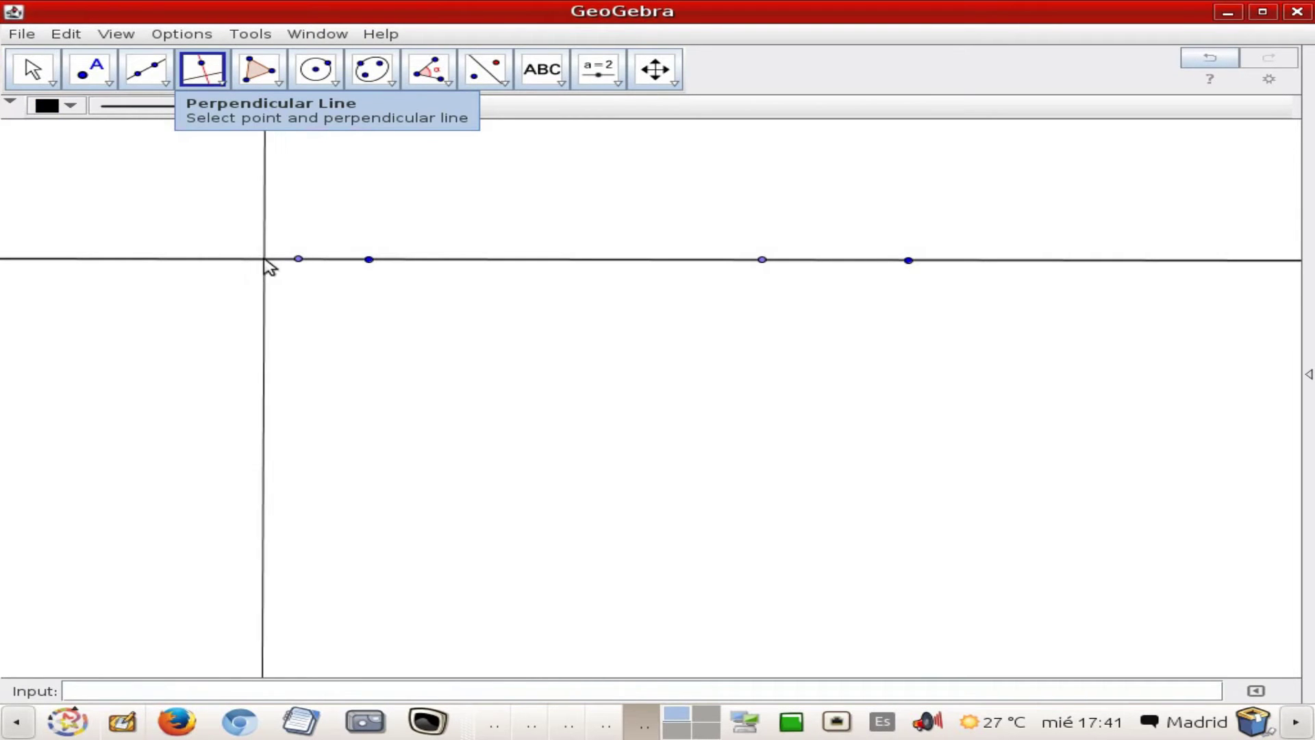
pyautogui.click(299, 260)
pyautogui.click(300, 260)
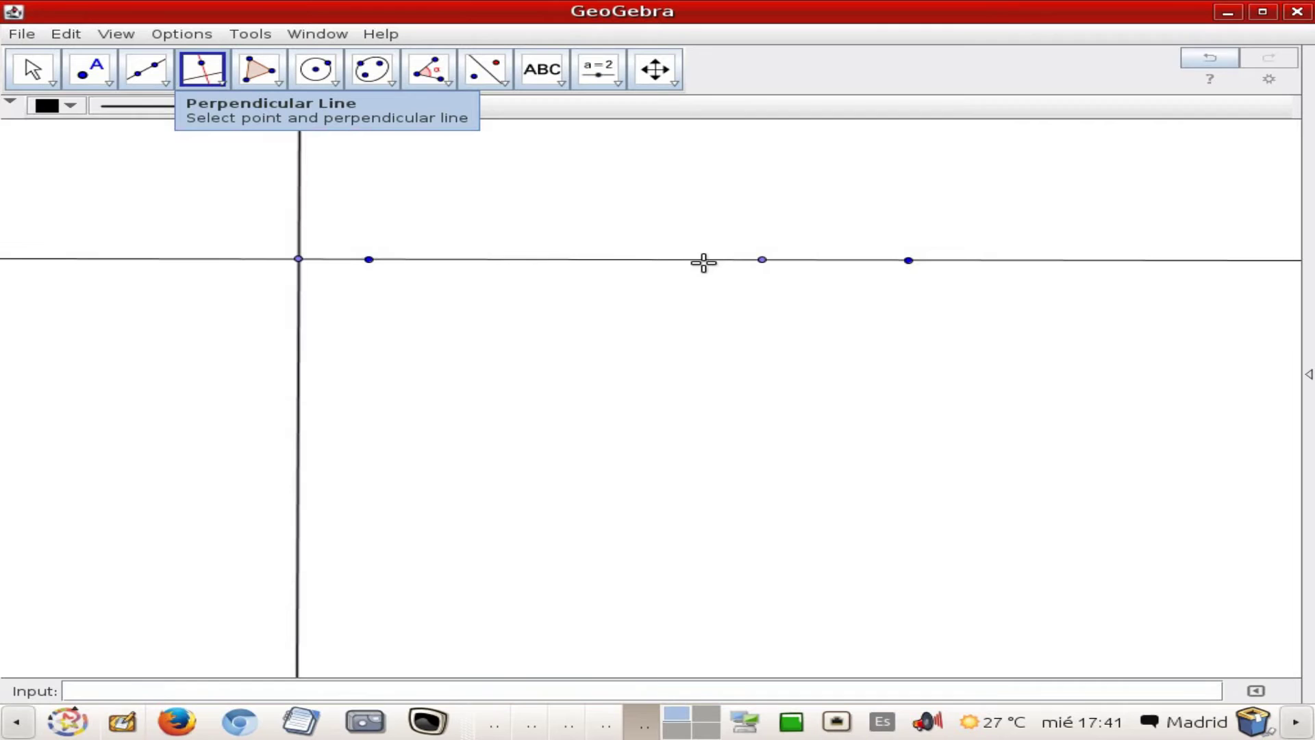
pyautogui.click(752, 261)
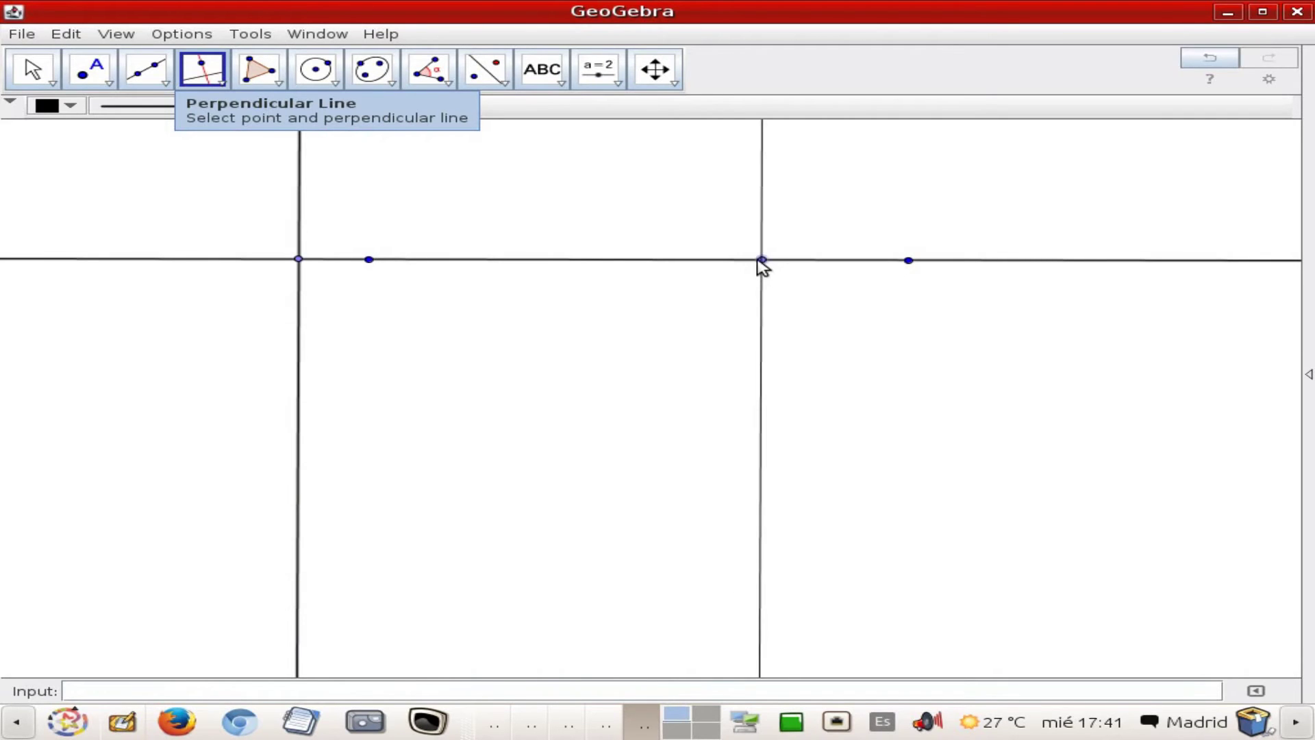
pyautogui.click(760, 260)
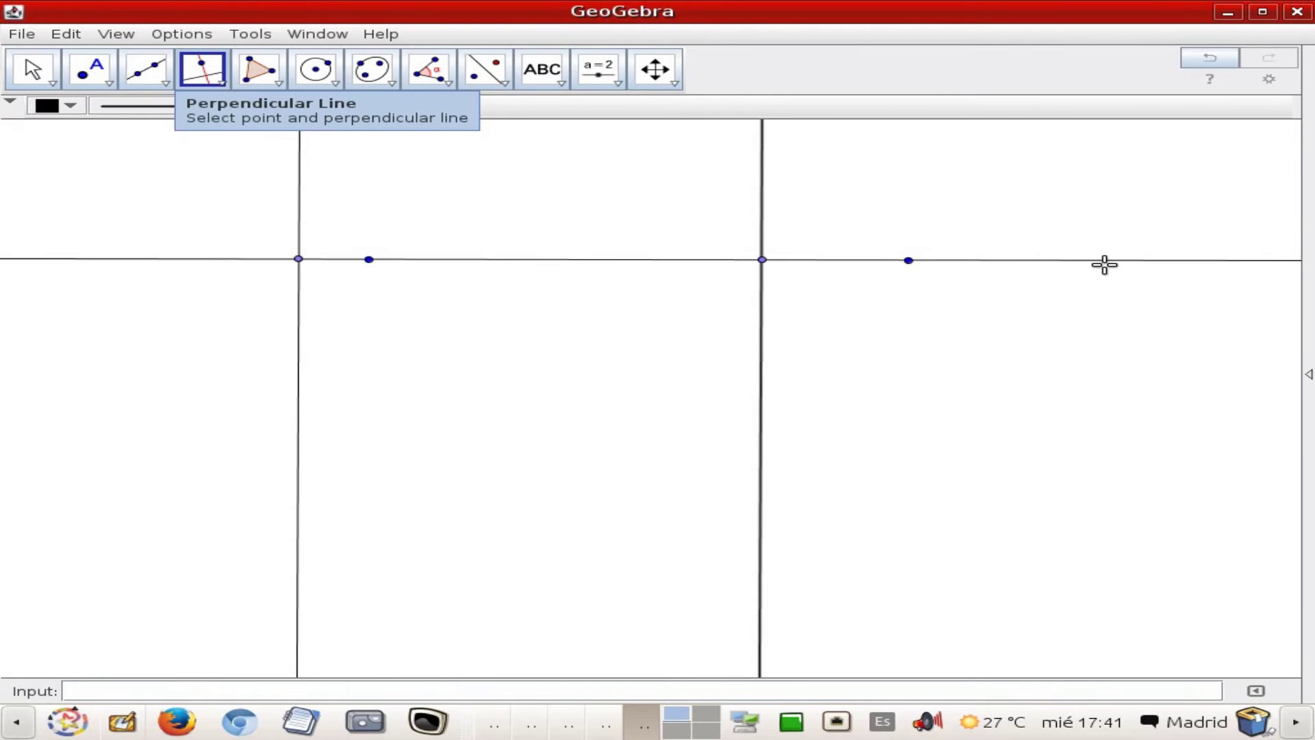
# - Draw circles centred on each perpendicular through its intersection, then raise the right centre
pyautogui.click(322, 72)
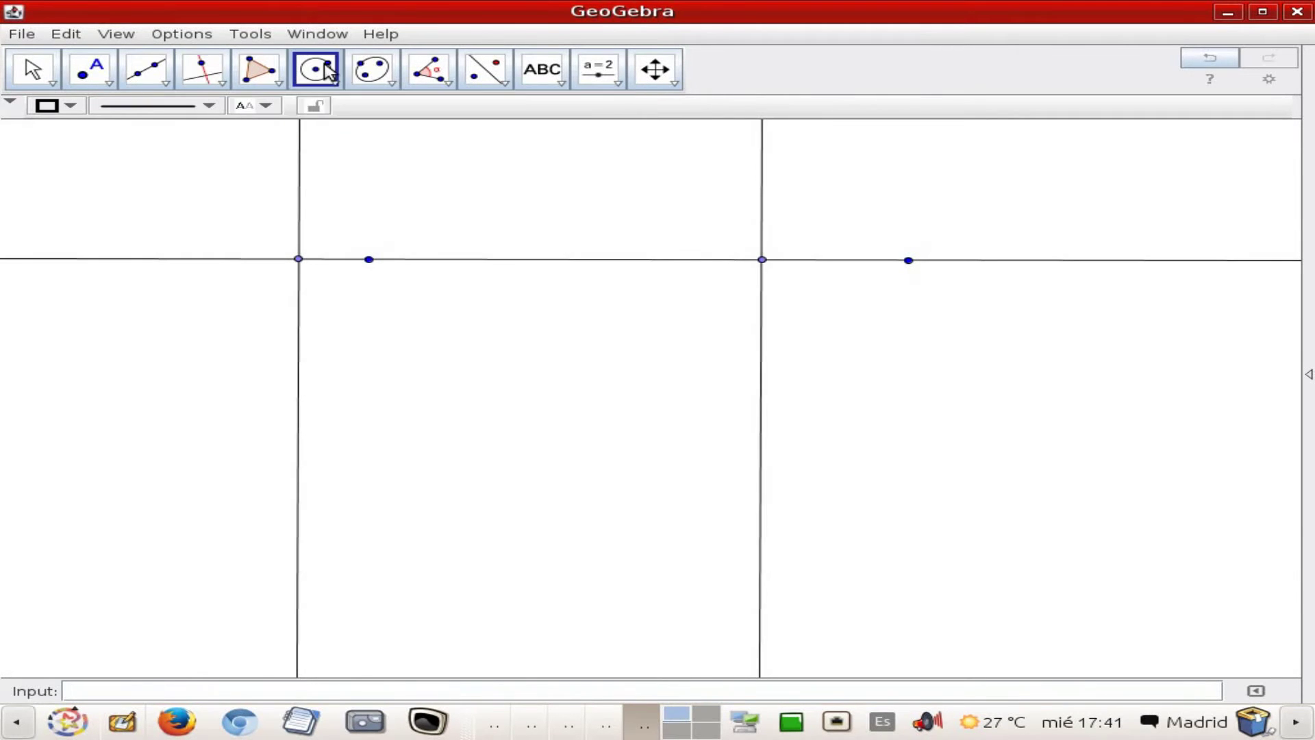
pyautogui.click(298, 364)
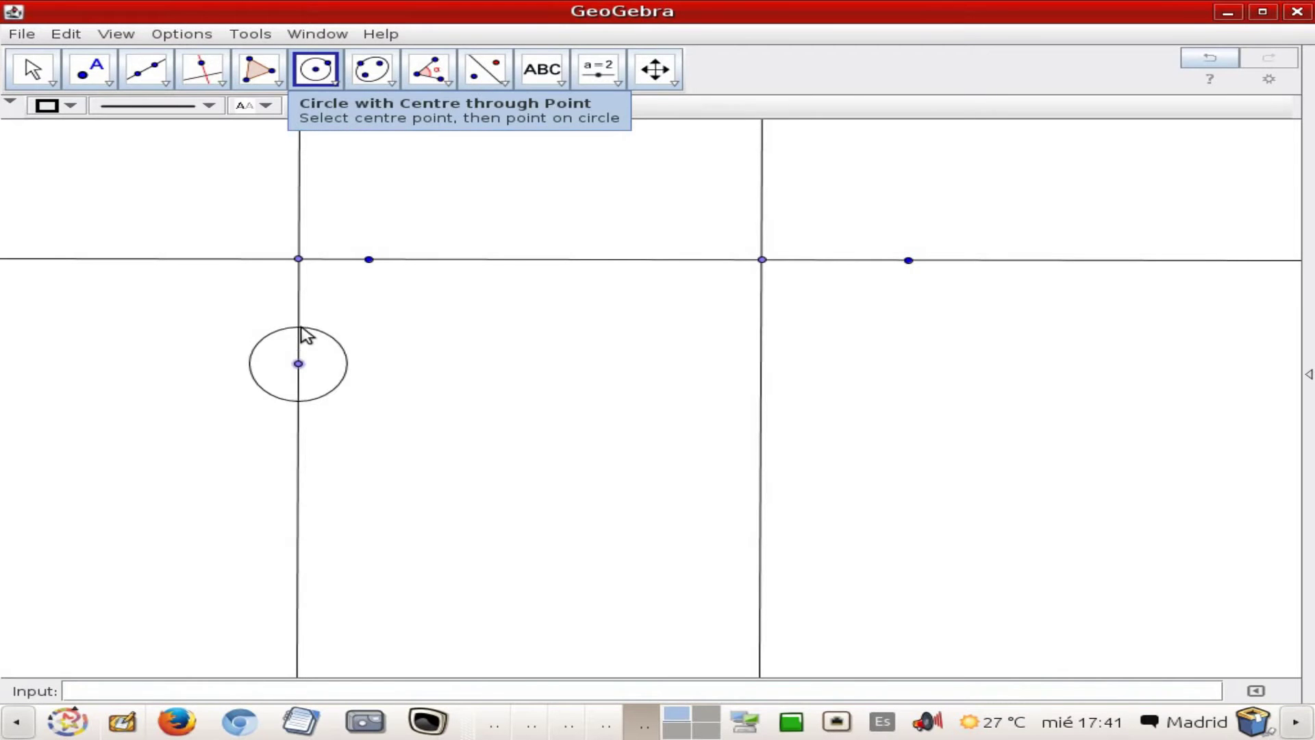
pyautogui.click(298, 259)
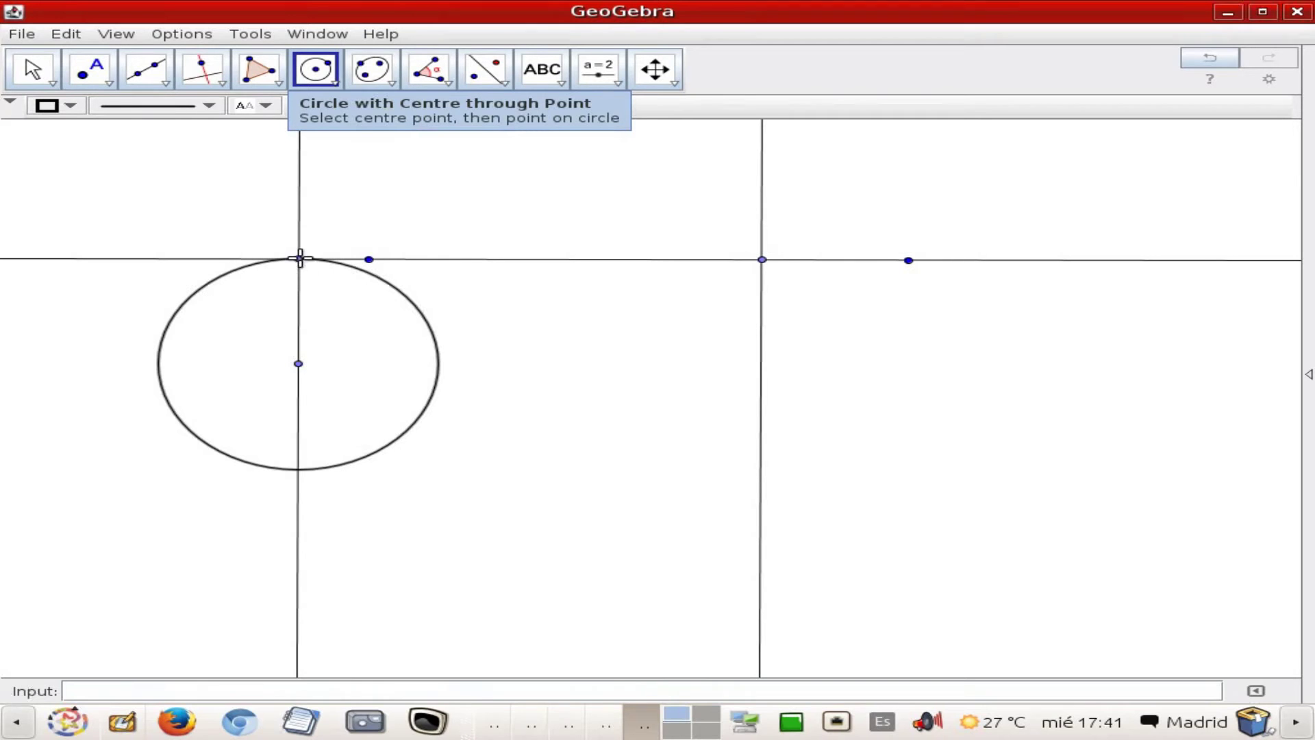
pyautogui.click(761, 395)
pyautogui.click(762, 260)
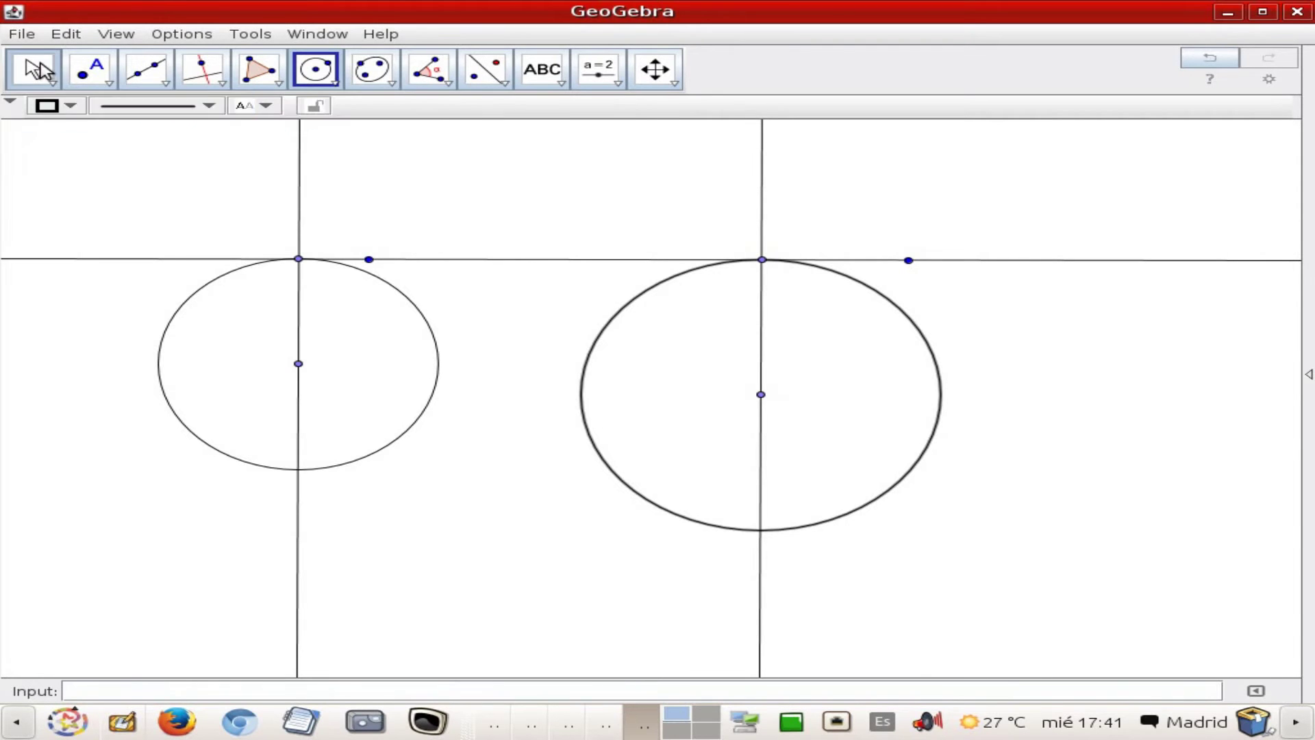
pyautogui.press('Escape')
pyautogui.moveTo(760, 395); pyautogui.dragTo(762, 350)
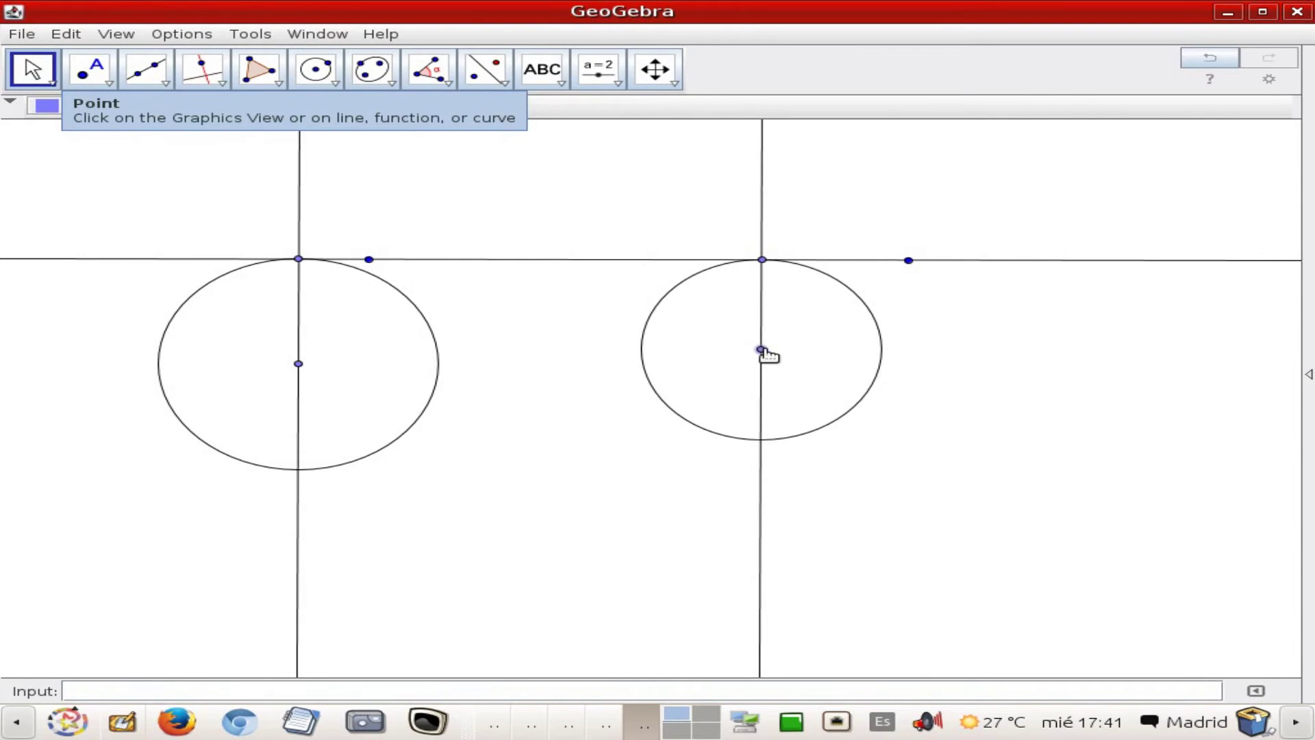
# - Draw a radius of the right circle and a tangent line at its end
pyautogui.click(159, 81)
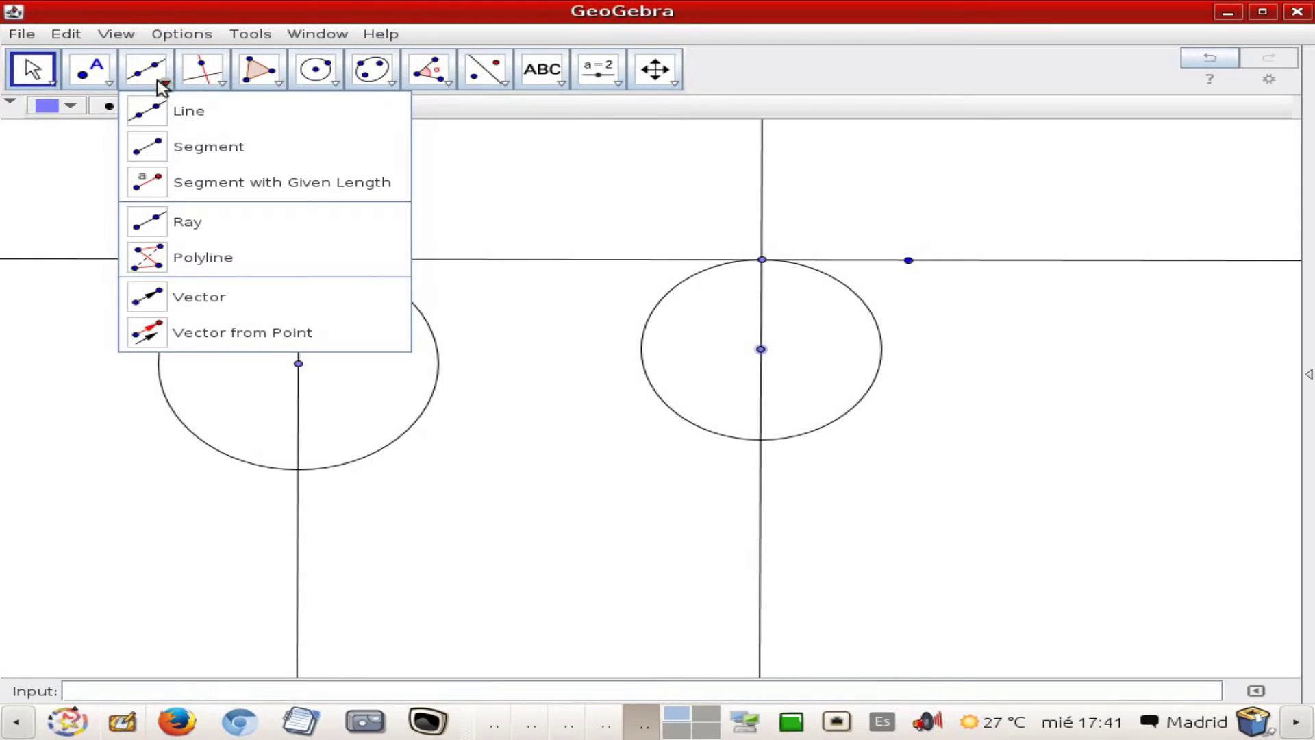
pyautogui.click(160, 147)
pyautogui.click(761, 349)
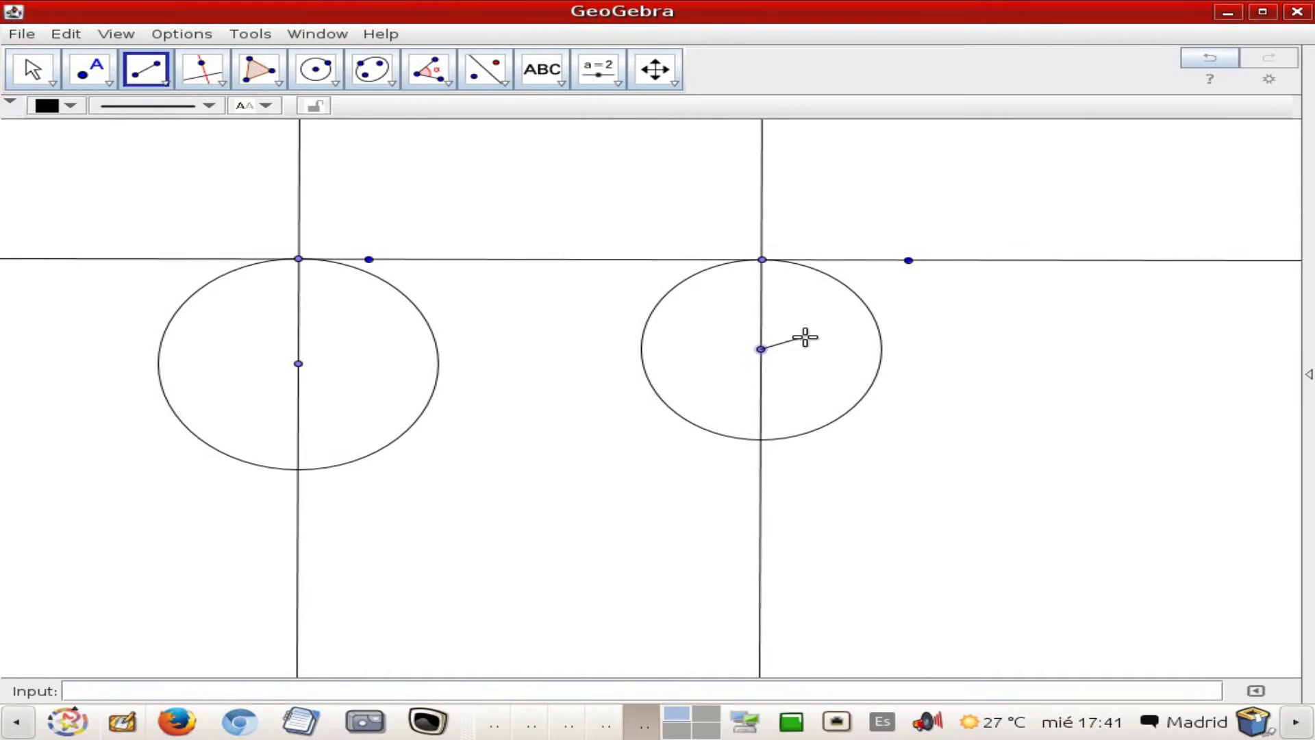
pyautogui.click(875, 321)
pyautogui.click(206, 71)
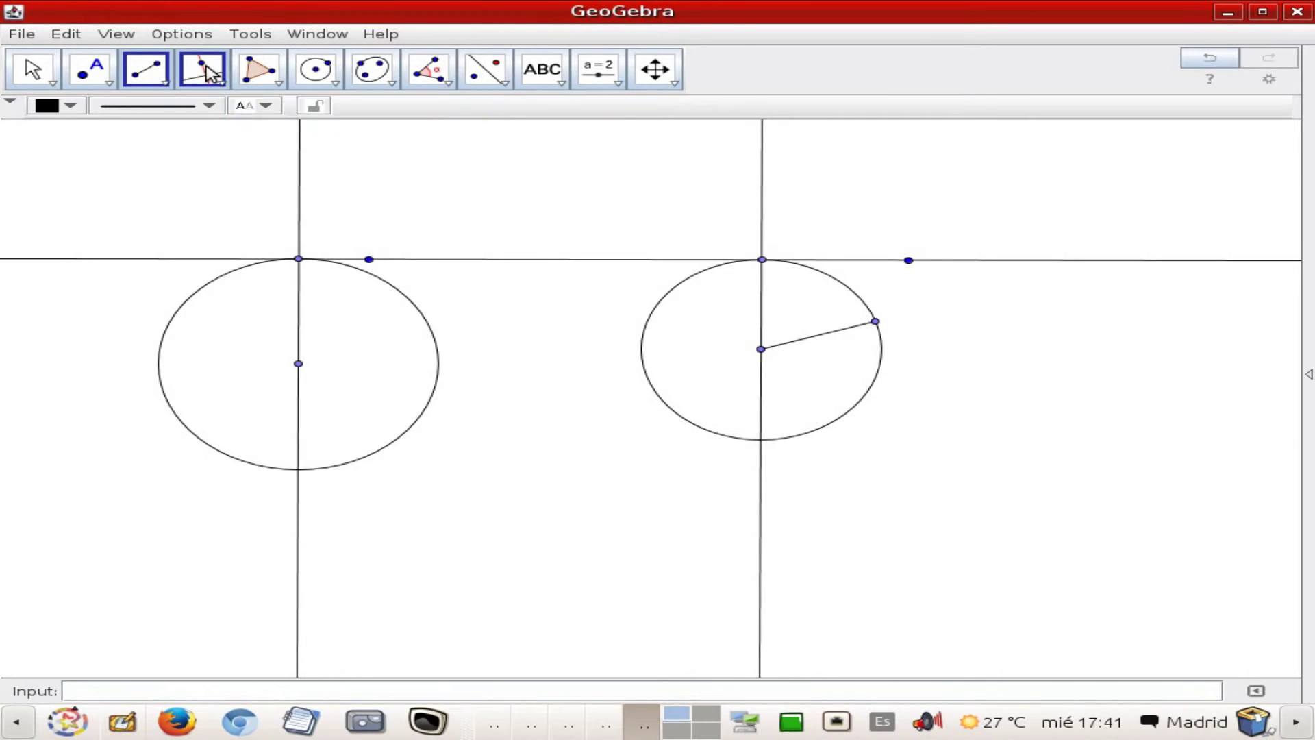
pyautogui.click(833, 331)
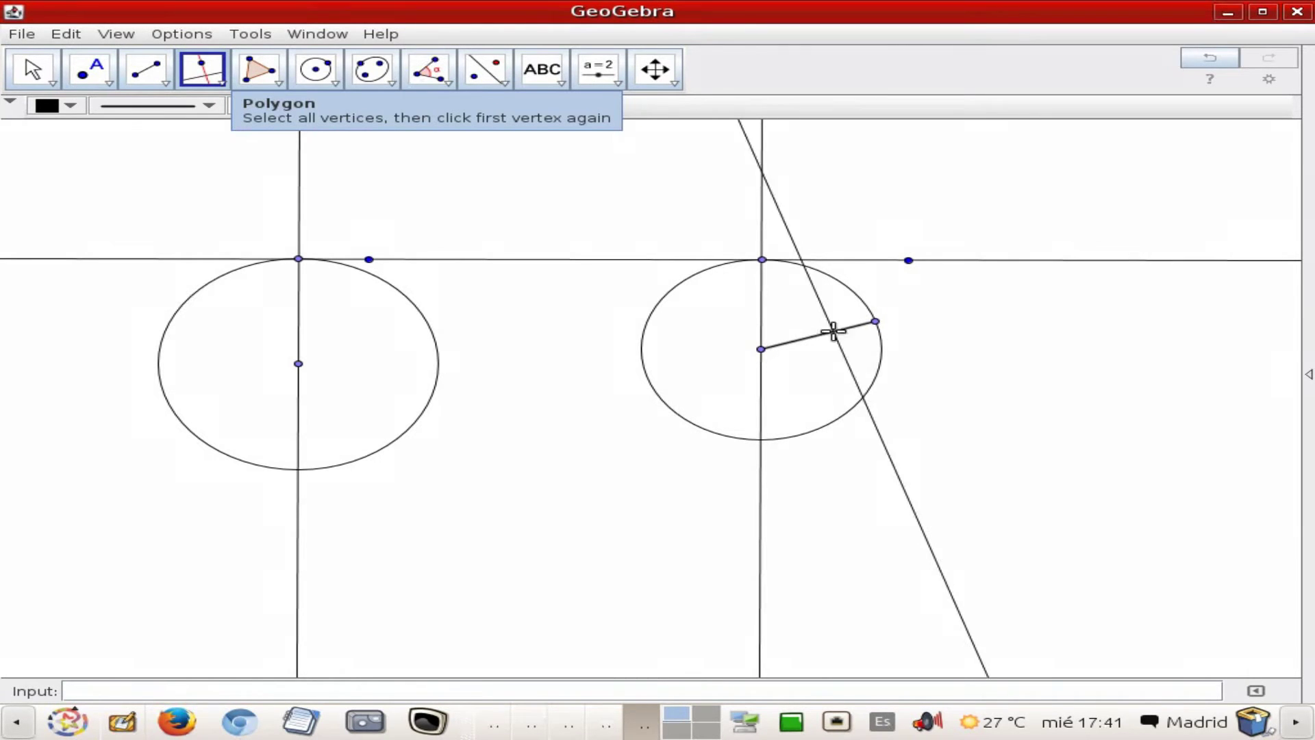
pyautogui.click(876, 321)
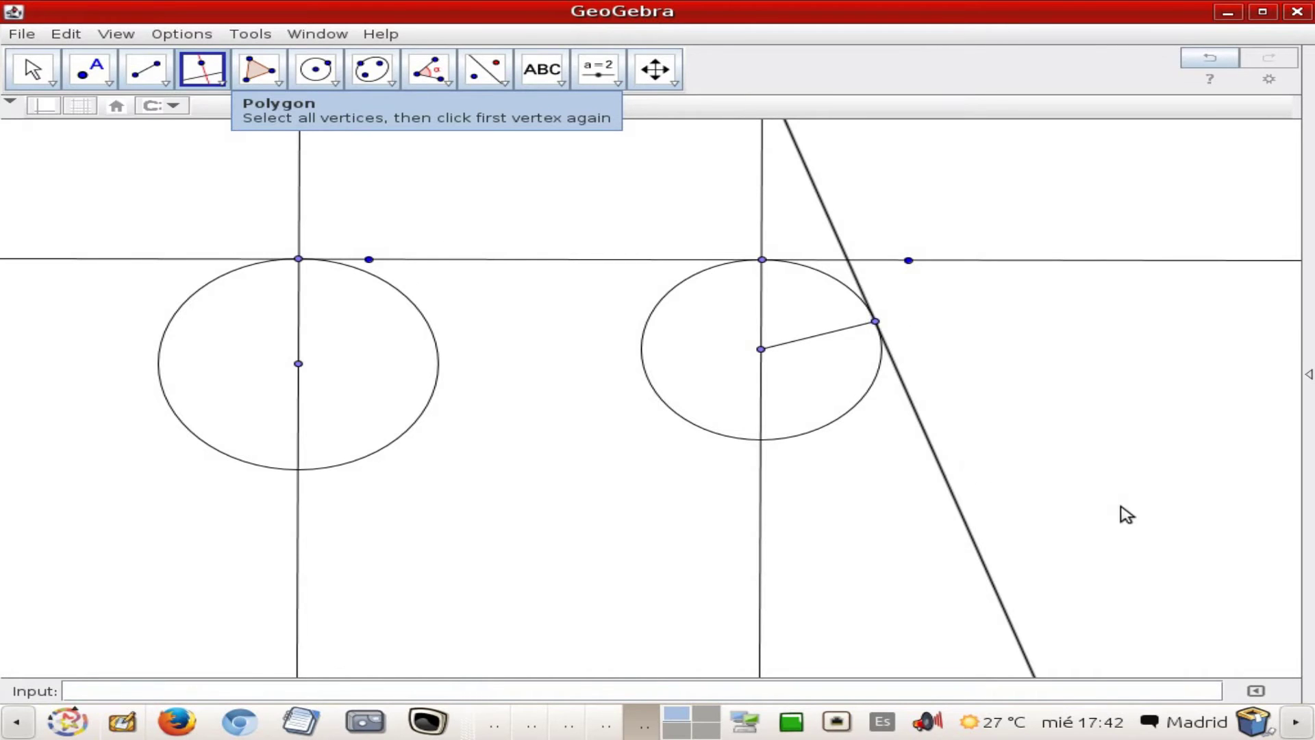
pyautogui.press('Down')
pyautogui.press('Down')
pyautogui.press('Down')
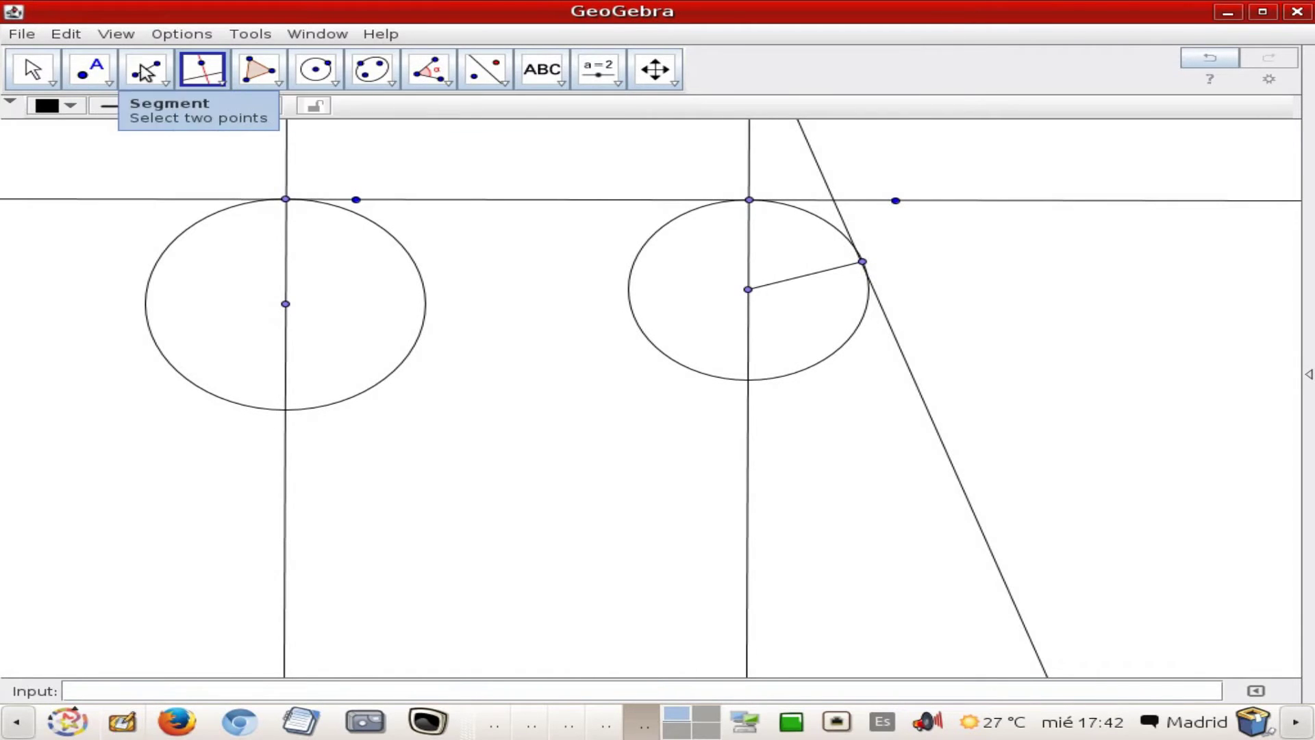
# - Place a point on the tangent and draw a perpendicular through it
pyautogui.click(97, 67)
pyautogui.click(936, 425)
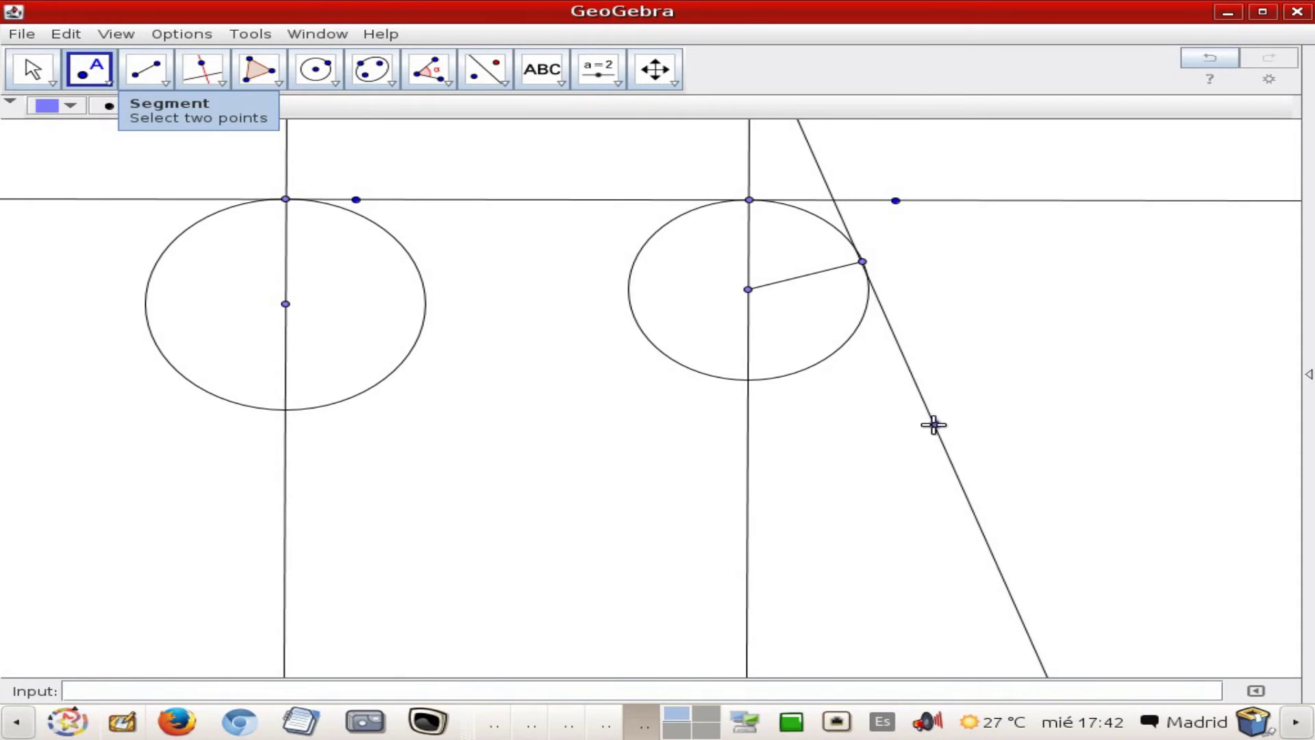
pyautogui.click(33, 68)
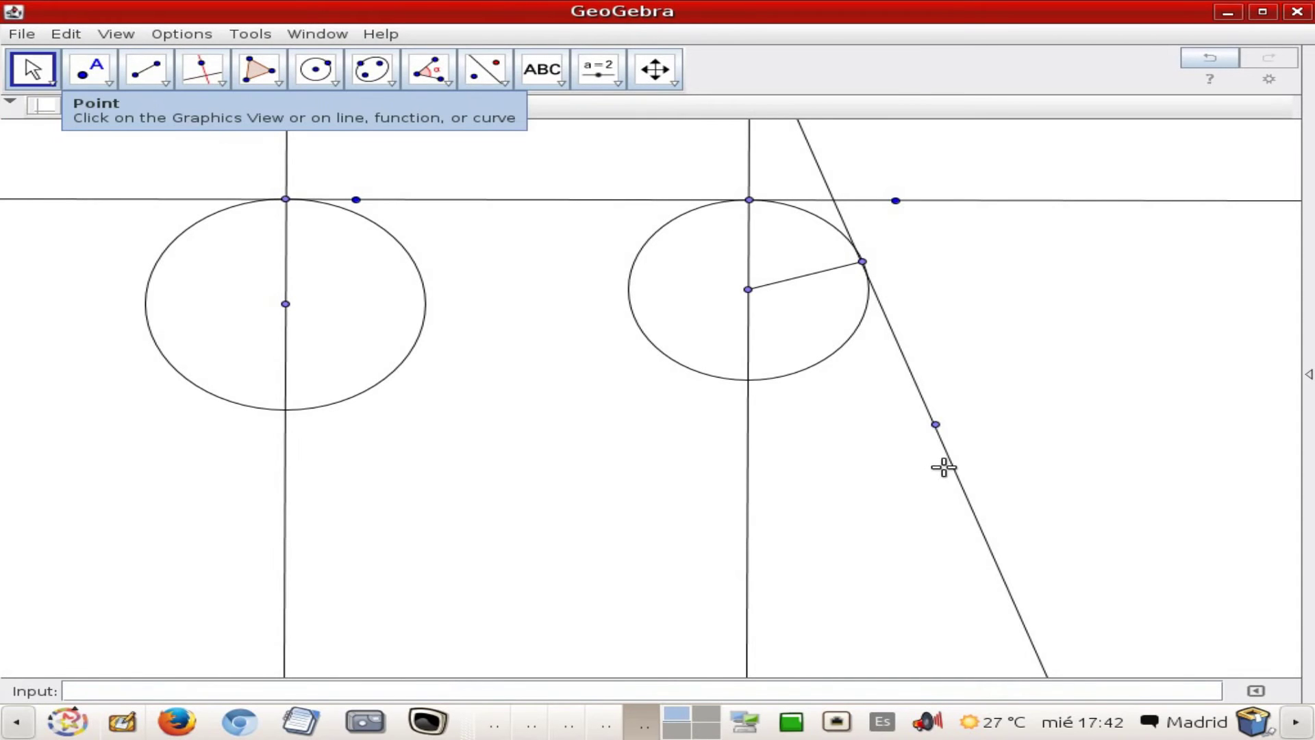
pyautogui.moveTo(936, 432)
pyautogui.mouseDown()
pyautogui.moveTo(938, 401)
pyautogui.moveTo(945, 417)
pyautogui.mouseUp()
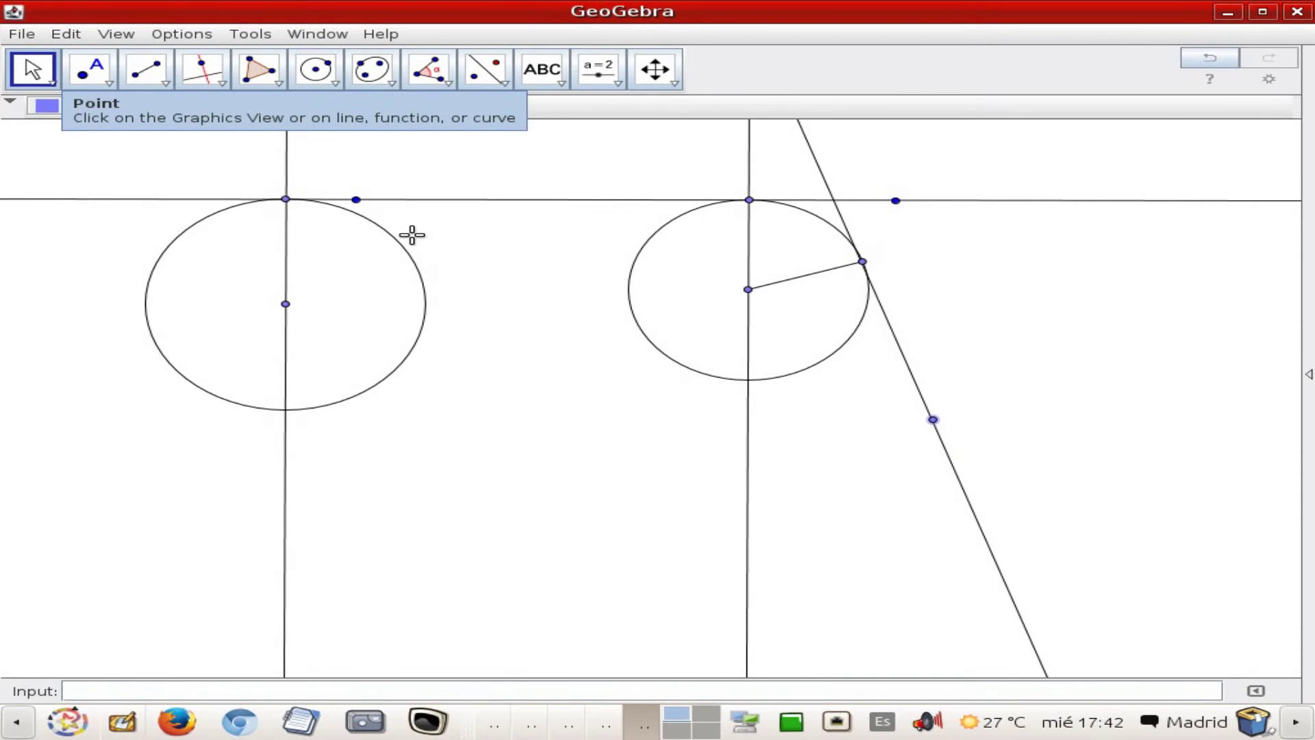
pyautogui.click(206, 68)
pyautogui.click(952, 460)
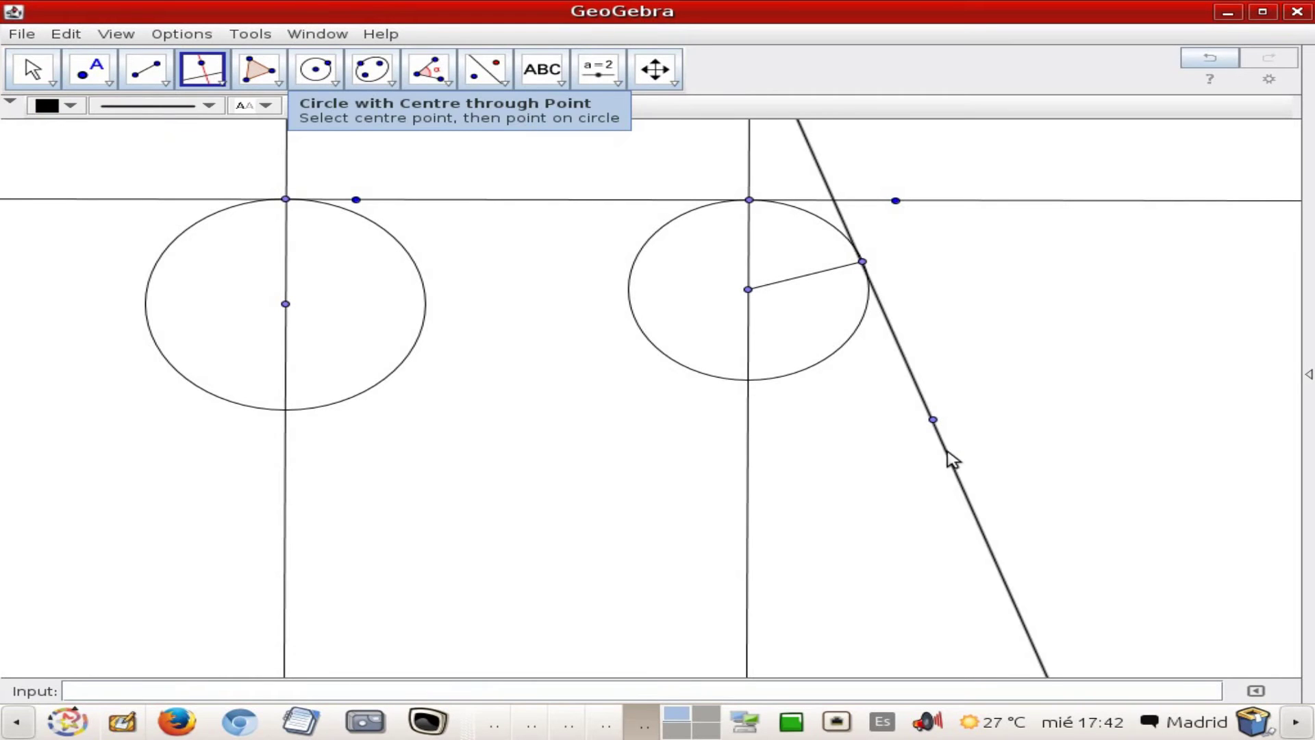
pyautogui.click(934, 420)
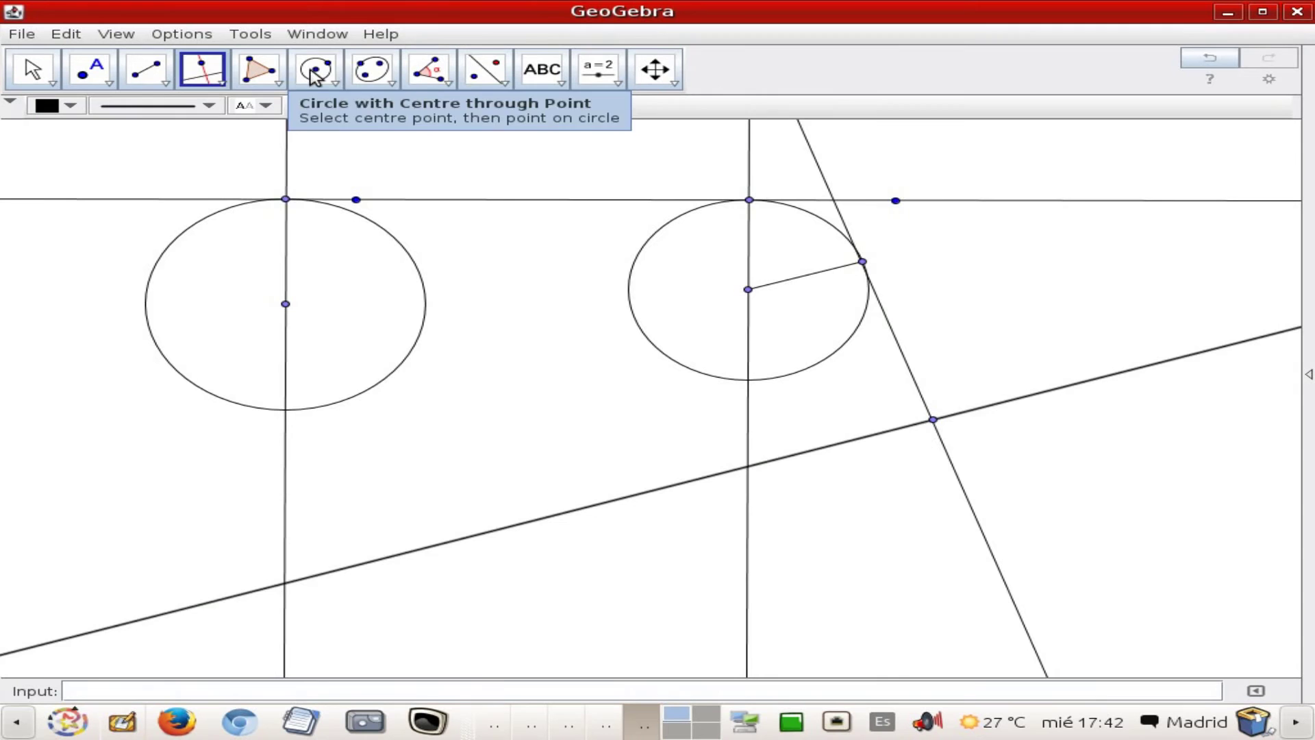
# - Draw a circle centred on that perpendicular, passing through the tangent point
pyautogui.click(314, 72)
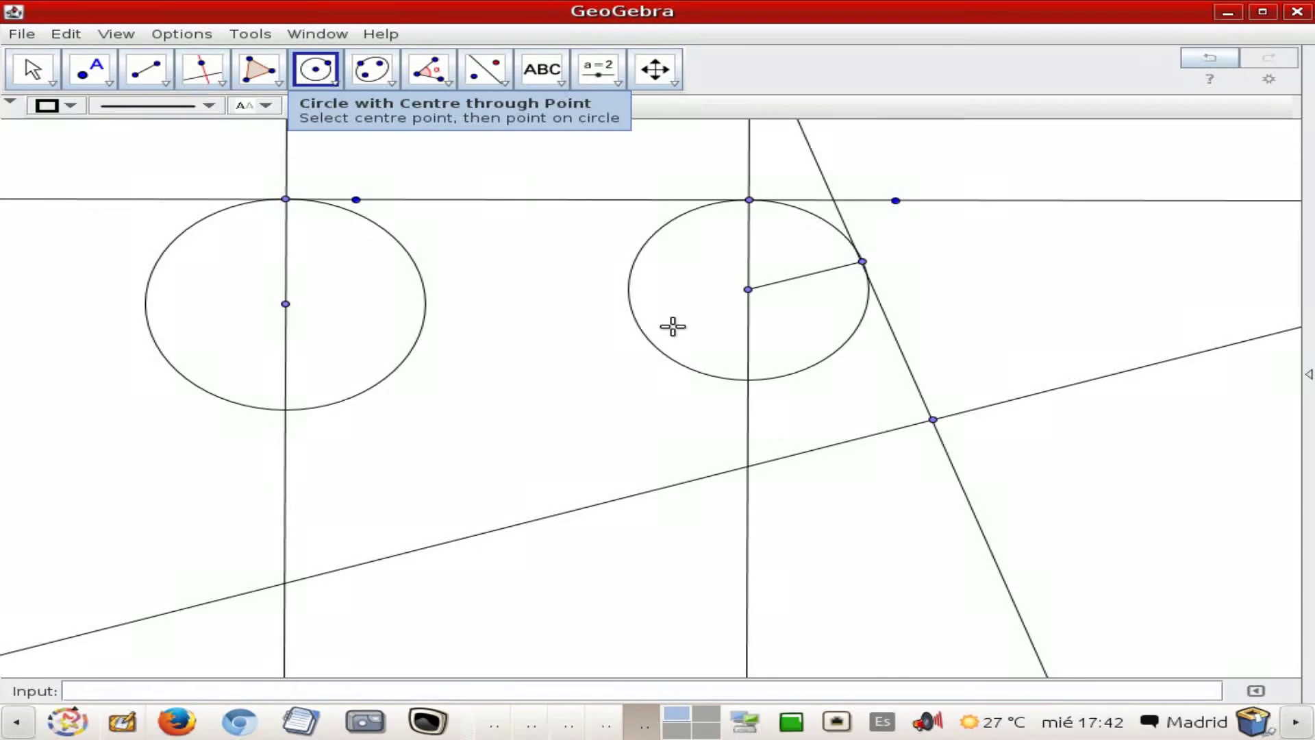
pyautogui.click(832, 445)
pyautogui.click(933, 420)
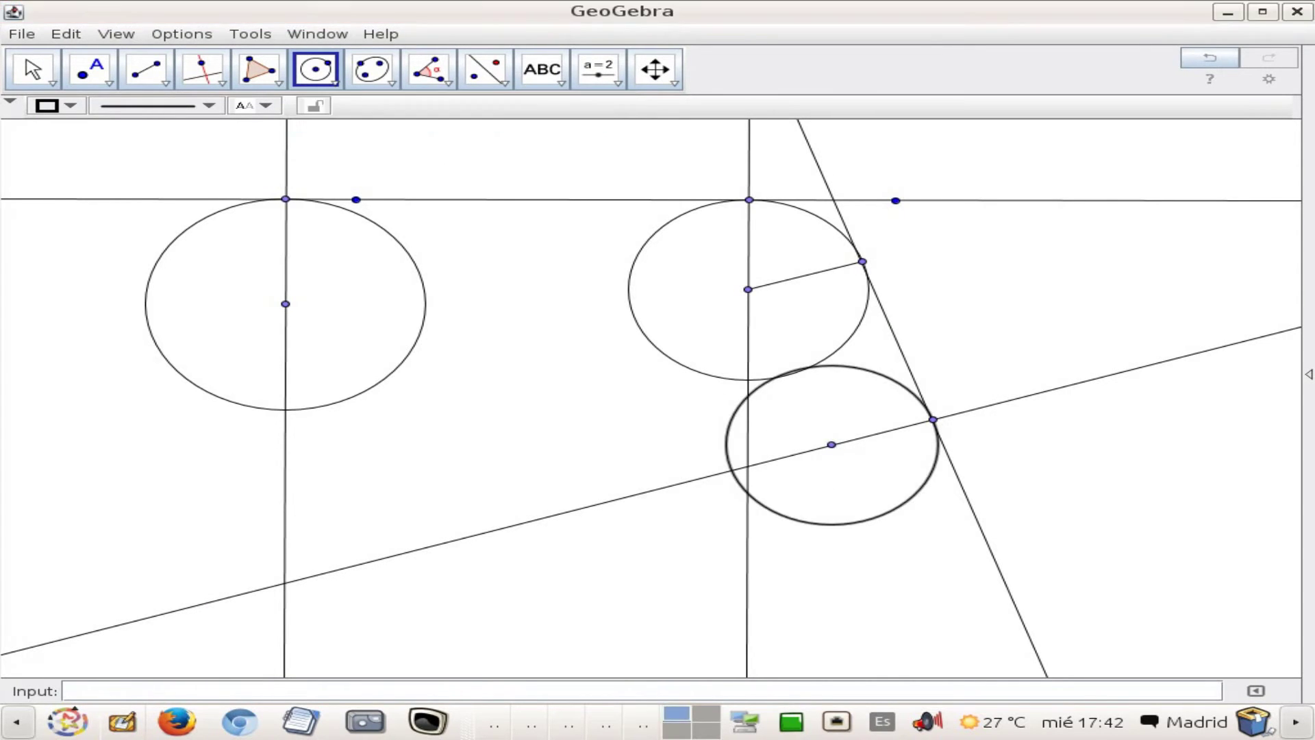
# - Move the tangent point further down and shift the lower circle's centre left to enlarge it
pyautogui.click(33, 70)
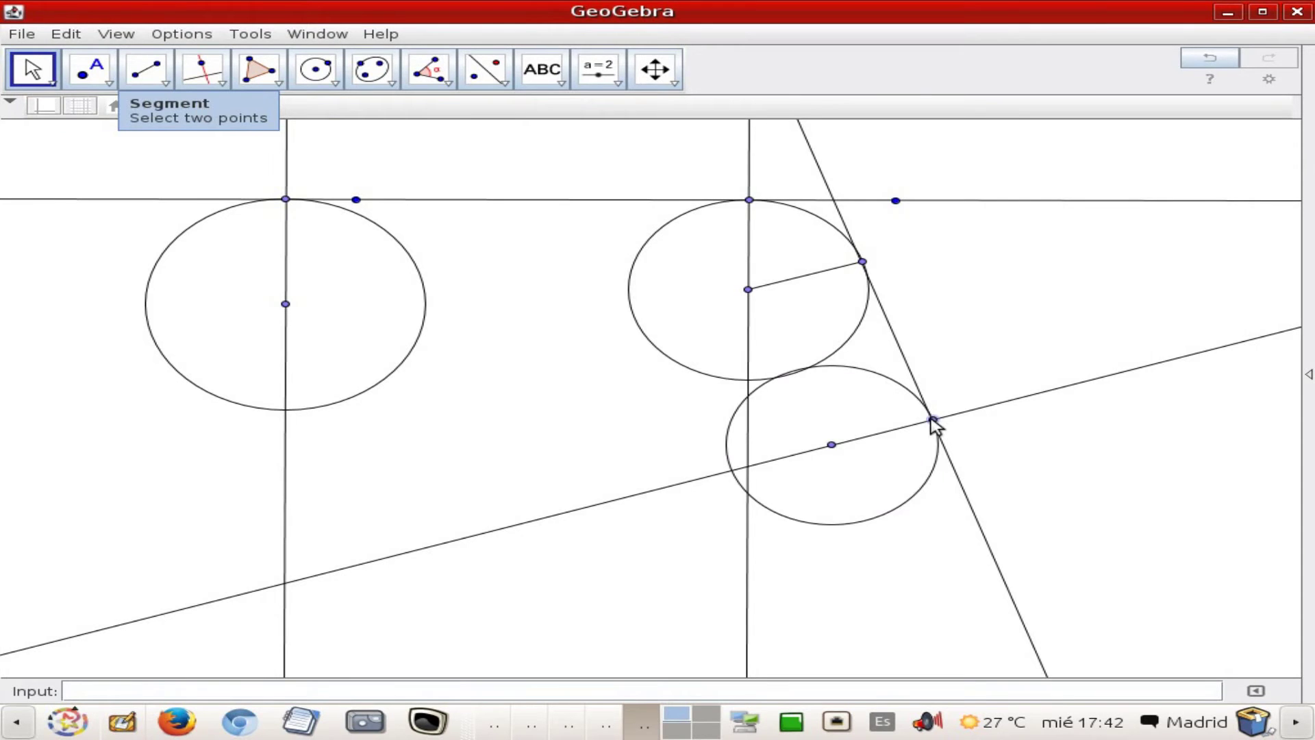
pyautogui.moveTo(933, 419); pyautogui.dragTo(945, 445)
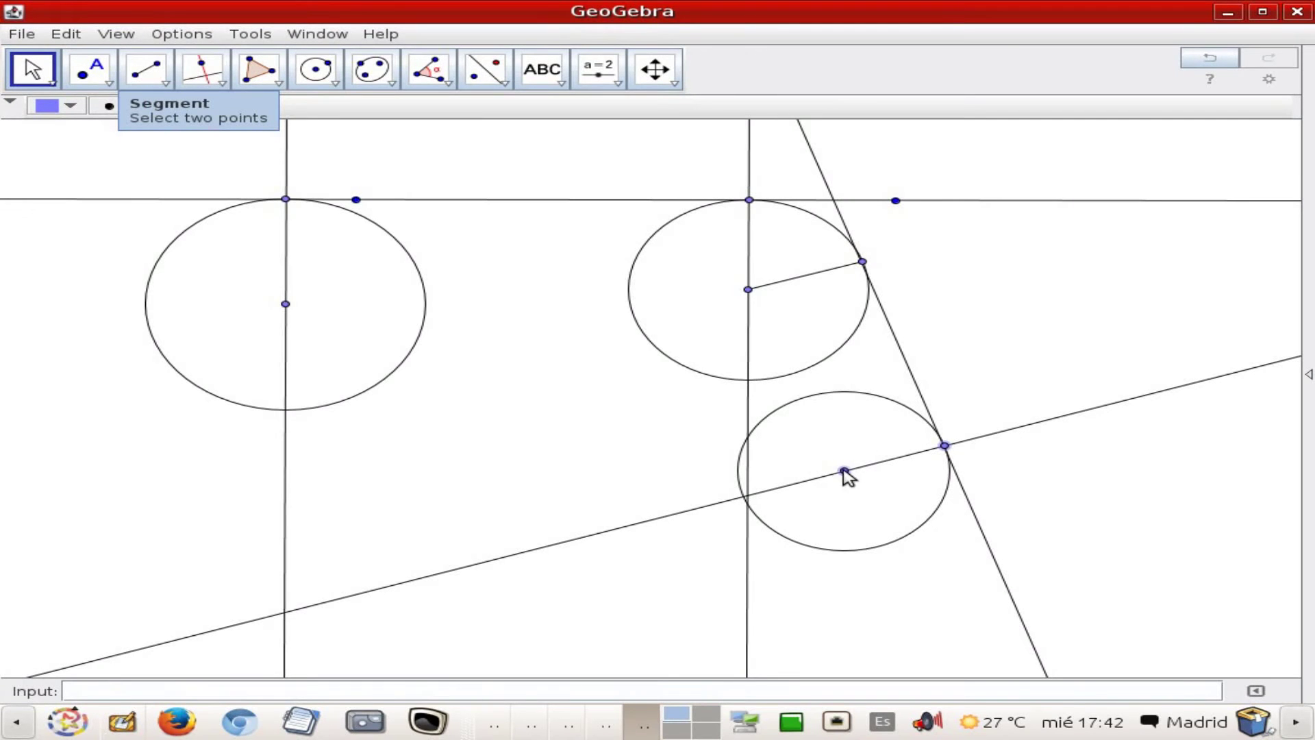
pyautogui.moveTo(847, 476); pyautogui.dragTo(838, 477)
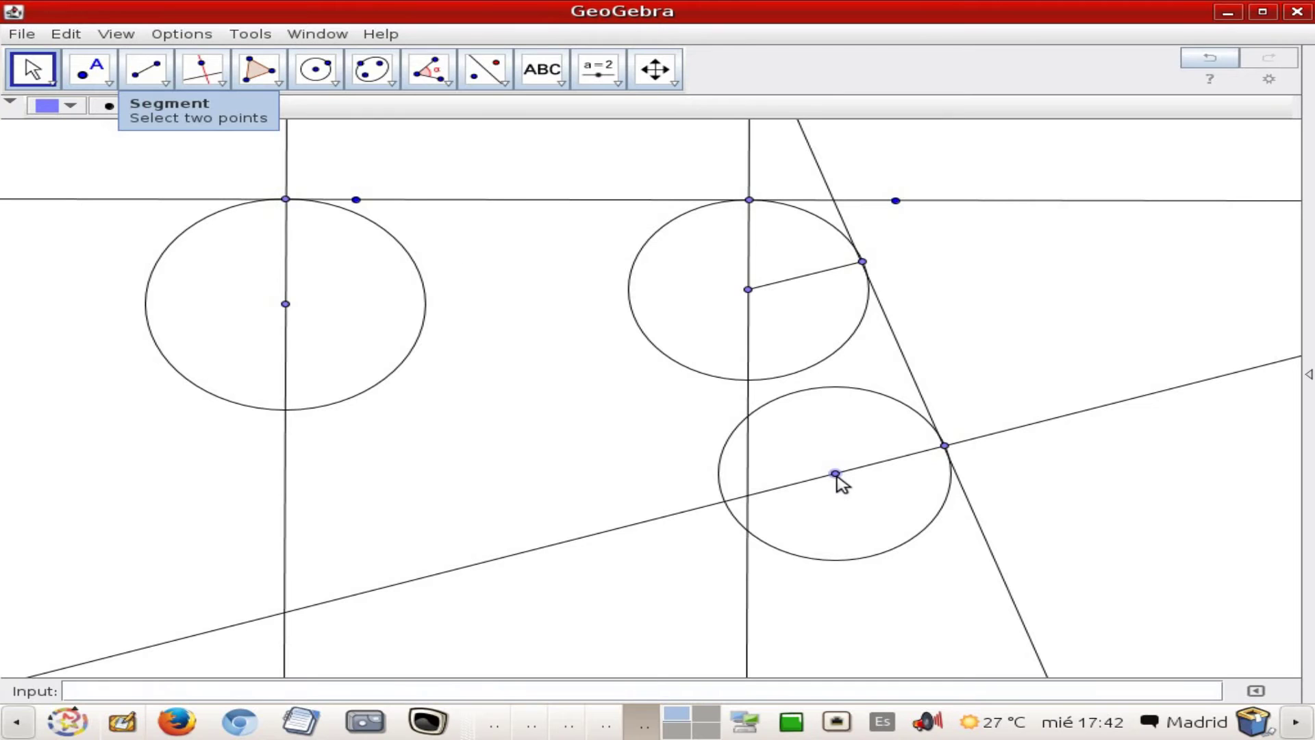
# - Draw a ray from the lower circle's centre toward the left
pyautogui.click(165, 85)
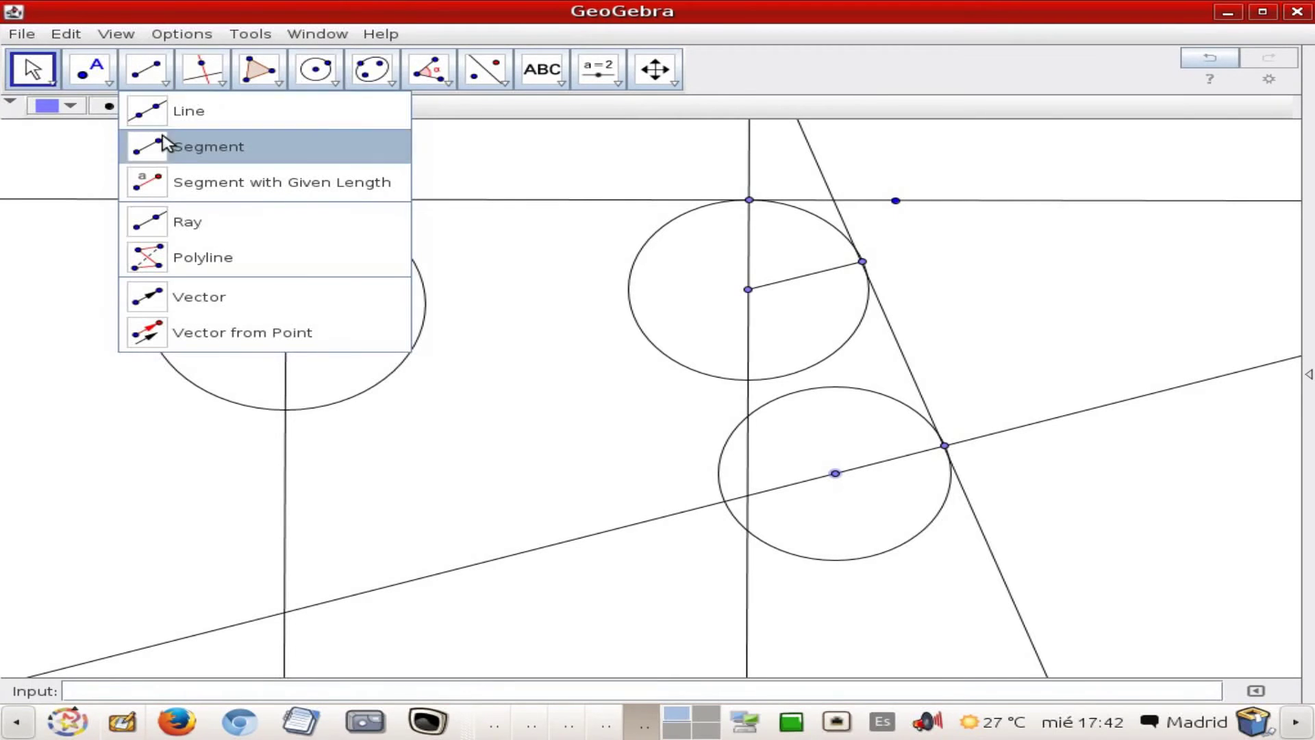
pyautogui.click(159, 226)
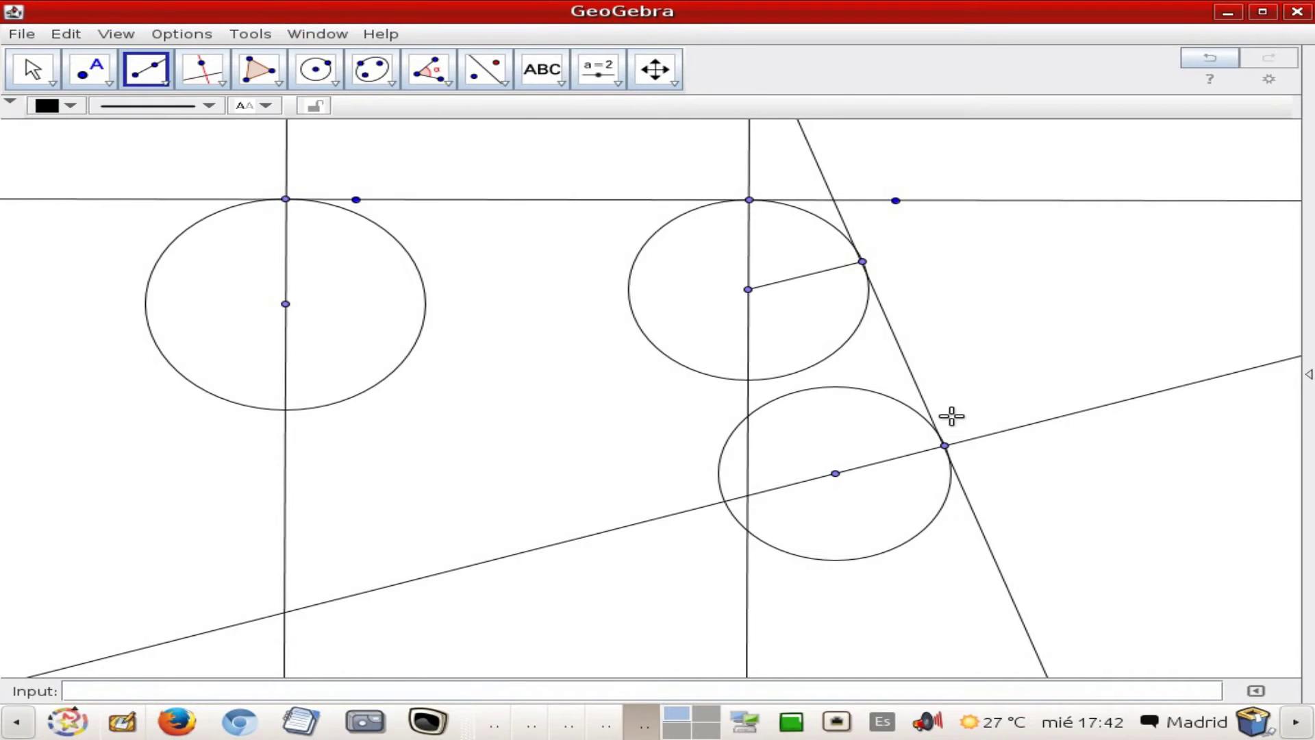
pyautogui.click(835, 474)
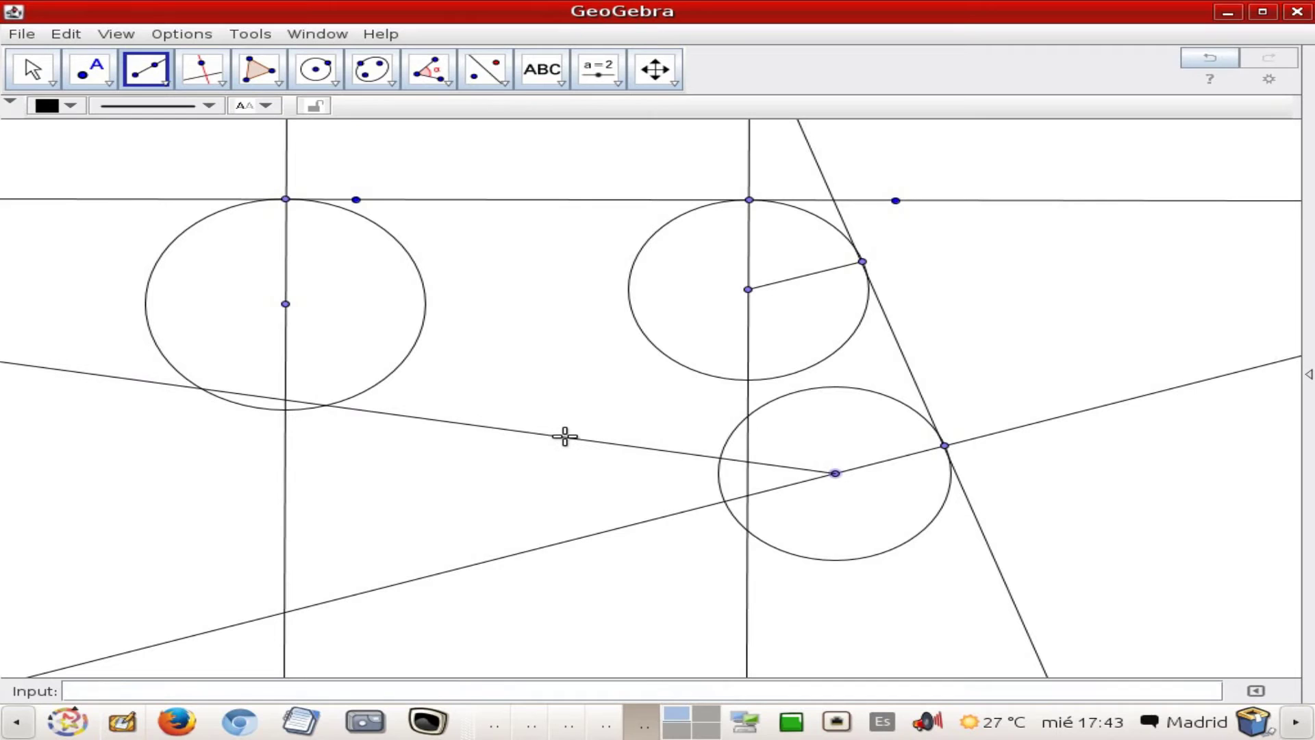
pyautogui.click(544, 436)
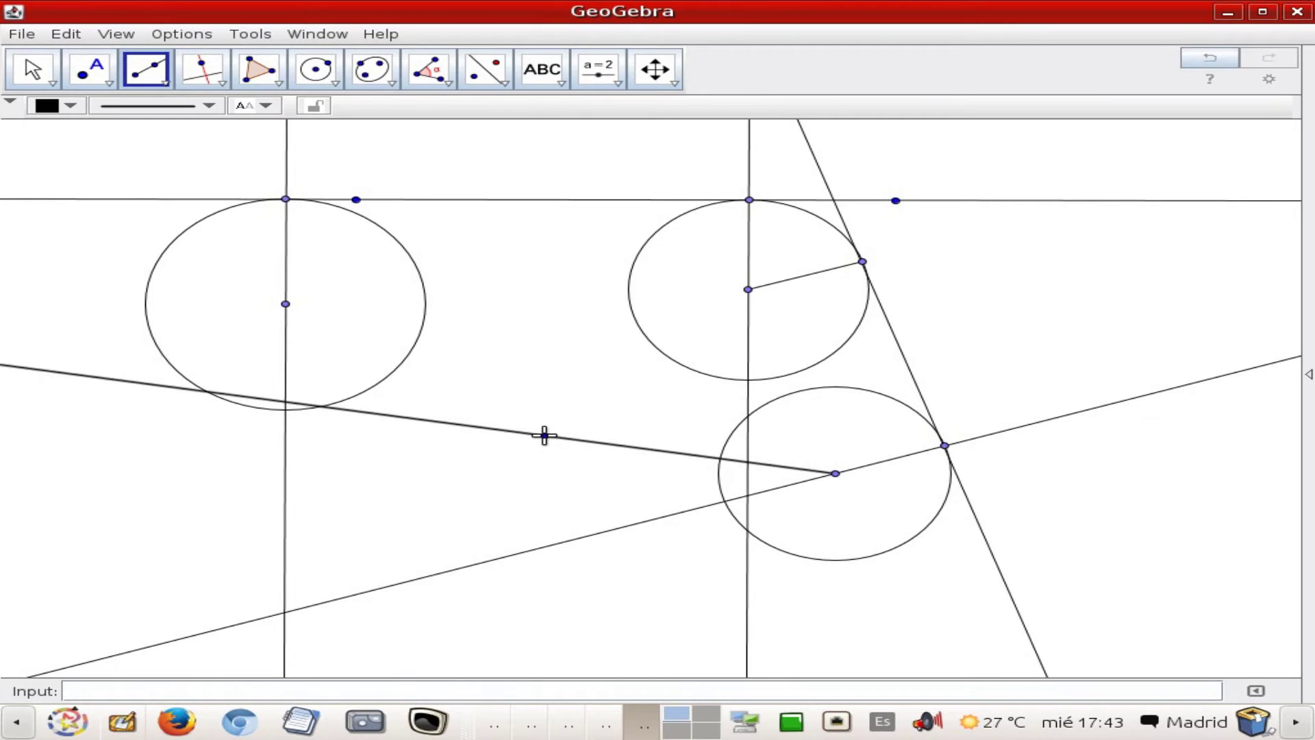
# - Add a point on the ray and draw a circle from it through the intersection
pyautogui.click(87, 69)
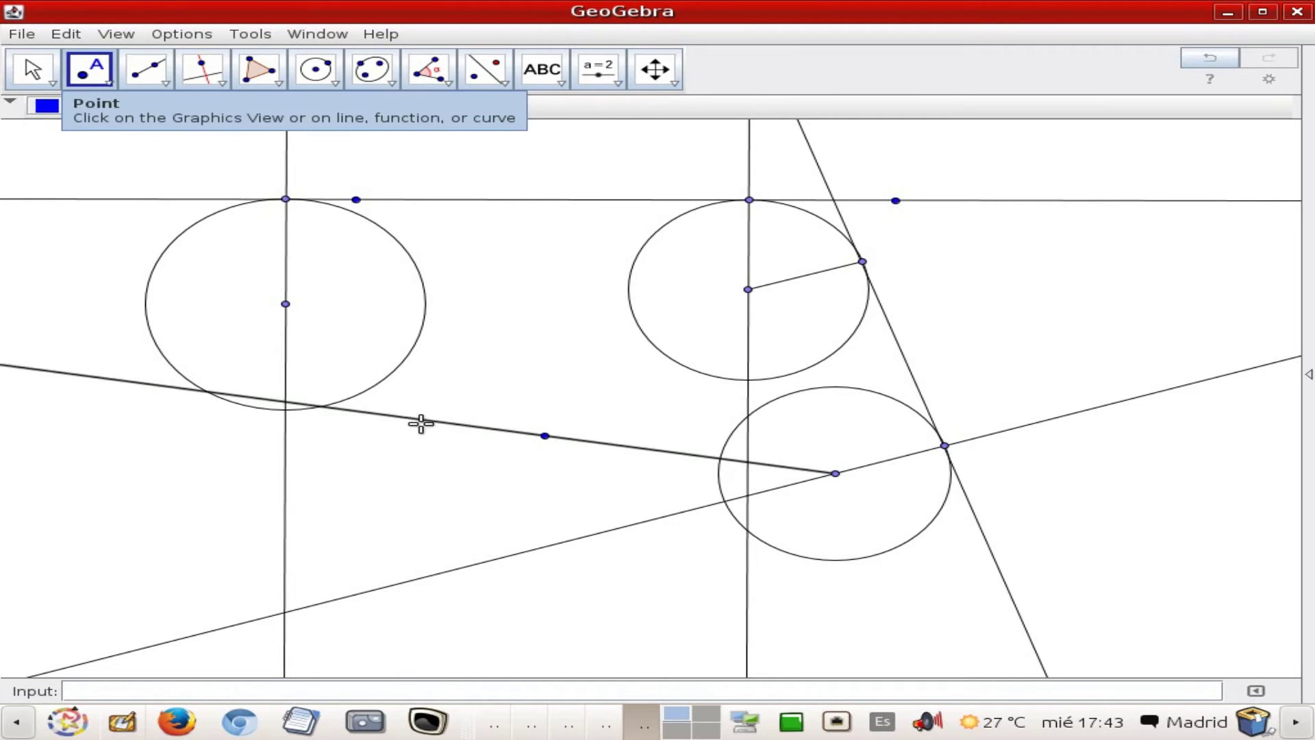
pyautogui.click(598, 442)
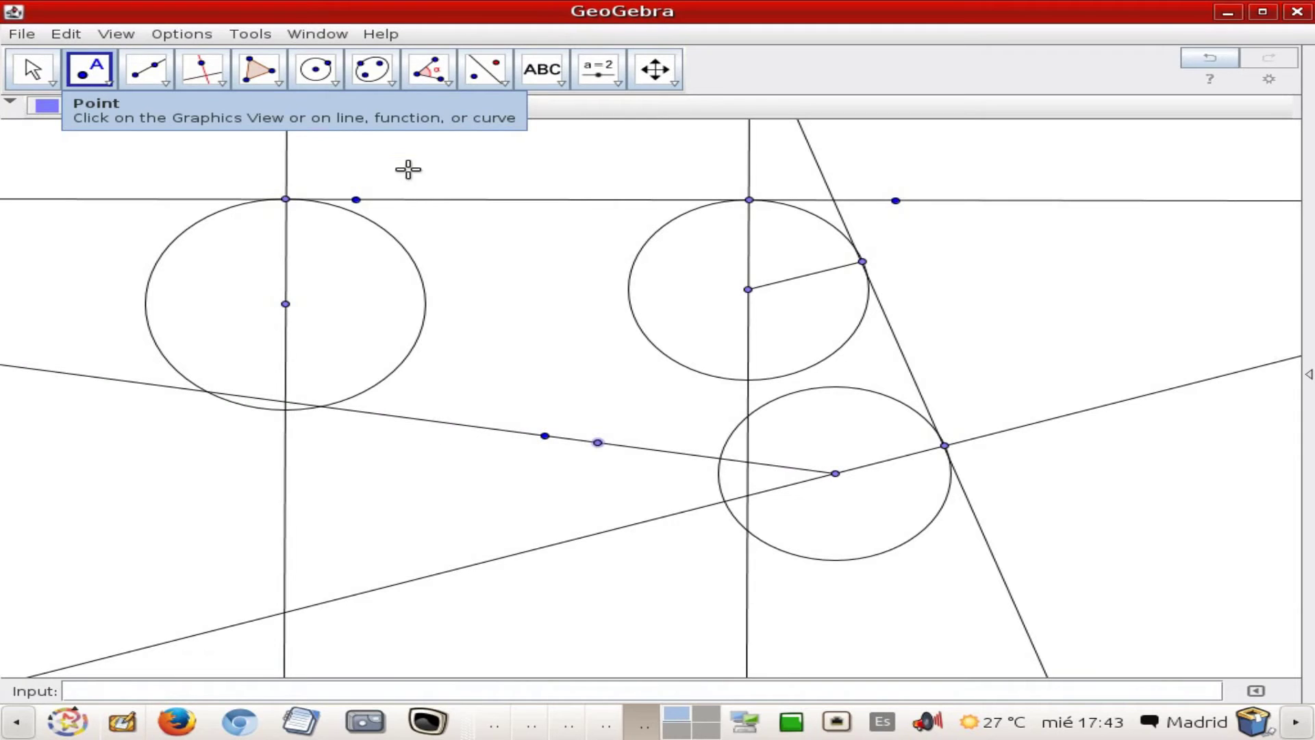
pyautogui.click(319, 77)
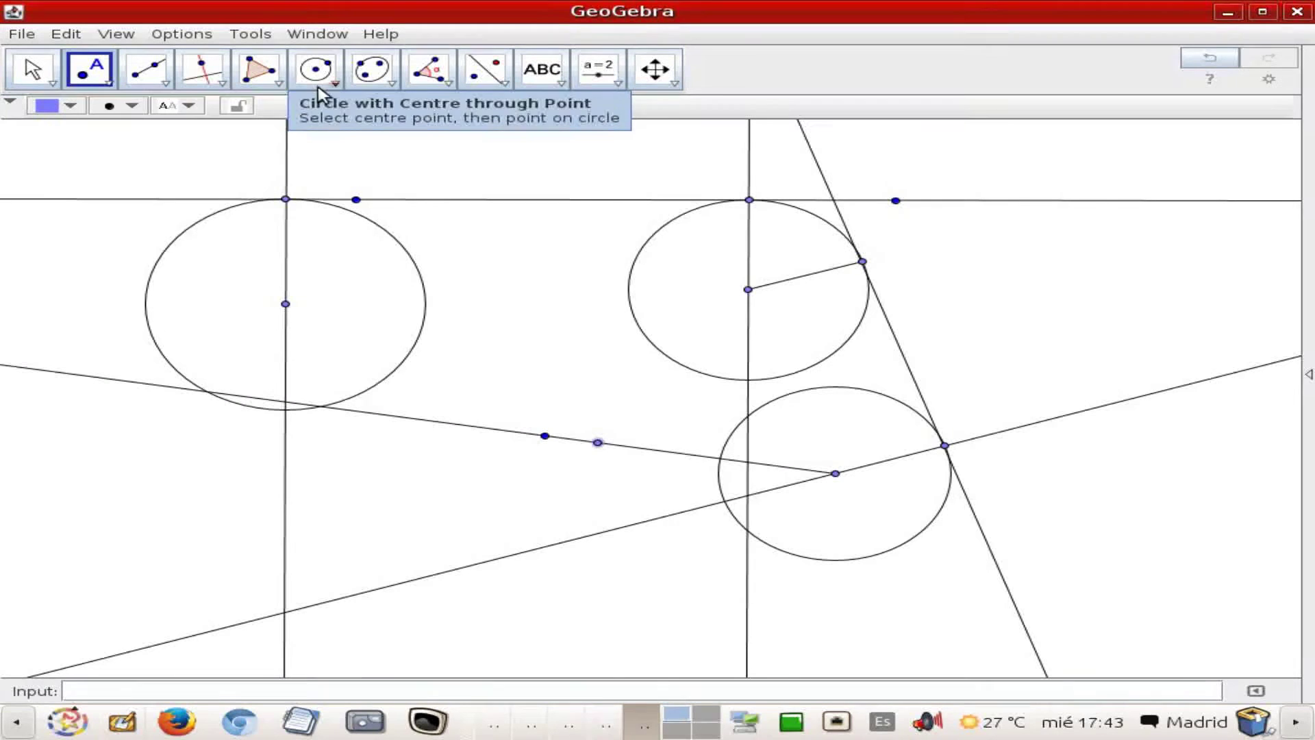
pyautogui.click(599, 443)
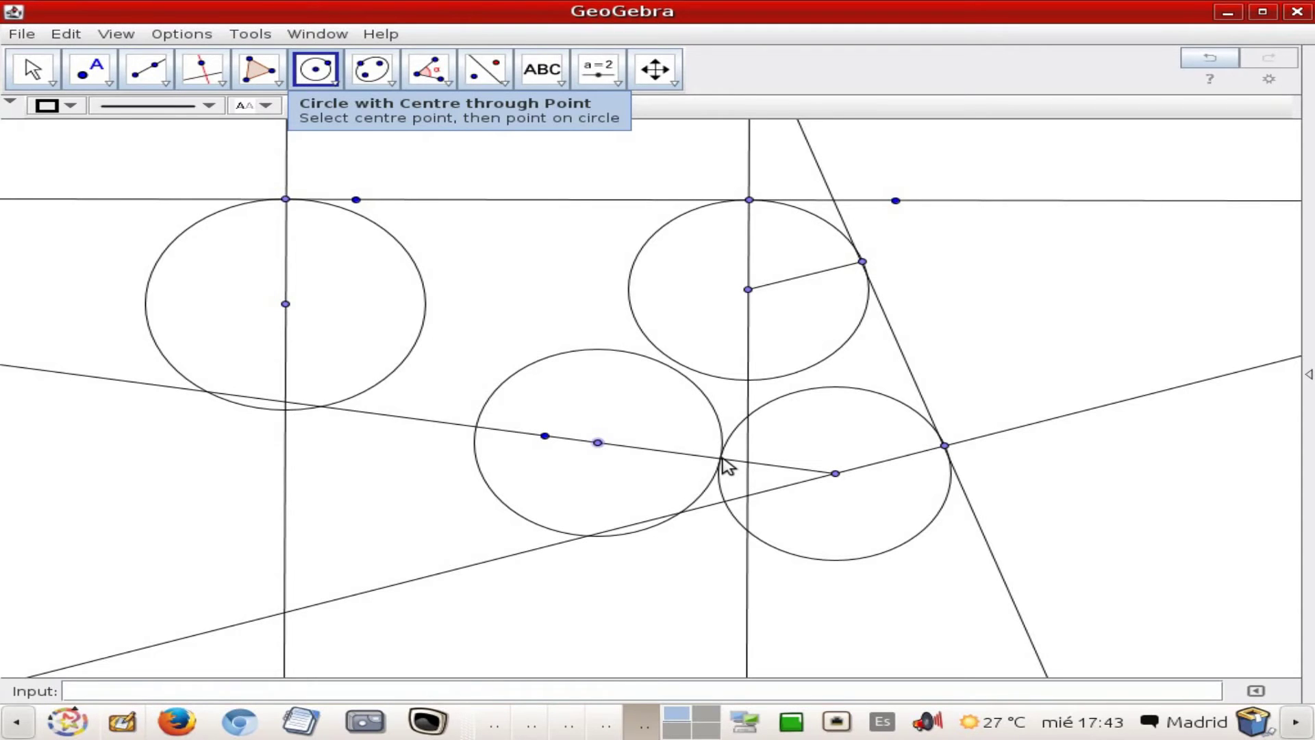
pyautogui.click(721, 459)
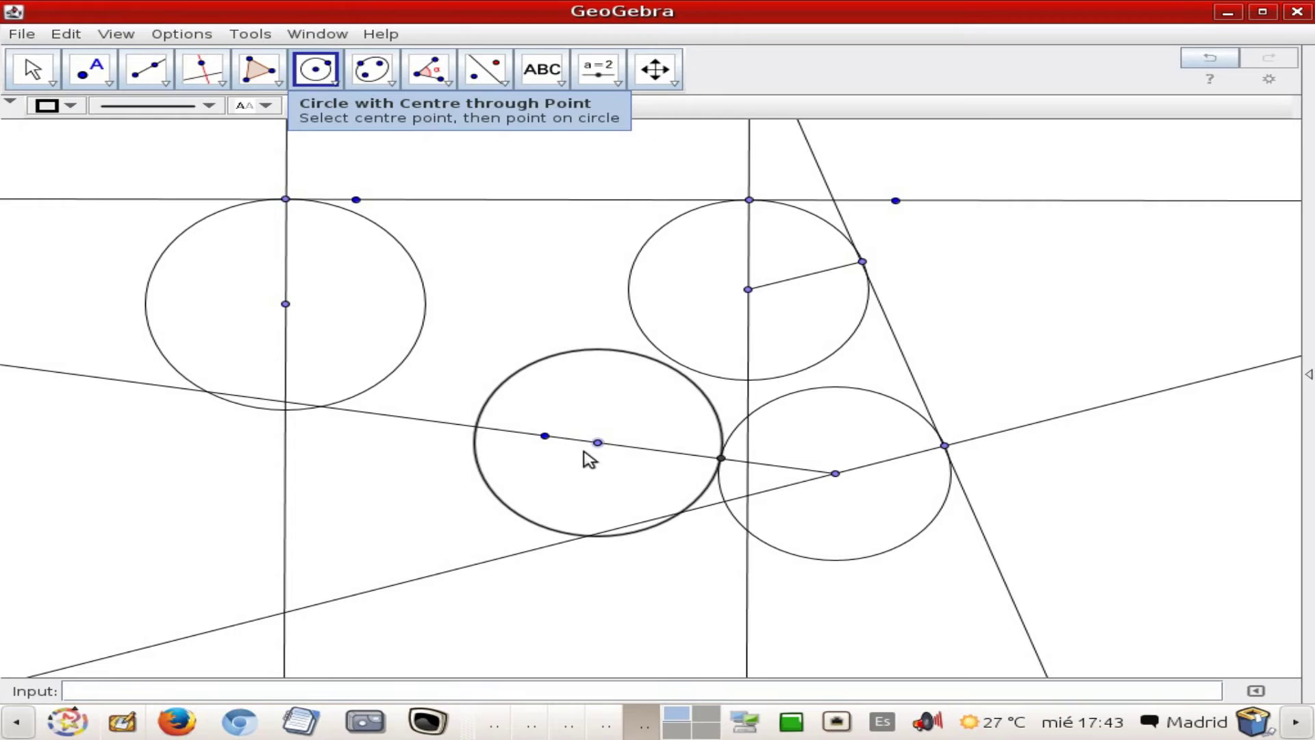
pyautogui.press('Escape')
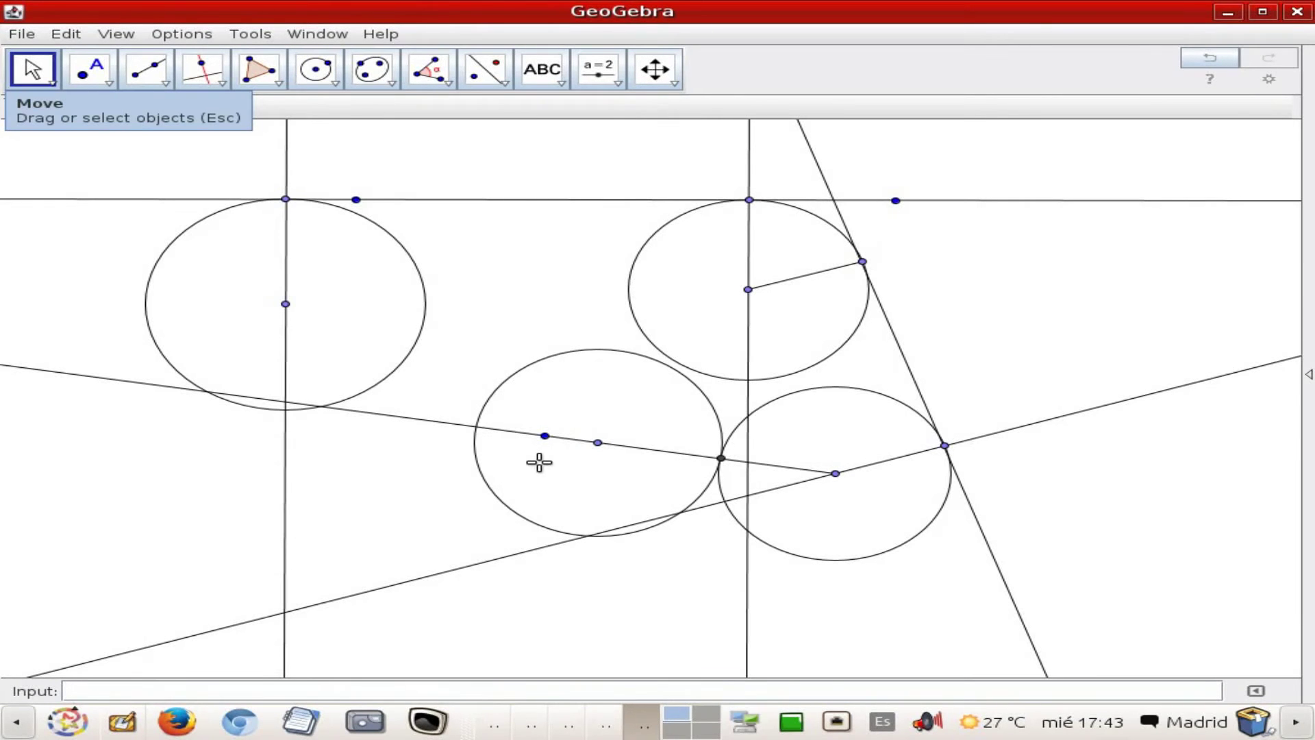
# - Slide the lower-middle circle's centre right along the ray to shrink the circle
pyautogui.moveTo(544, 436); pyautogui.dragTo(616, 446)
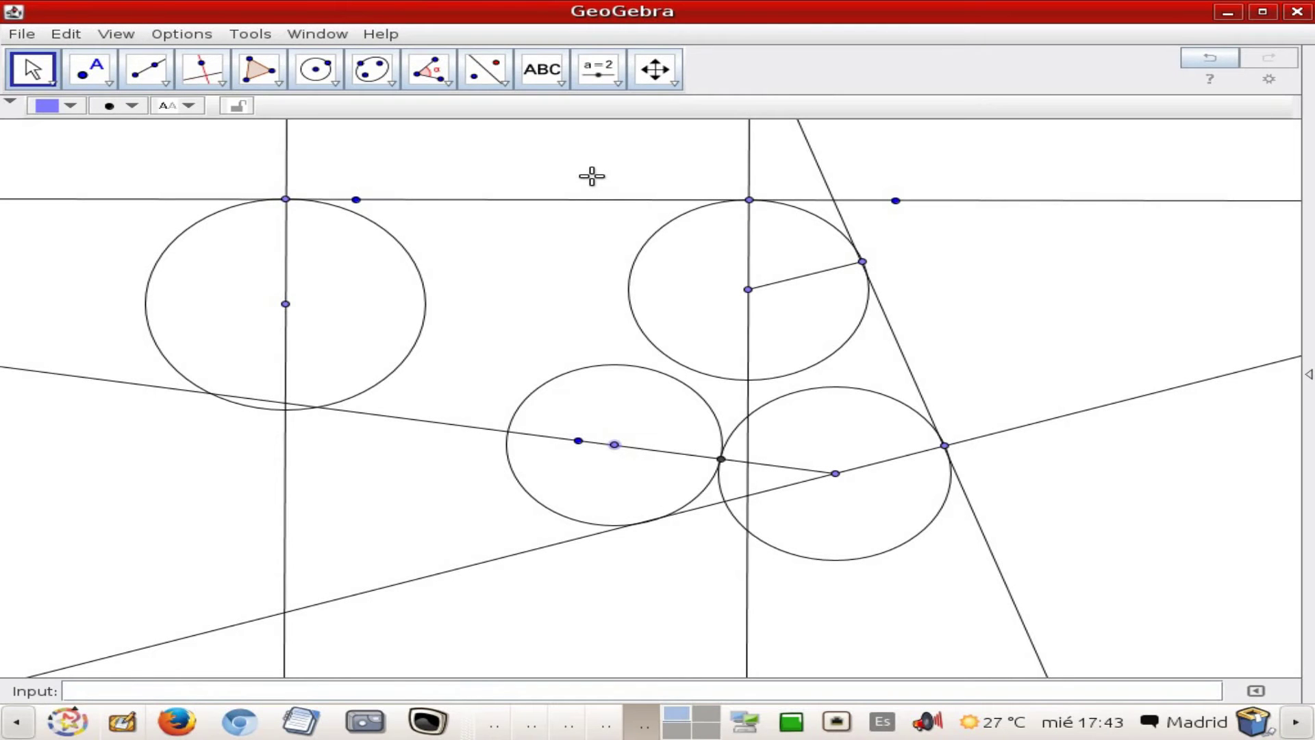
# - Draw radius segments on the lower-middle and upper-left circles
pyautogui.click(166, 84)
pyautogui.click(161, 145)
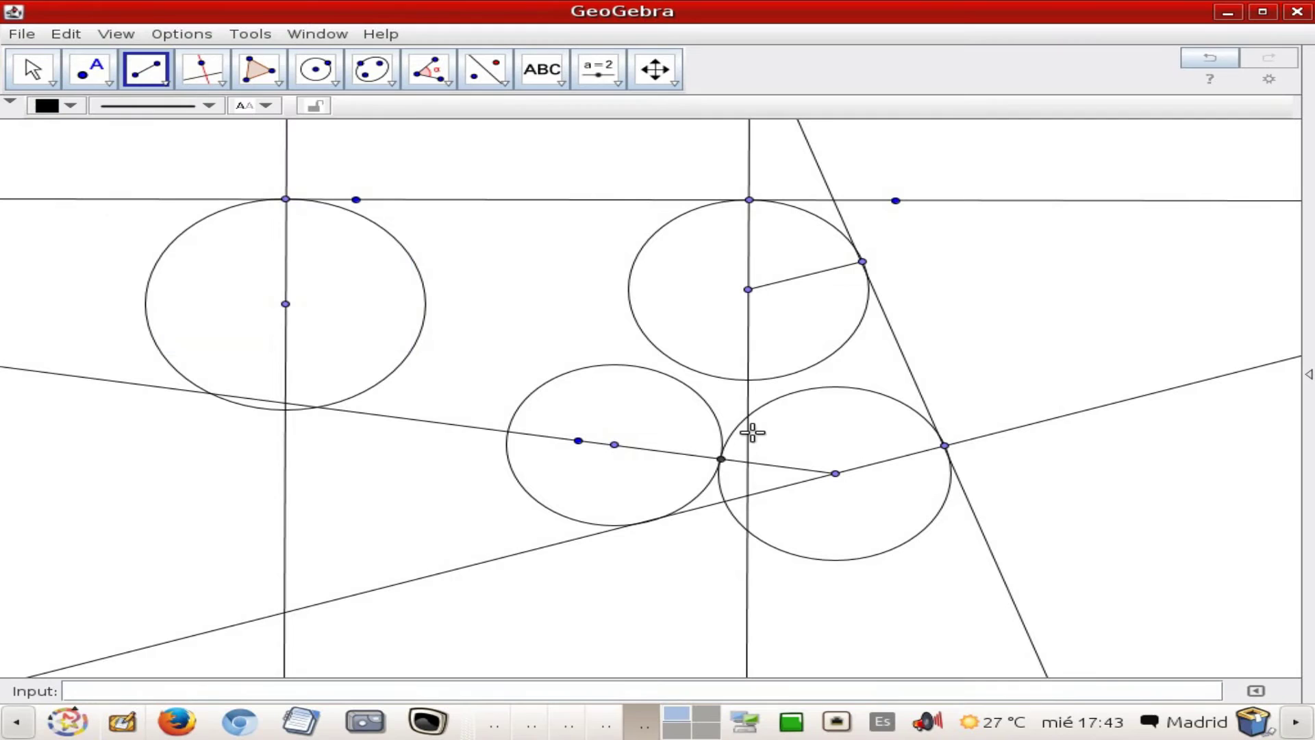
pyautogui.click(614, 446)
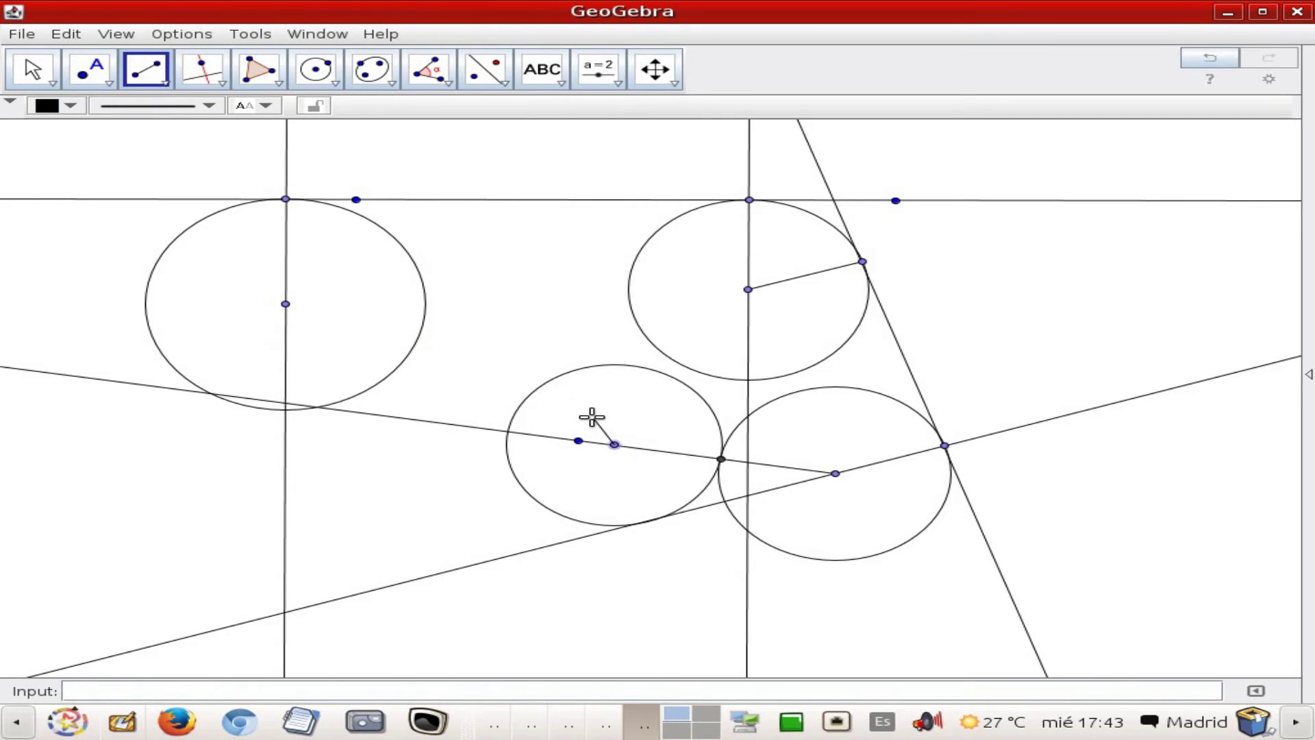
pyautogui.click(559, 377)
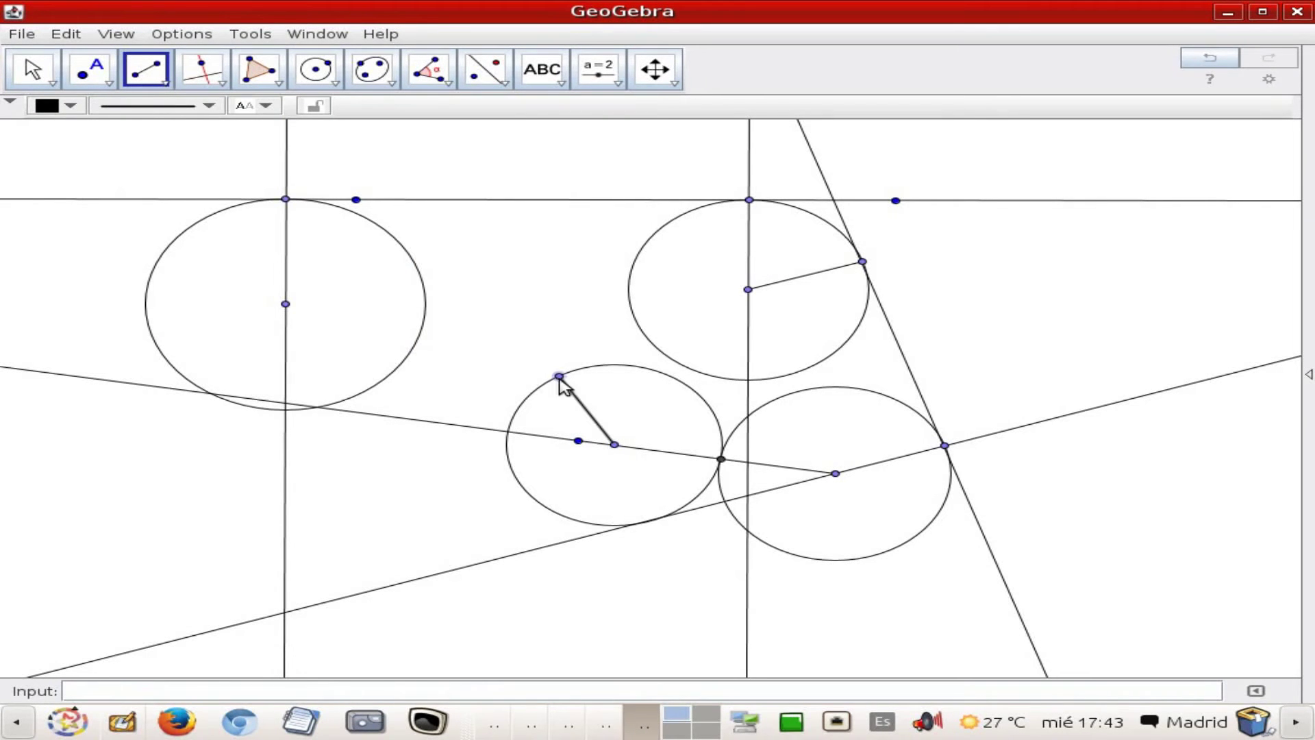
pyautogui.click(286, 304)
pyautogui.click(162, 353)
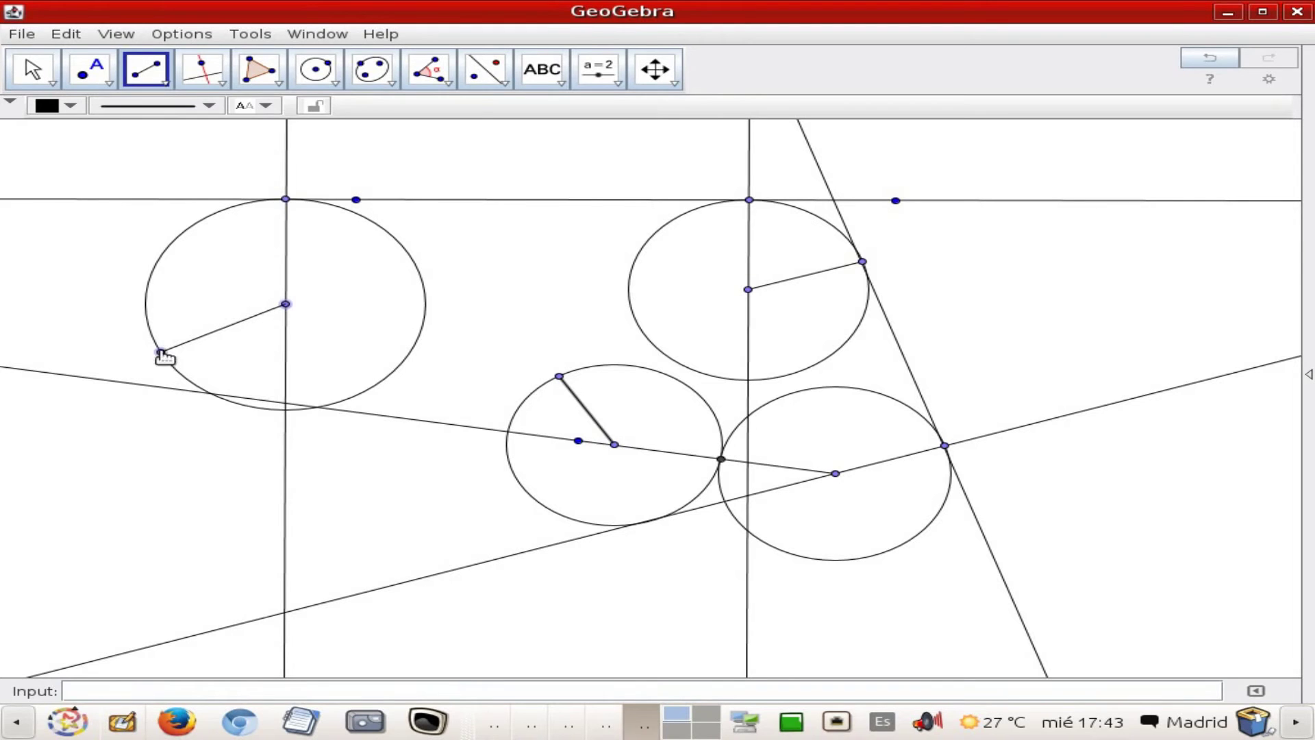
# - Draw tangent lines perpendicular to each radius at its endpoint
pyautogui.click(203, 72)
pyautogui.click(223, 335)
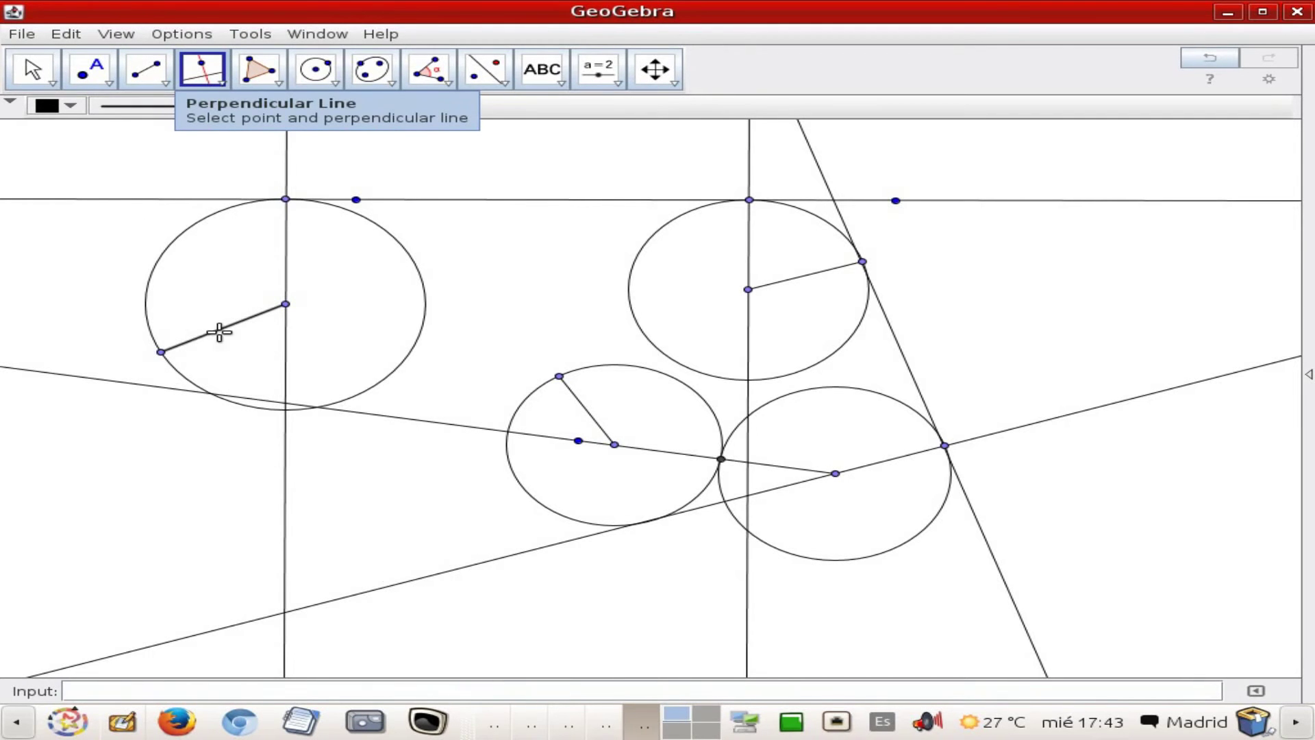
pyautogui.click(162, 352)
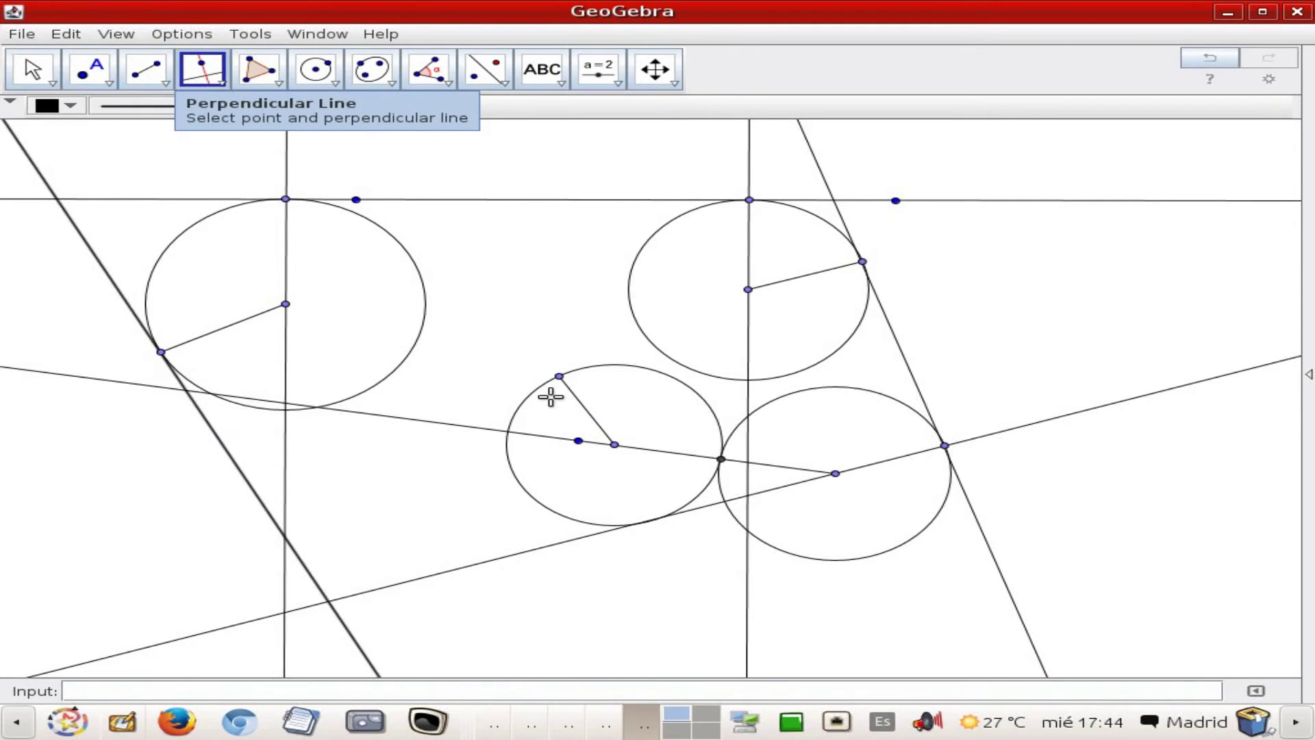
pyautogui.click(581, 407)
pyautogui.click(560, 377)
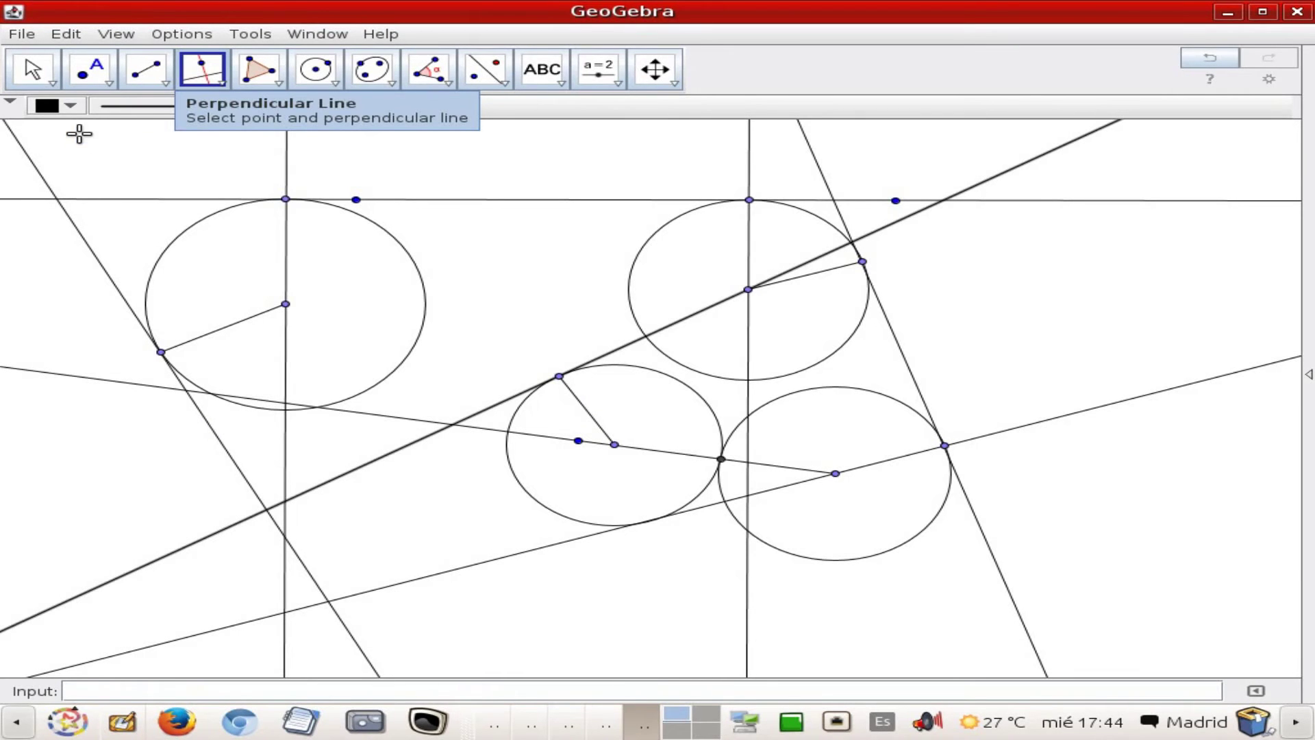
pyautogui.press('Escape')
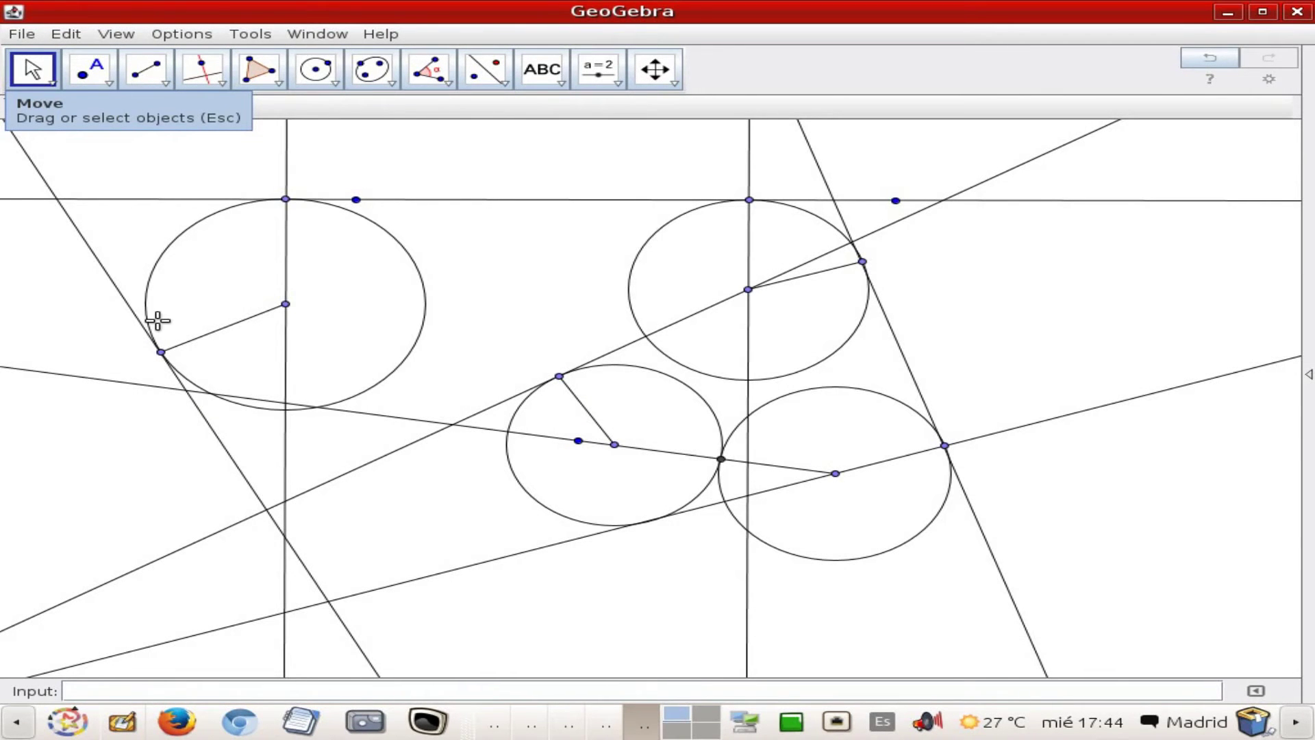
# - Drag the touch points along the circles to rotate both tangents
pyautogui.moveTo(161, 353); pyautogui.dragTo(151, 333)
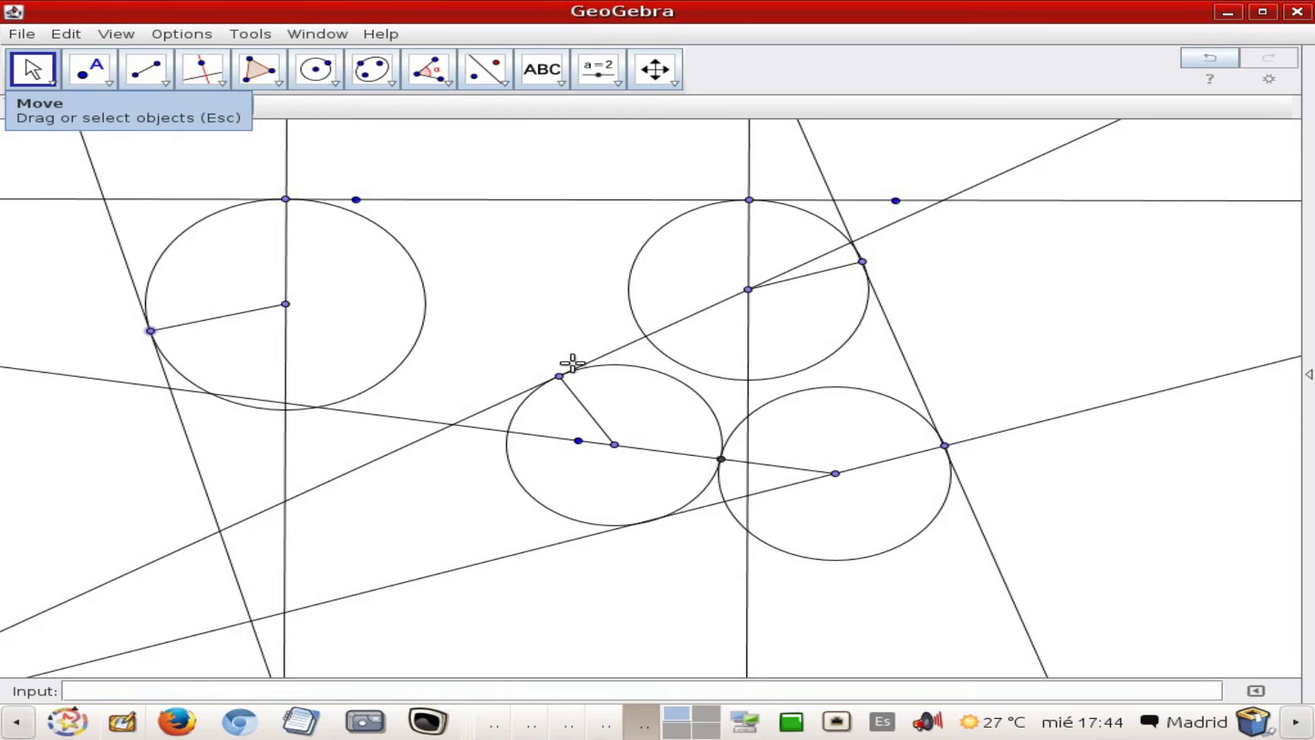
pyautogui.moveTo(560, 376); pyautogui.dragTo(543, 376)
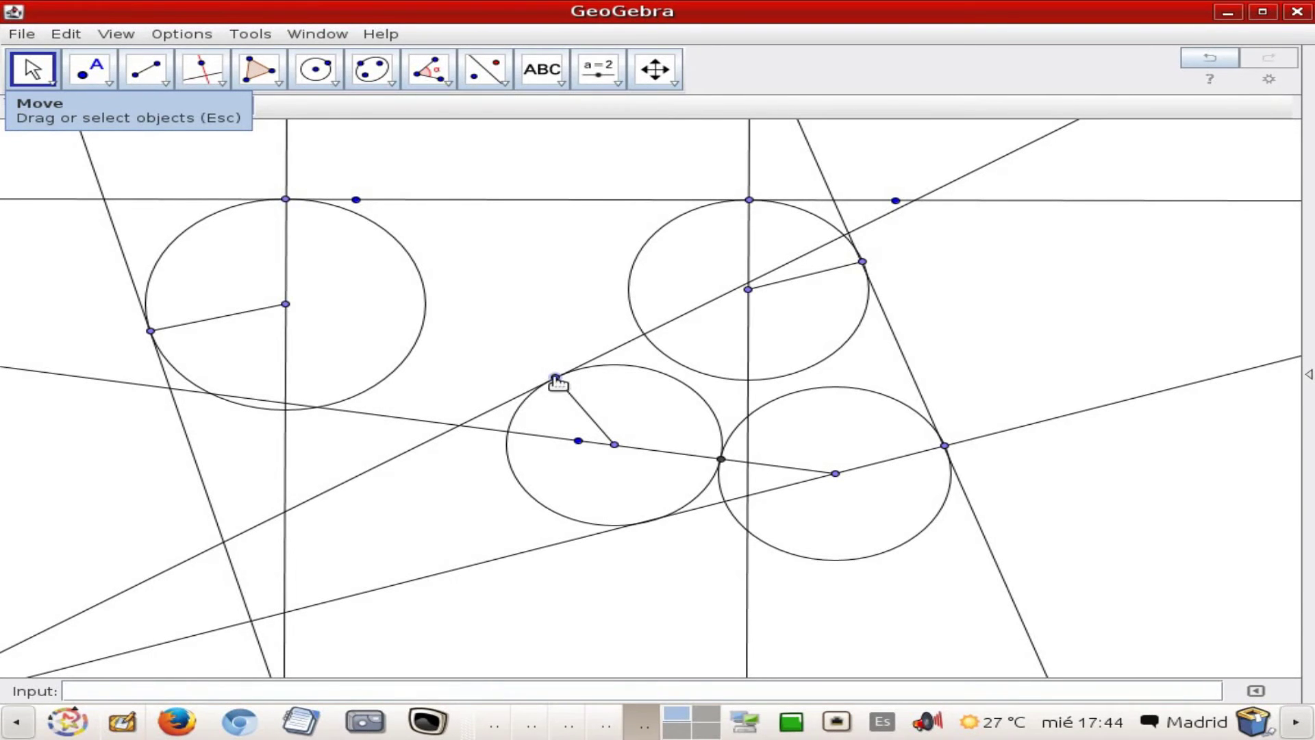
pyautogui.moveTo(555, 379); pyautogui.dragTo(547, 382)
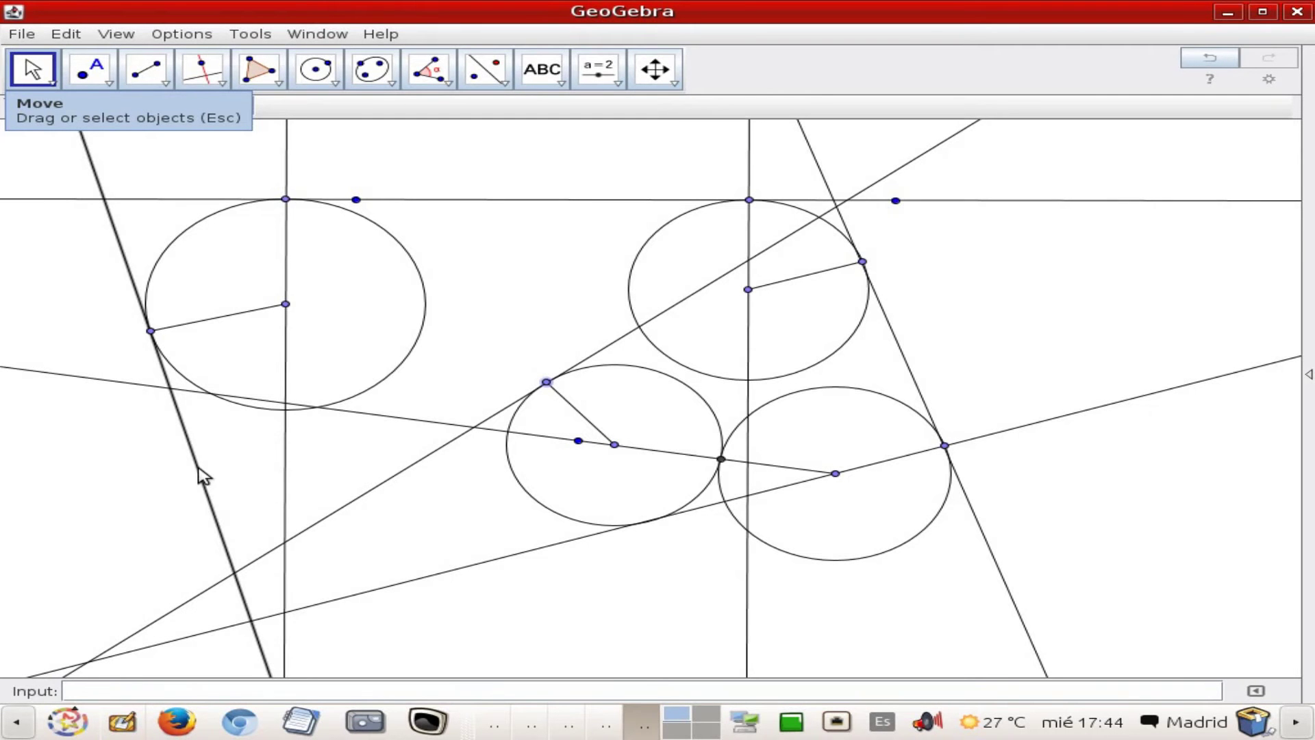
# - Bisect the angle between the two tangent lines with the Angle Bisector tool
pyautogui.click(222, 87)
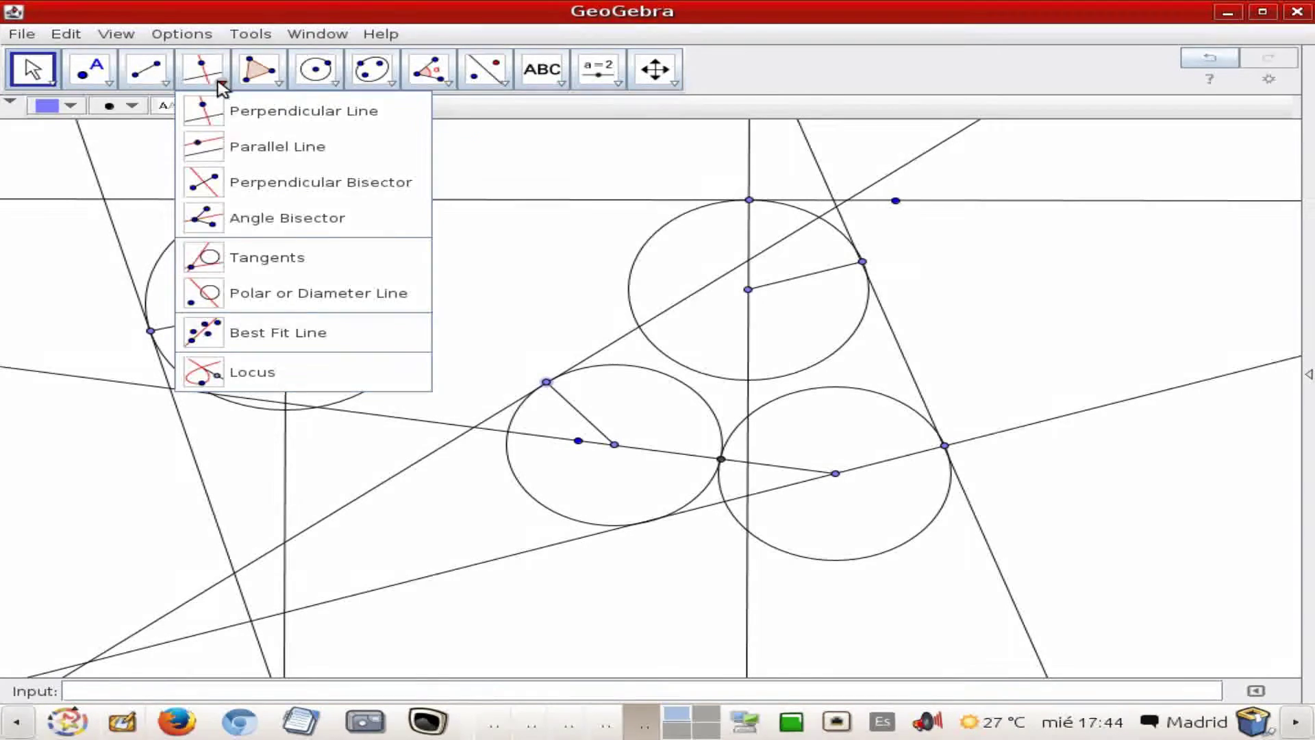
pyautogui.click(342, 219)
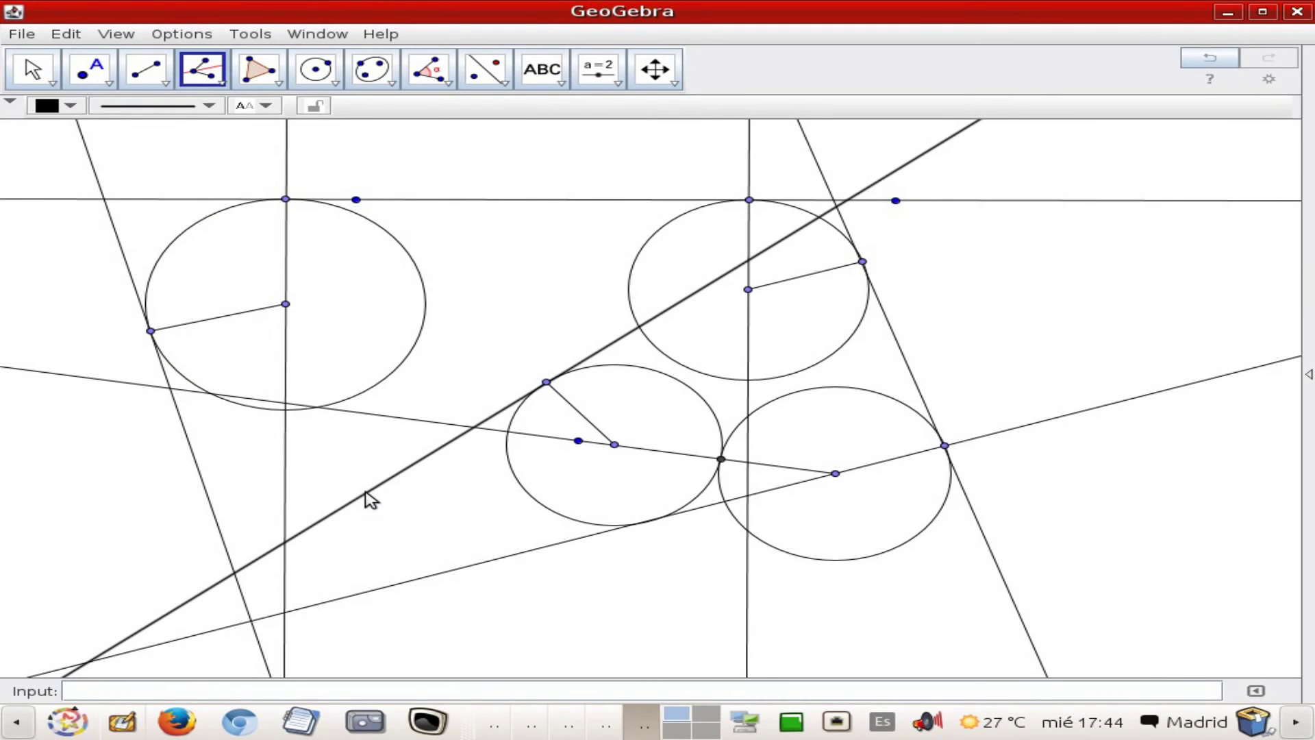
pyautogui.click(211, 496)
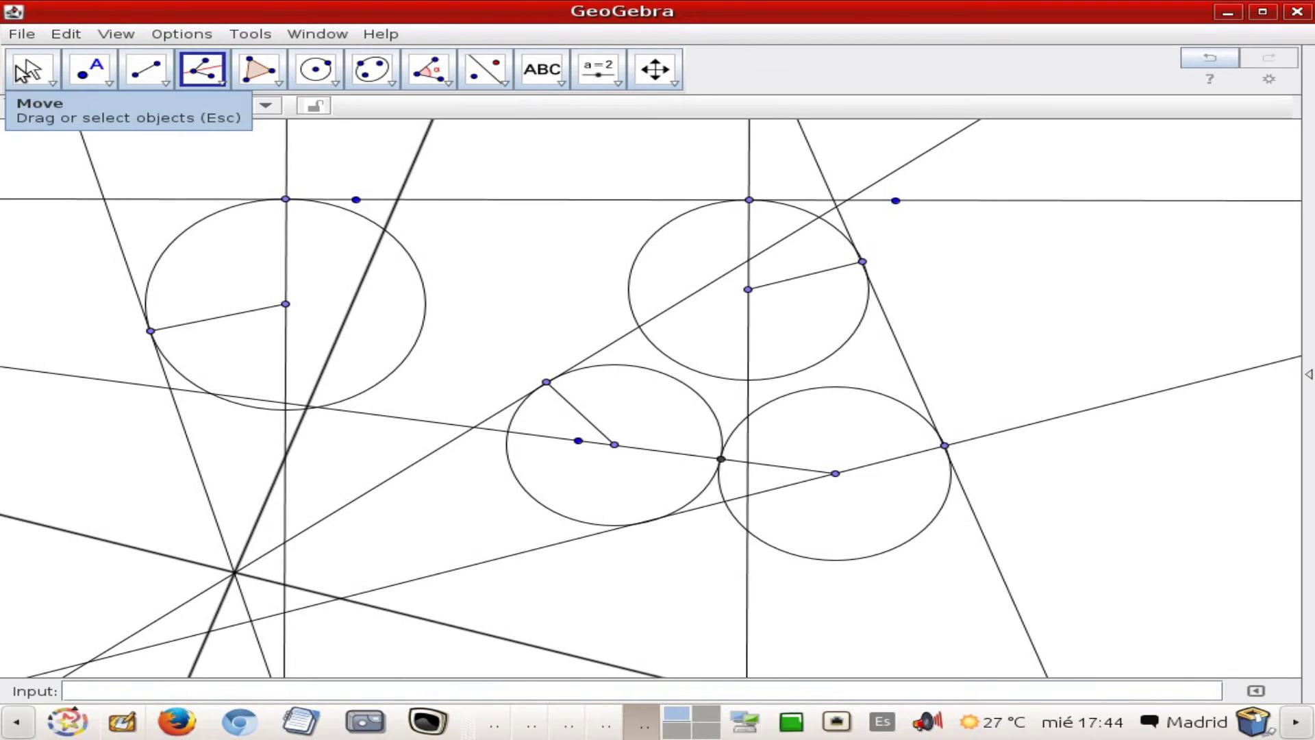
# - Place a new point on the left tangent line below the upper-left circle
pyautogui.click(28, 72)
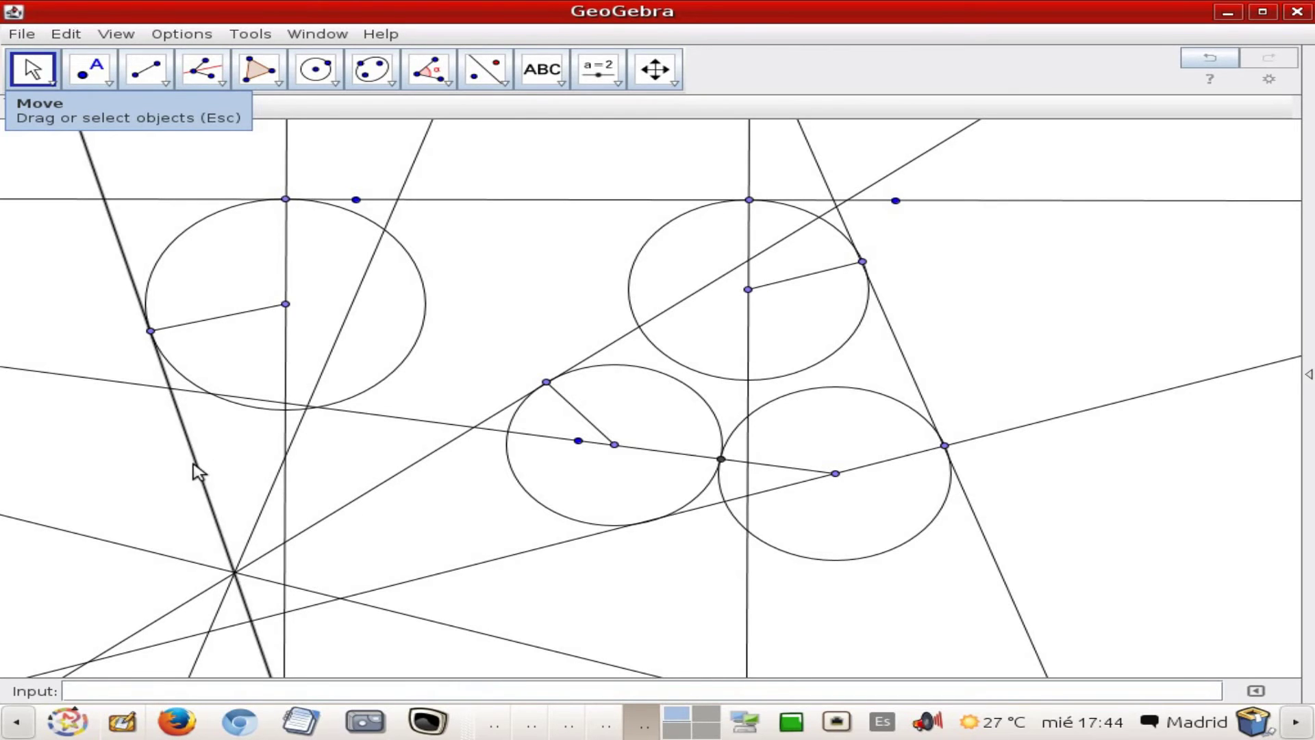
pyautogui.click(90, 70)
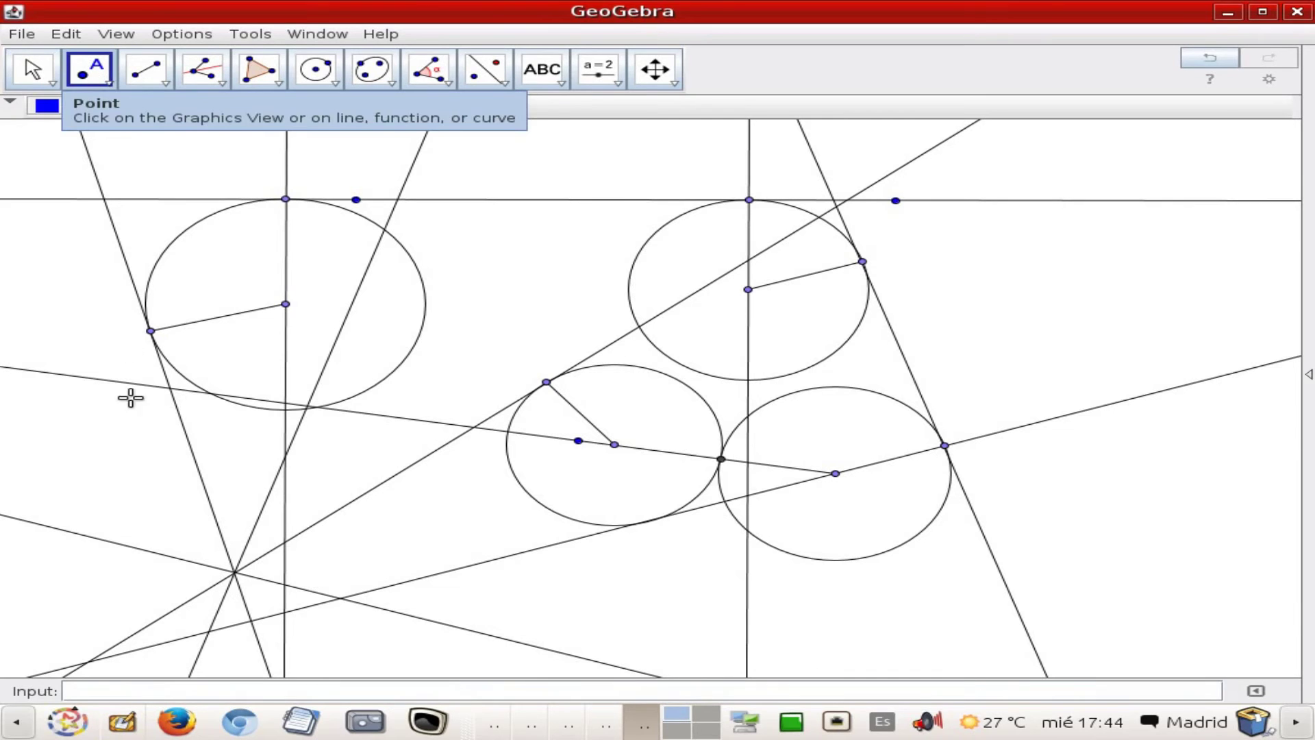
pyautogui.click(200, 473)
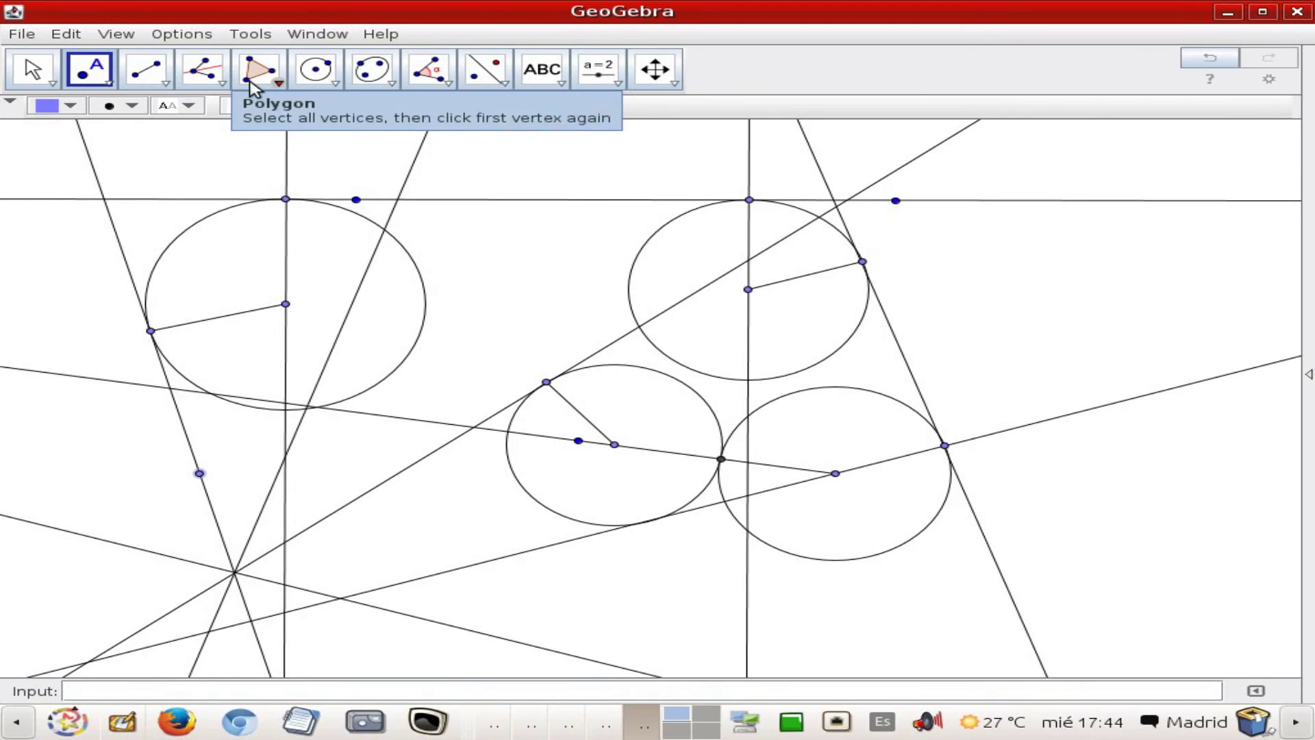
# - Draw a perpendicular to the left tangent through the new point, then slide the point up the tangent
pyautogui.click(221, 81)
pyautogui.click(216, 120)
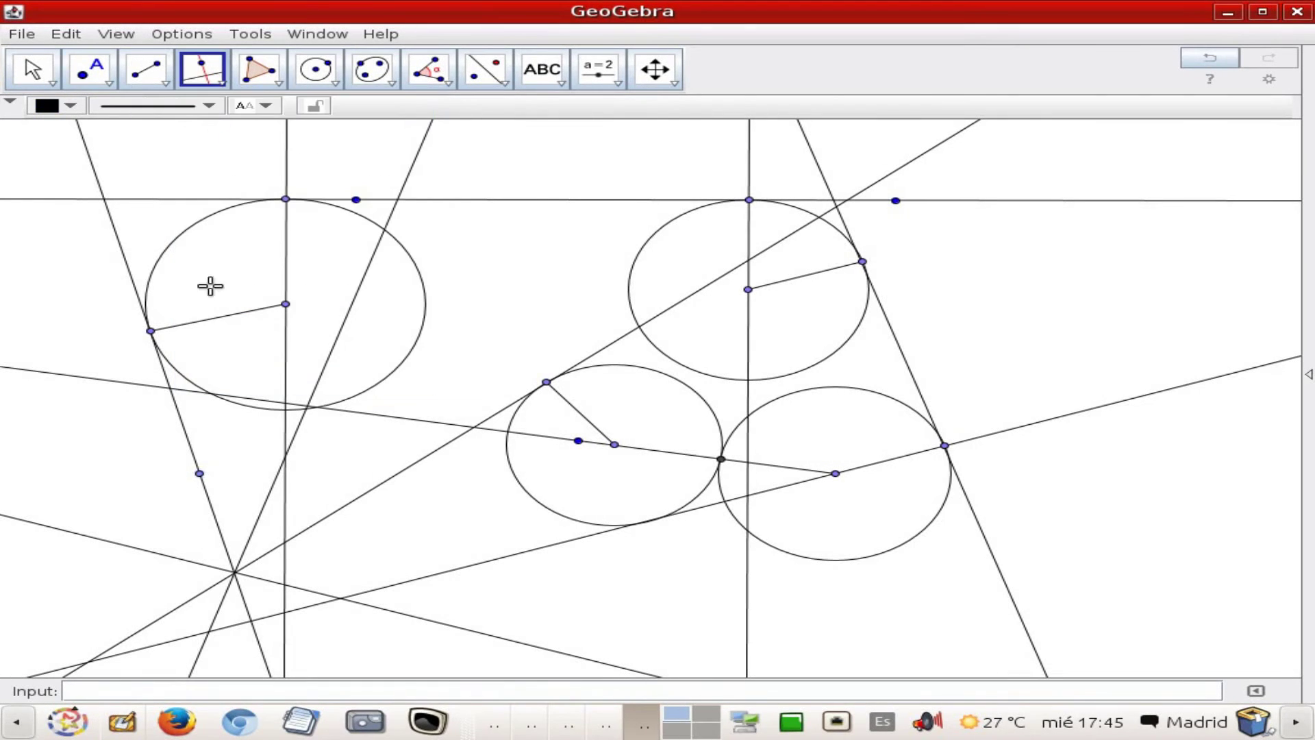
pyautogui.click(190, 444)
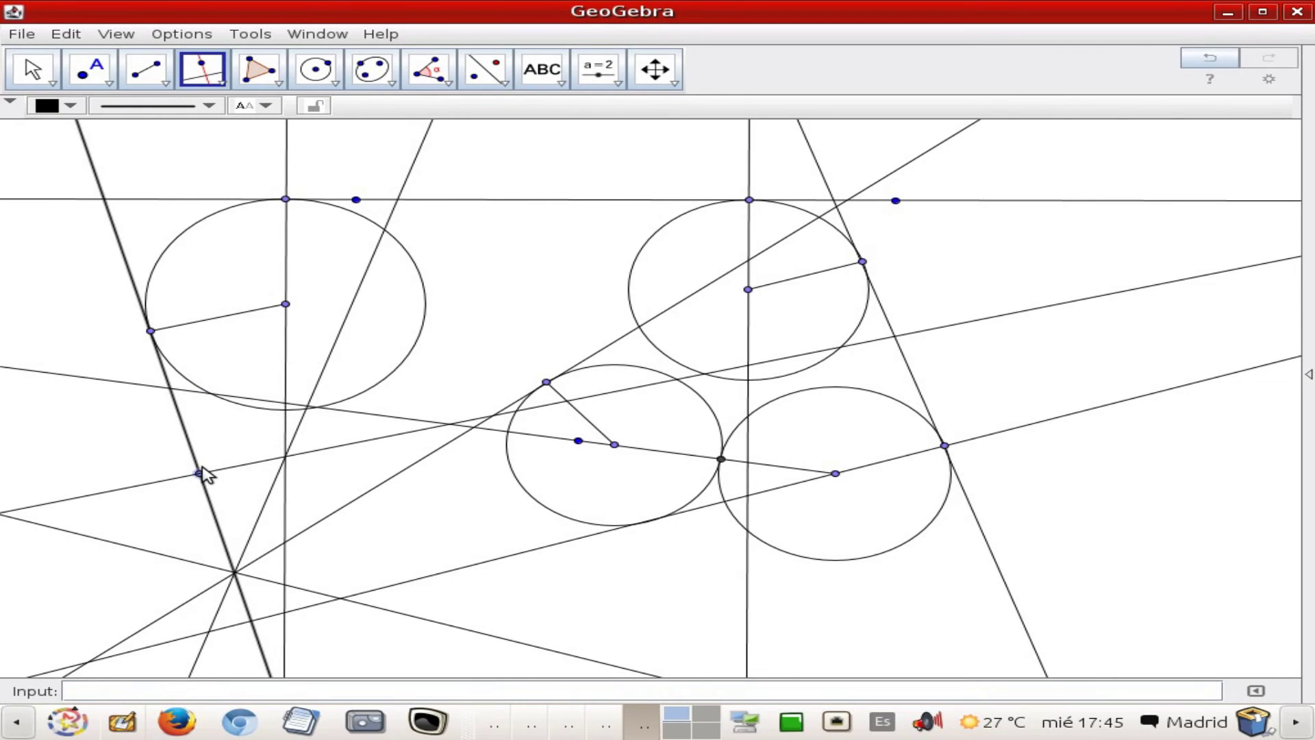
pyautogui.click(201, 473)
pyautogui.click(33, 69)
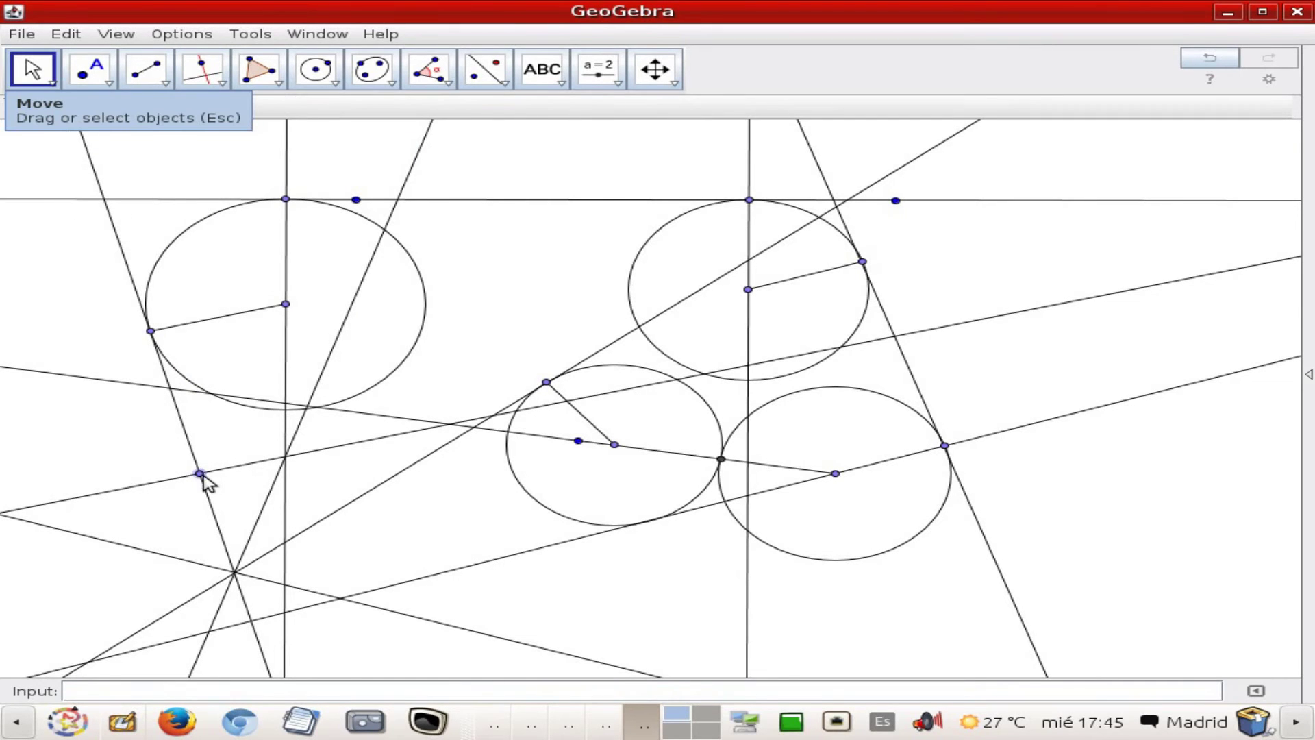
pyautogui.moveTo(200, 474); pyautogui.dragTo(211, 505)
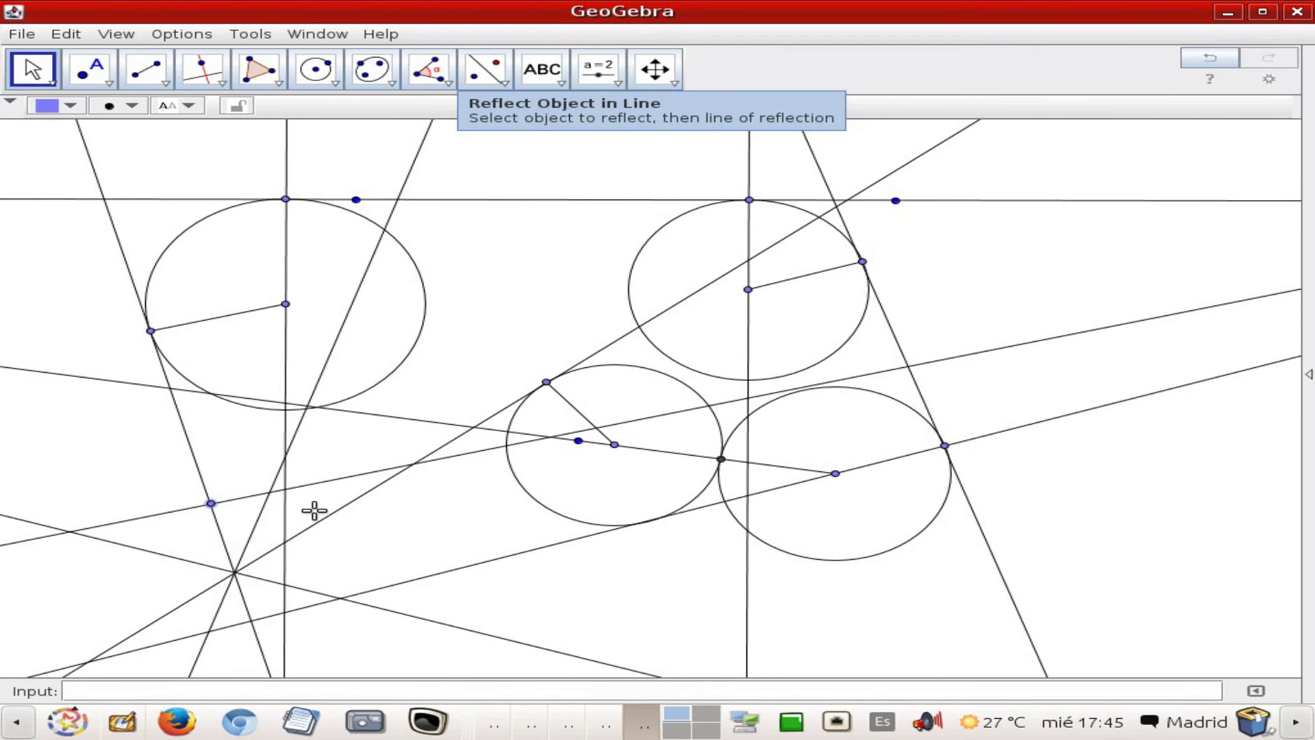
pyautogui.moveTo(315, 511); pyautogui.dragTo(341, 500)
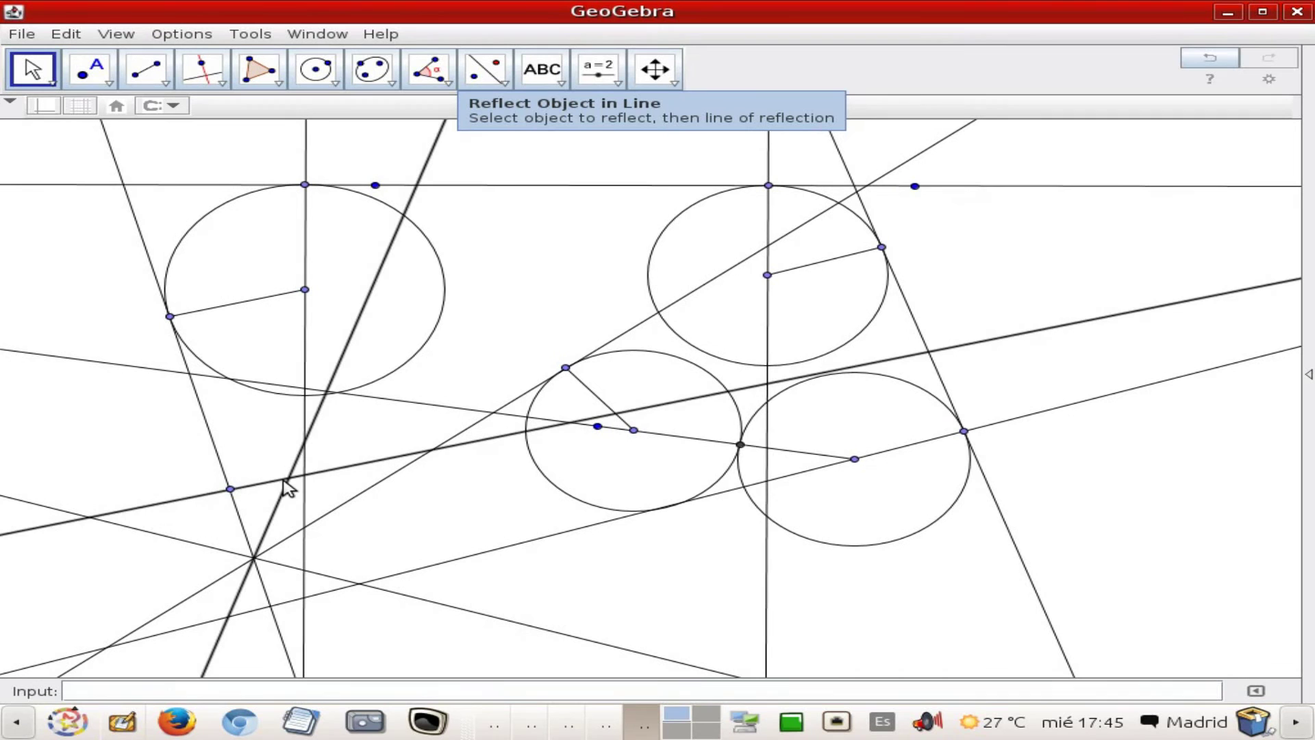
# - Draw a small circle centred on the new lines' intersection, passing through the tangent point
pyautogui.click(316, 72)
pyautogui.click(339, 117)
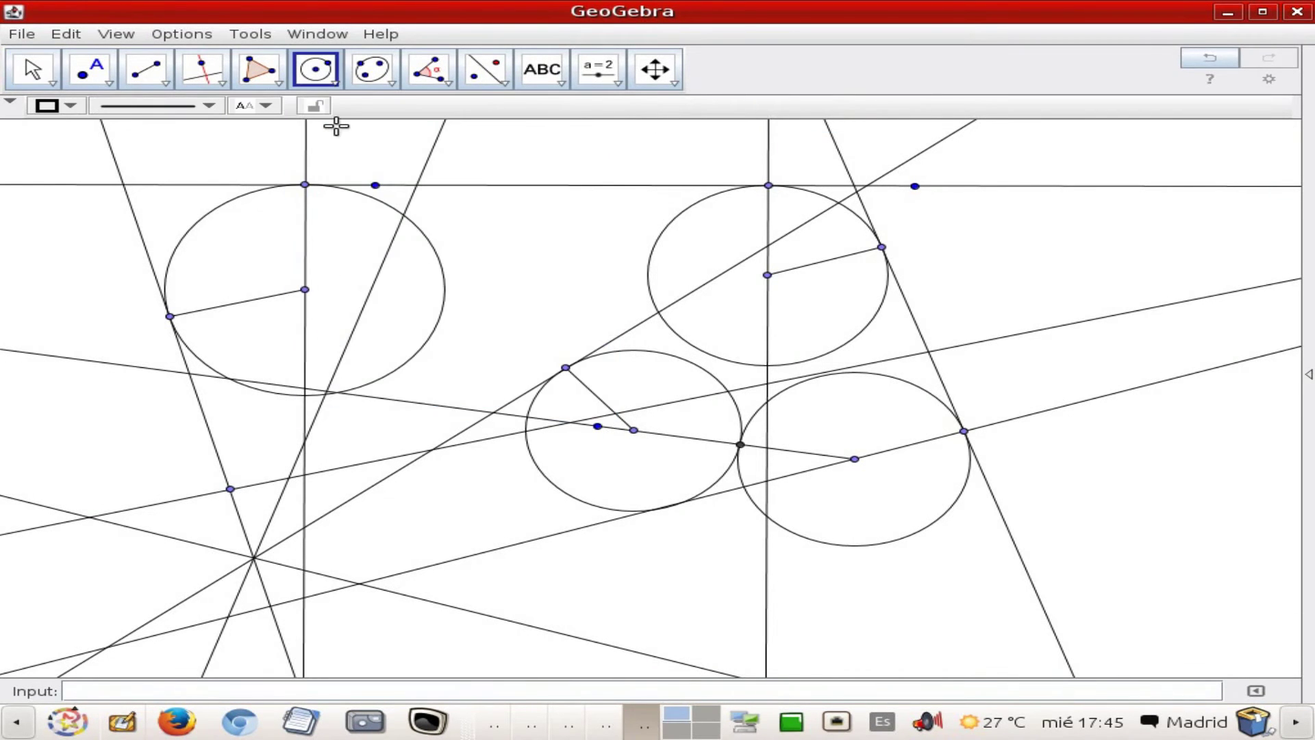
pyautogui.click(275, 480)
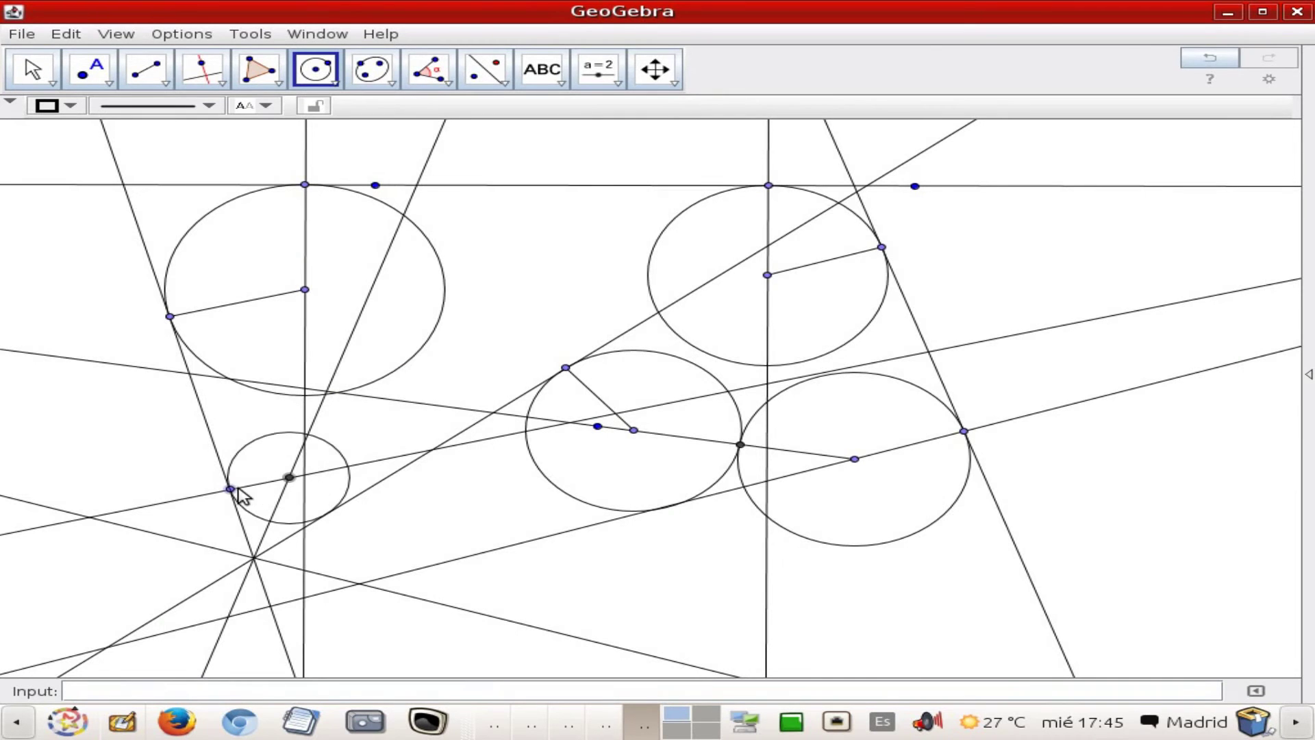
pyautogui.click(231, 489)
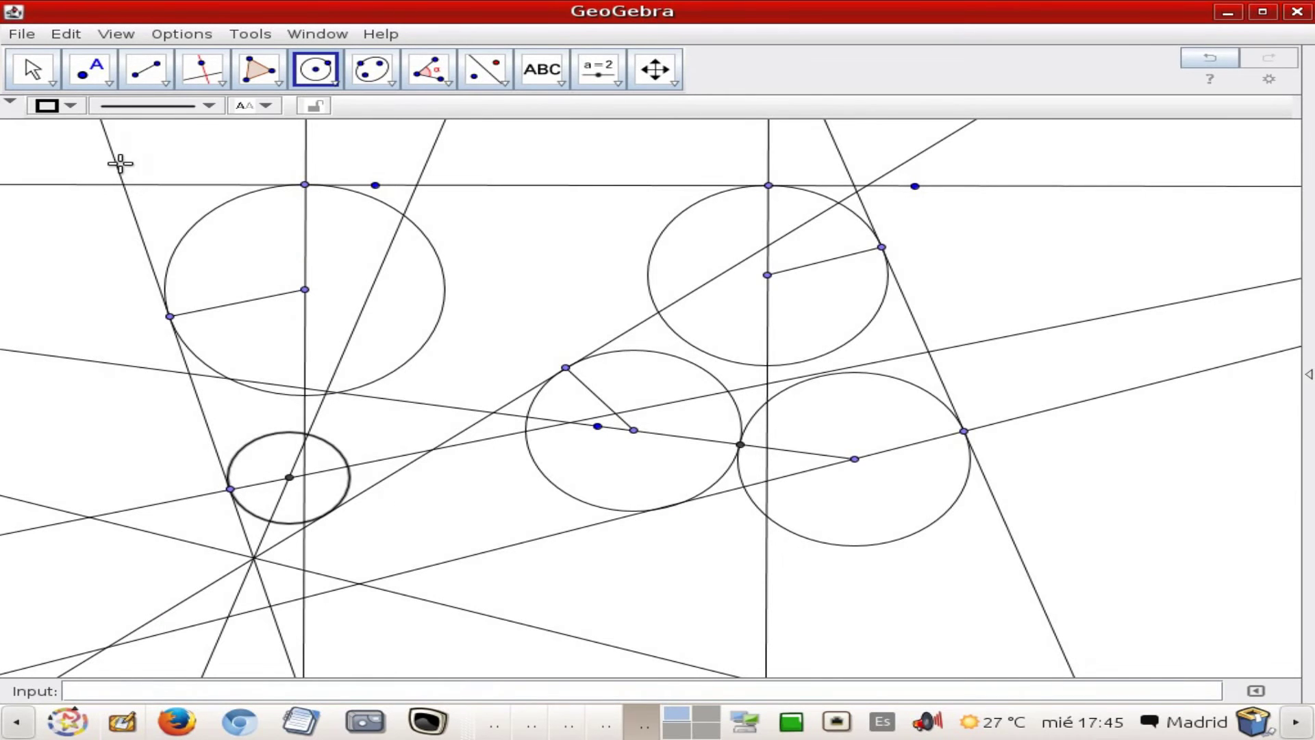
# - Mark the intersection point where the slanted line meets the small circle
pyautogui.click(107, 80)
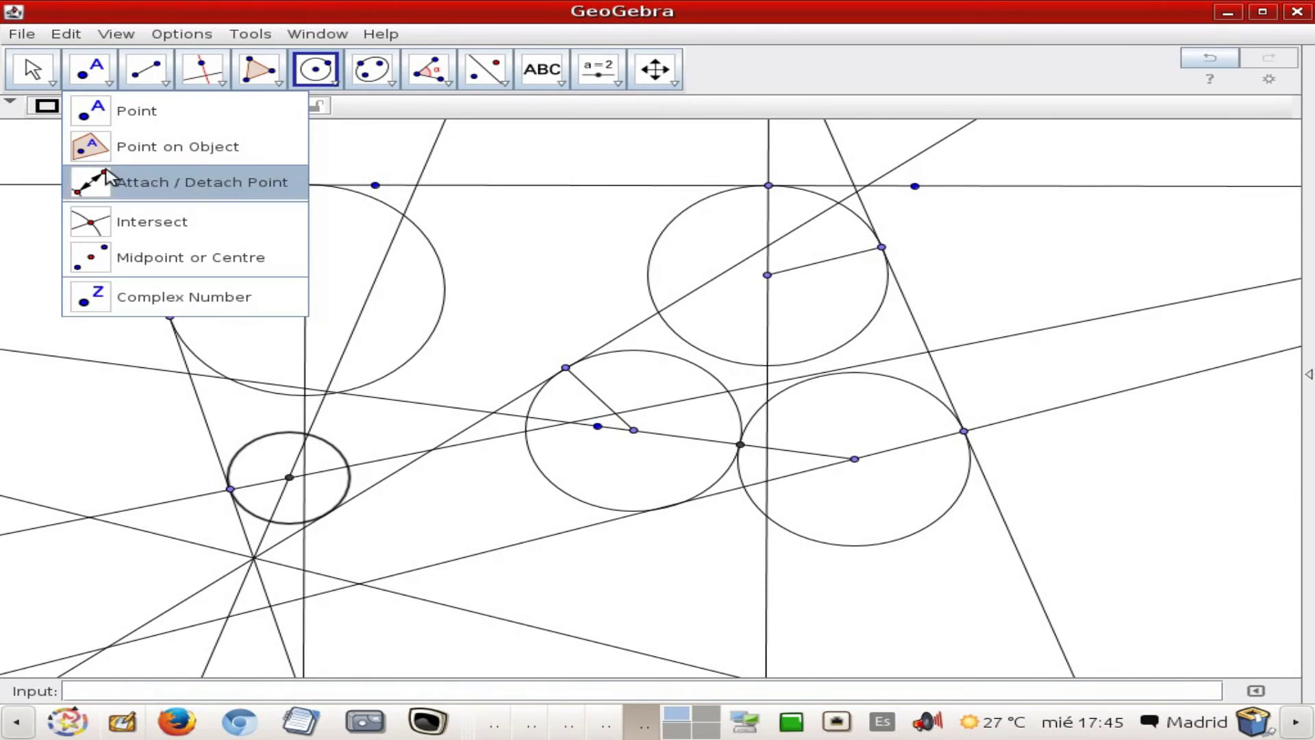
pyautogui.click(104, 222)
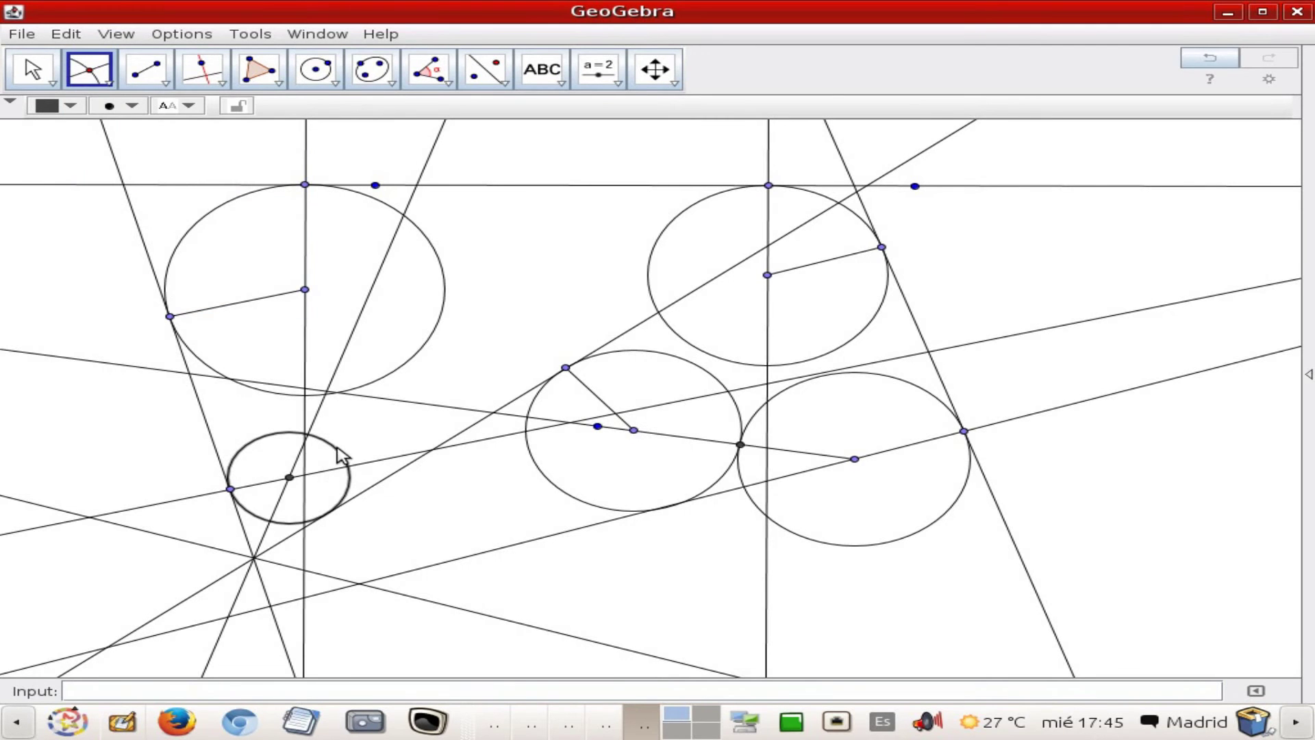
pyautogui.click(370, 488)
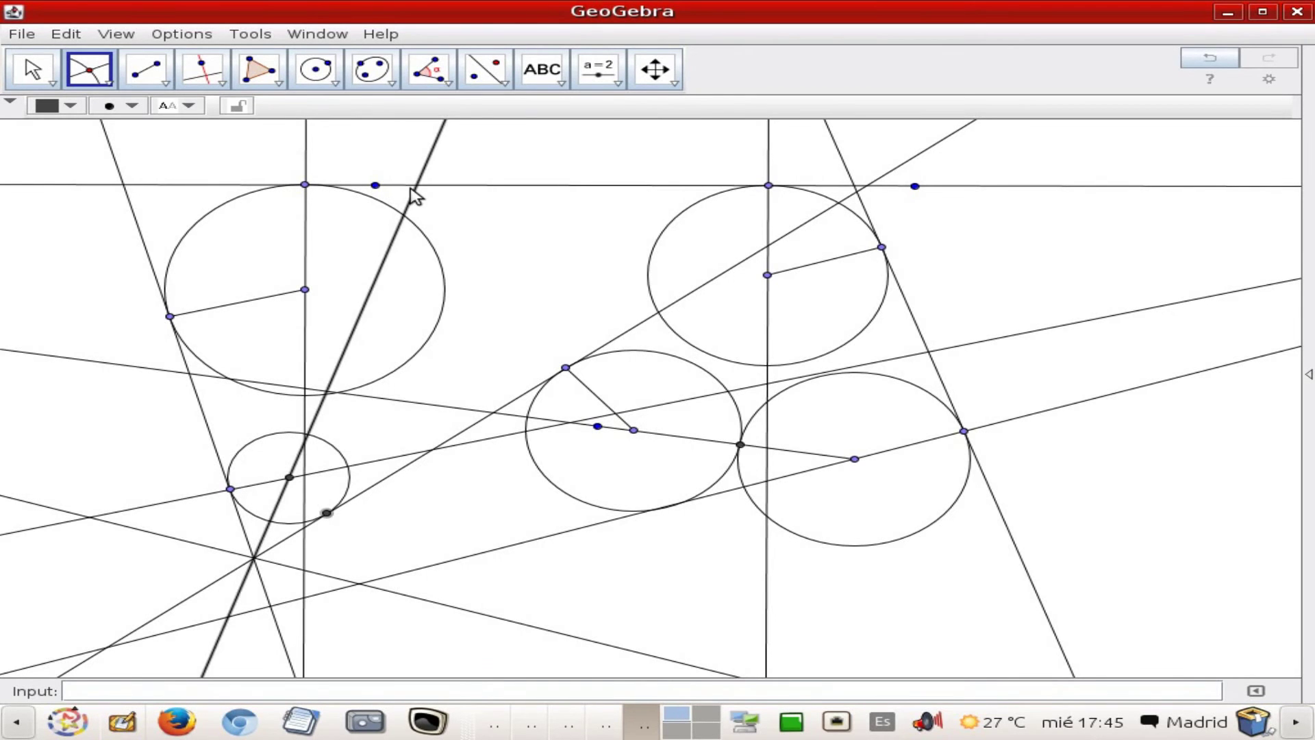
pyautogui.click(334, 84)
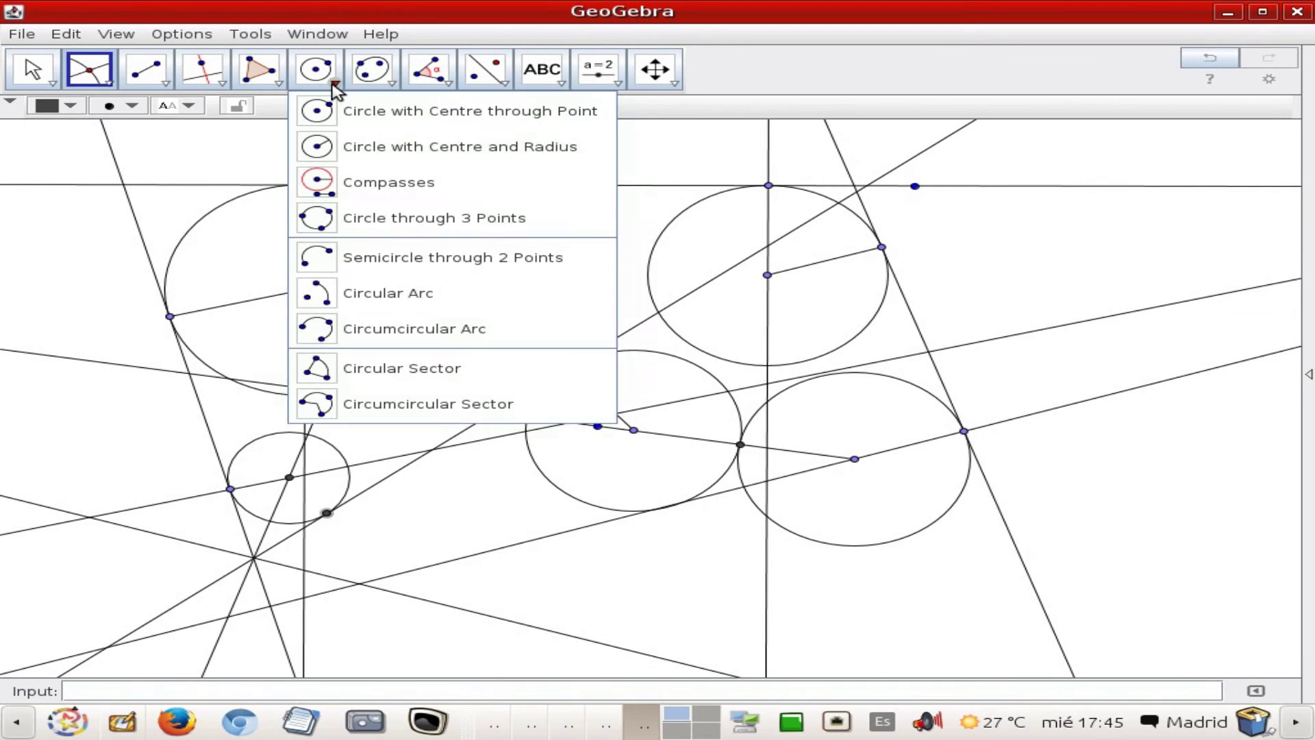
# - Set Circular Arc to maximum line thickness and draw the large left circle's arc
pyautogui.click(326, 298)
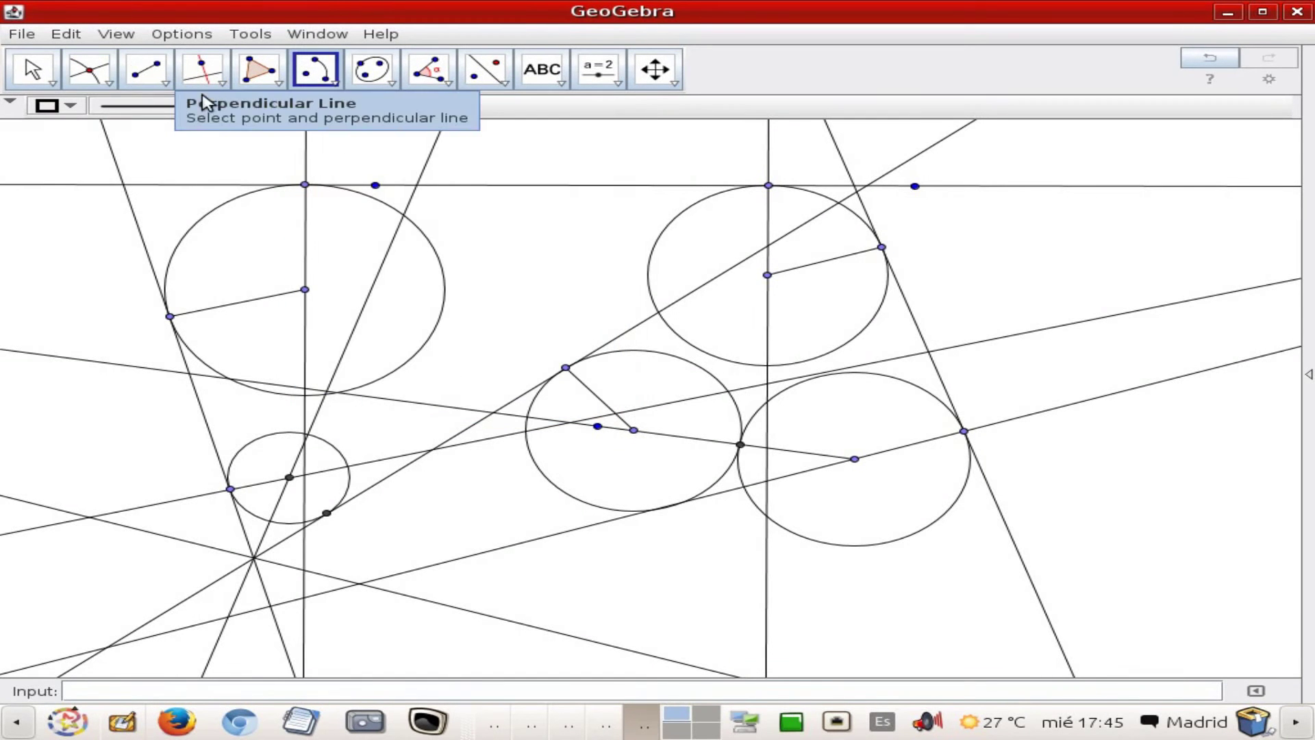
pyautogui.click(159, 107)
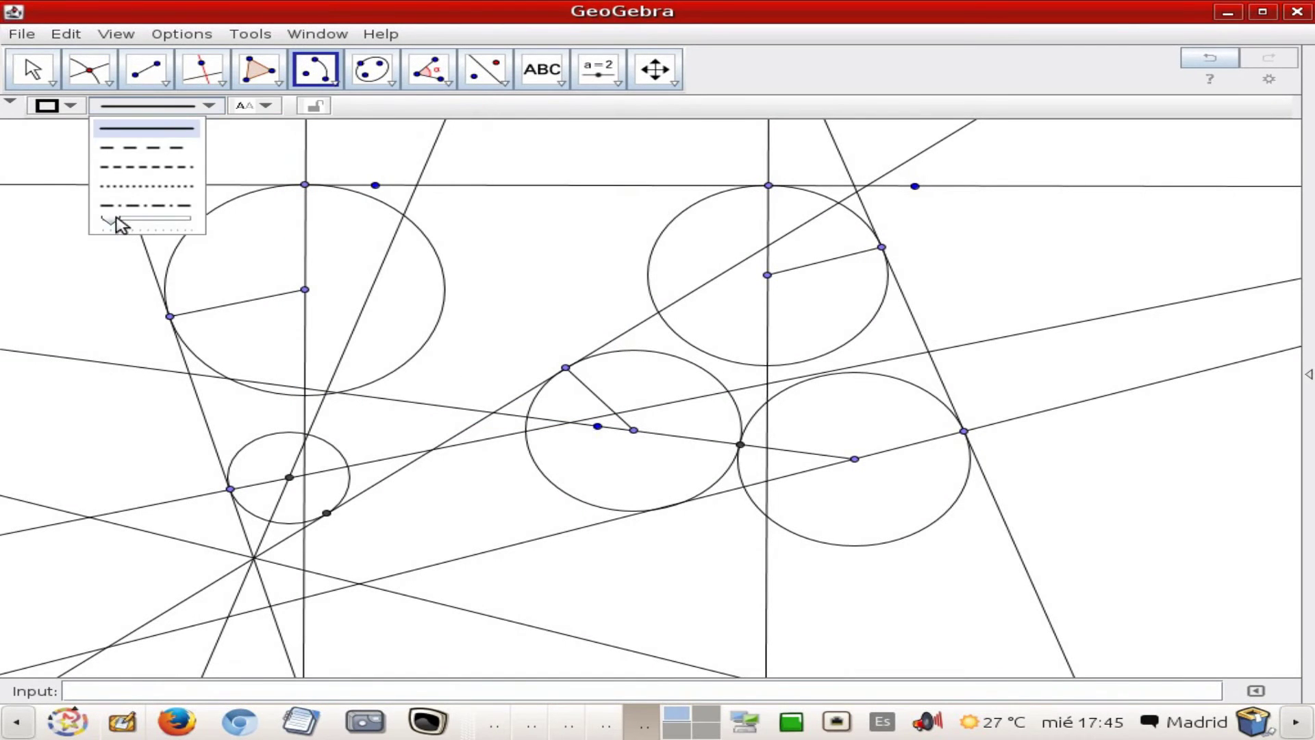
pyautogui.moveTo(118, 223); pyautogui.dragTo(200, 225)
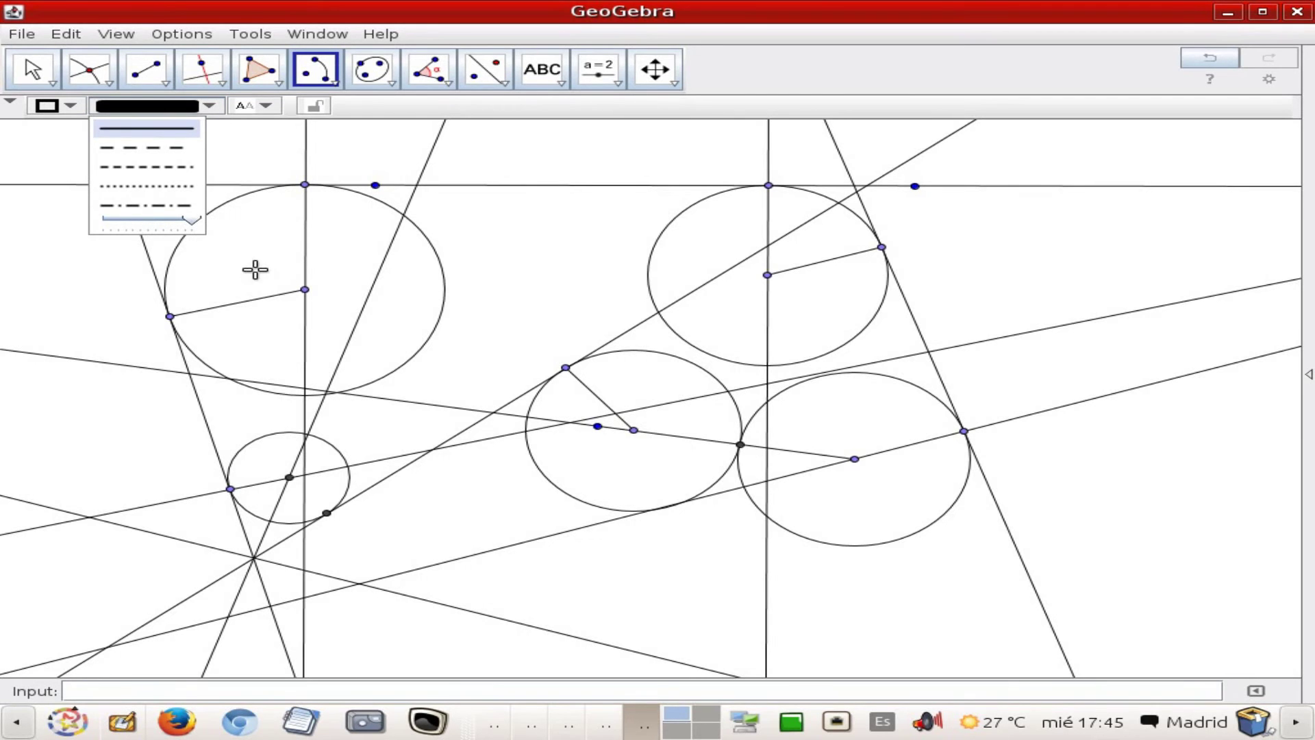
pyautogui.click(306, 290)
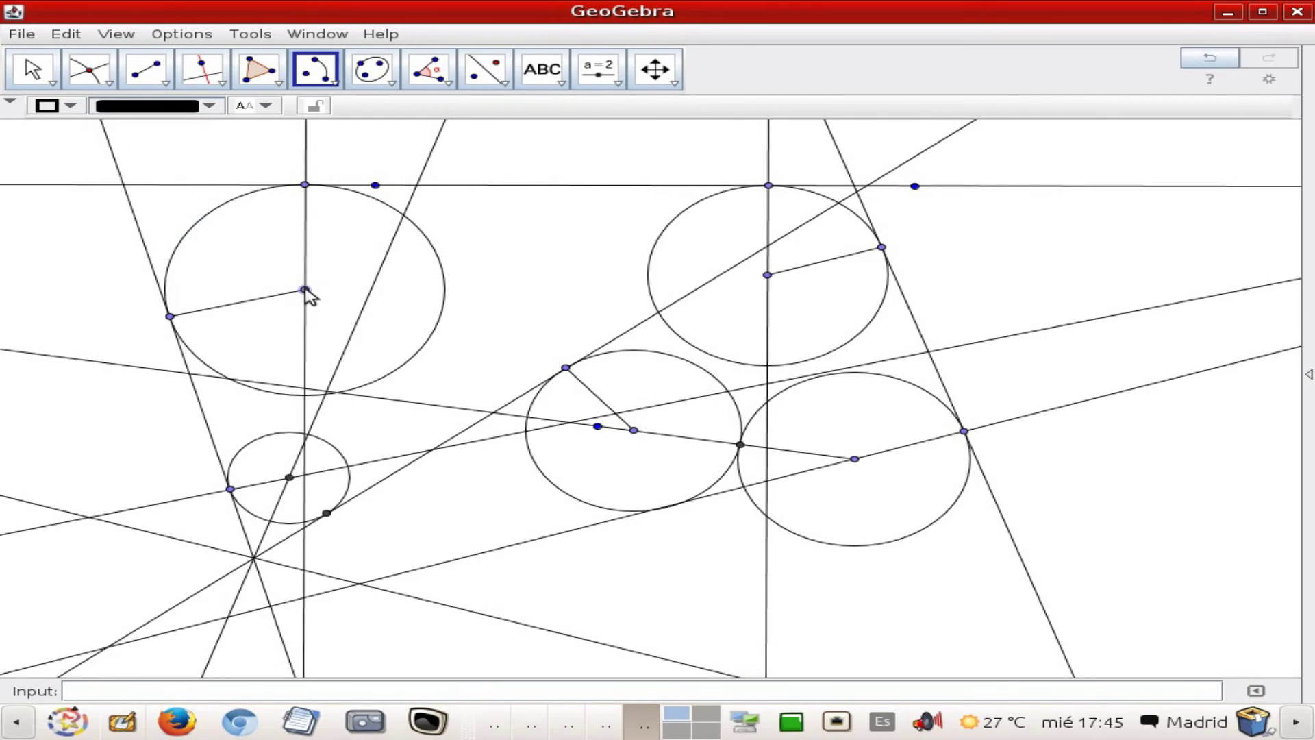
pyautogui.click(305, 185)
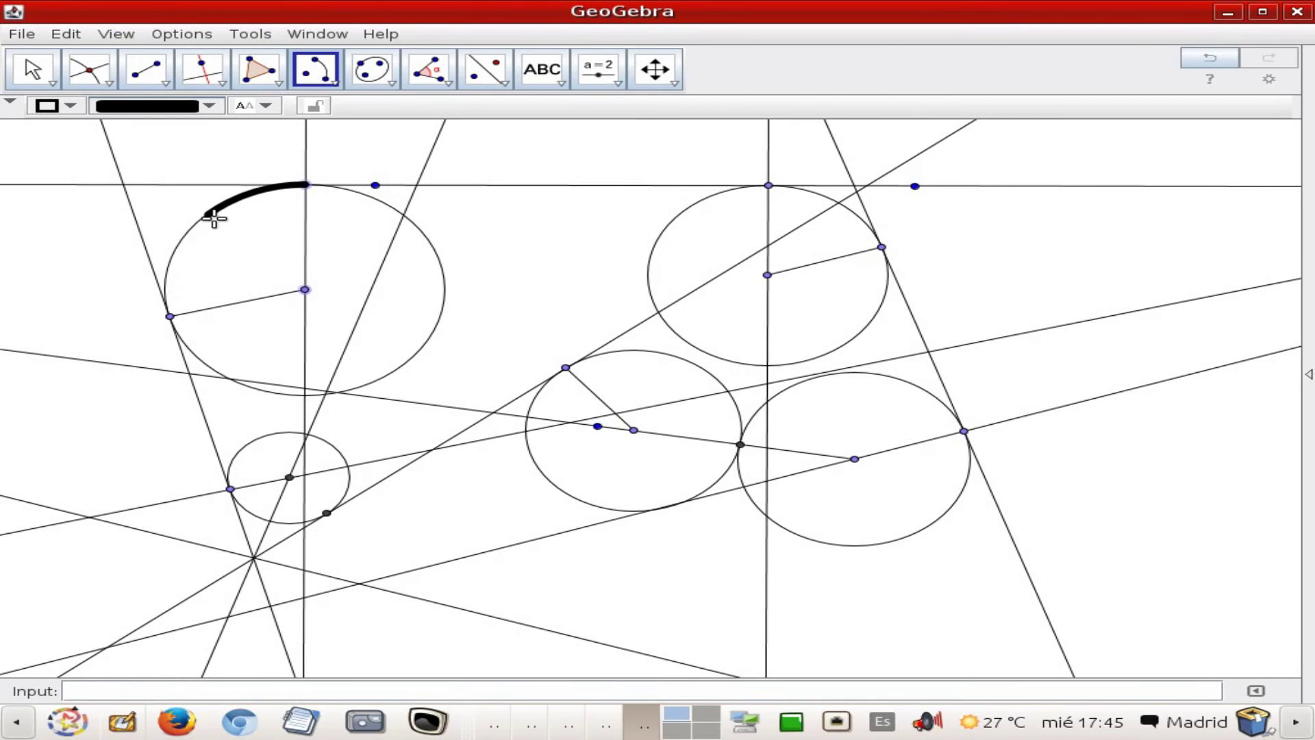
pyautogui.click(171, 317)
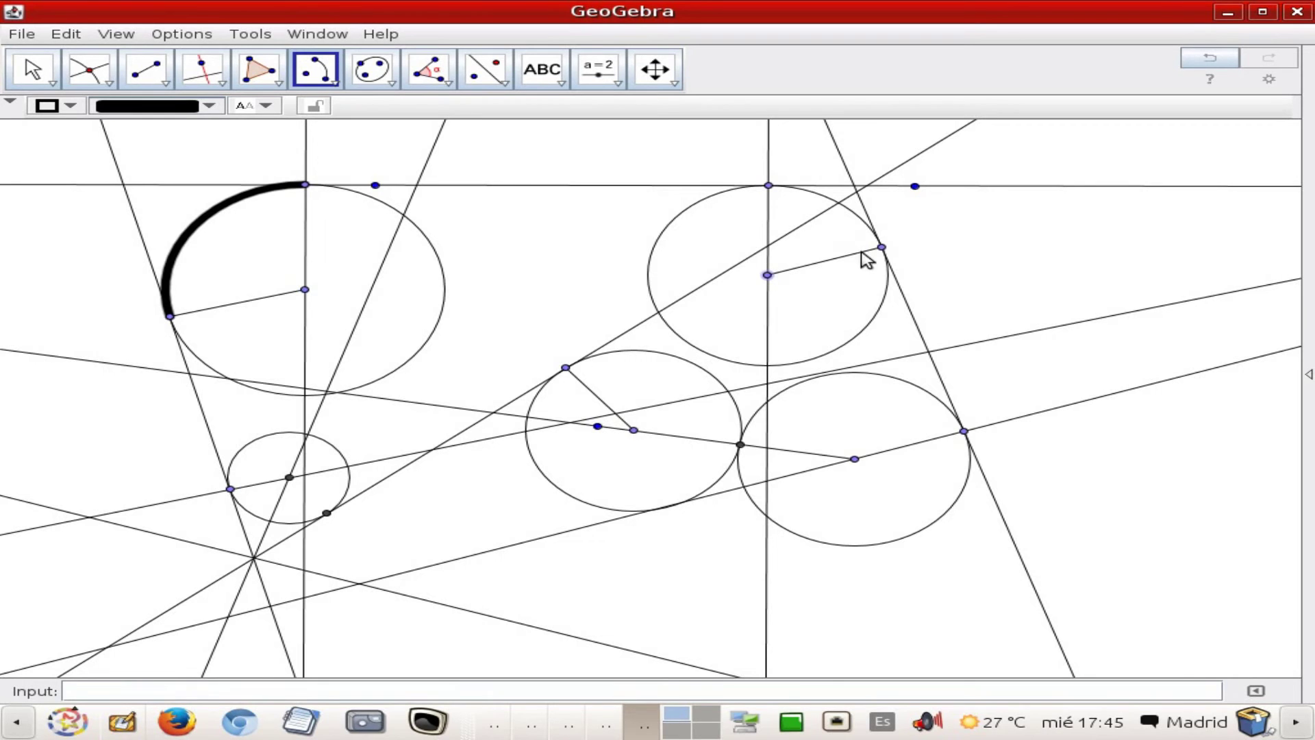
# - Draw thick arcs on the upper-right, lower-right, middle and small circles between their tangent points
pyautogui.click(772, 186)
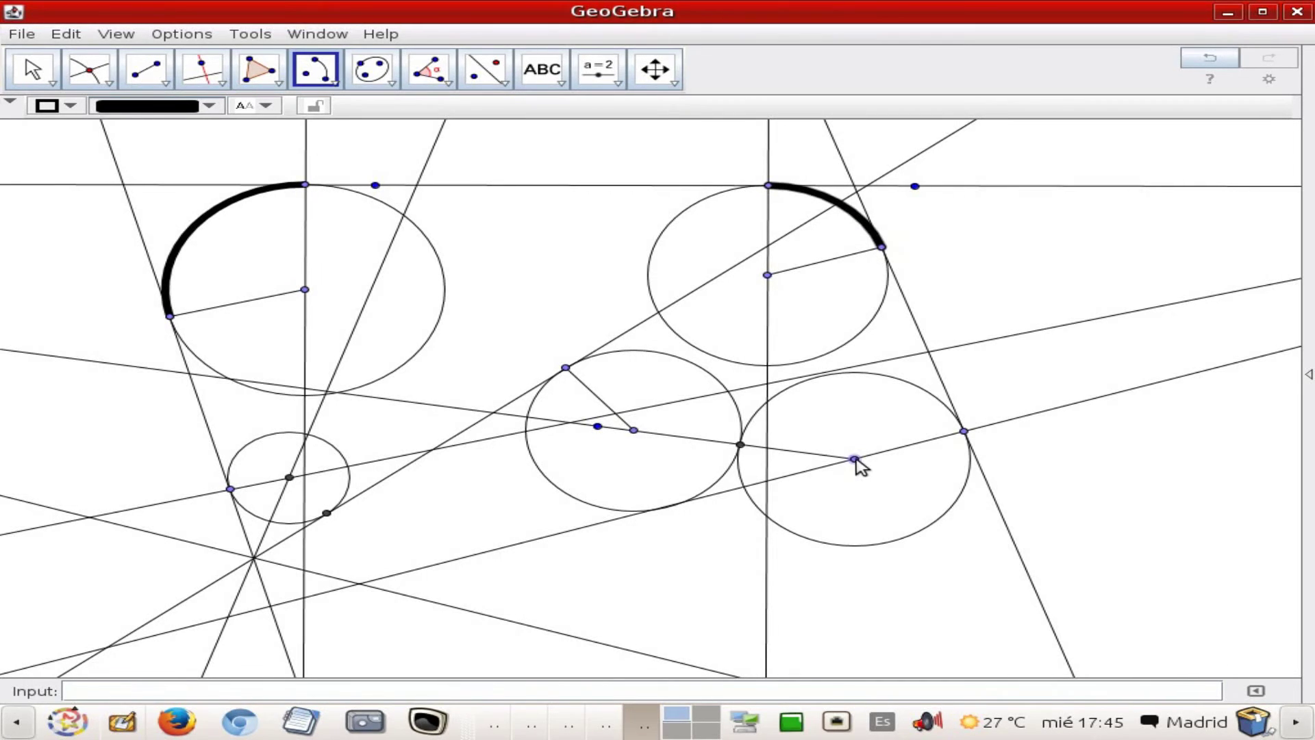
pyautogui.click(740, 444)
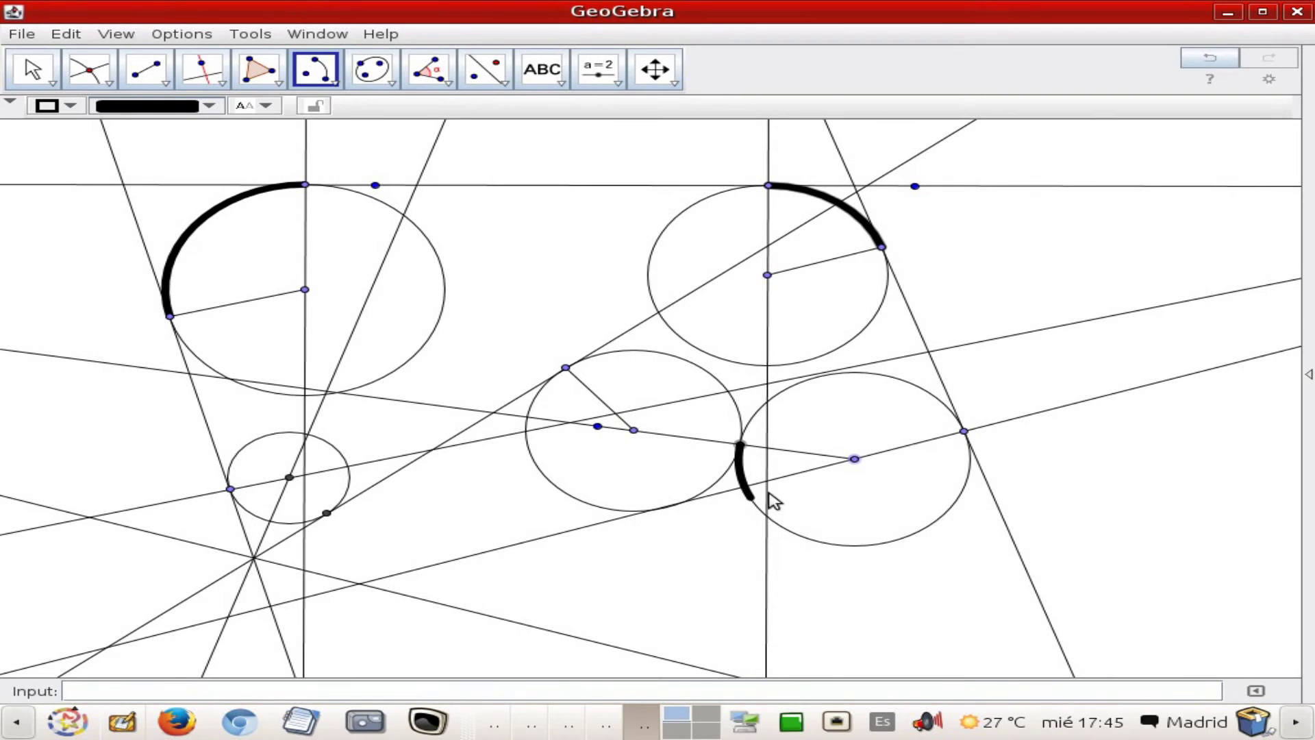
pyautogui.click(962, 431)
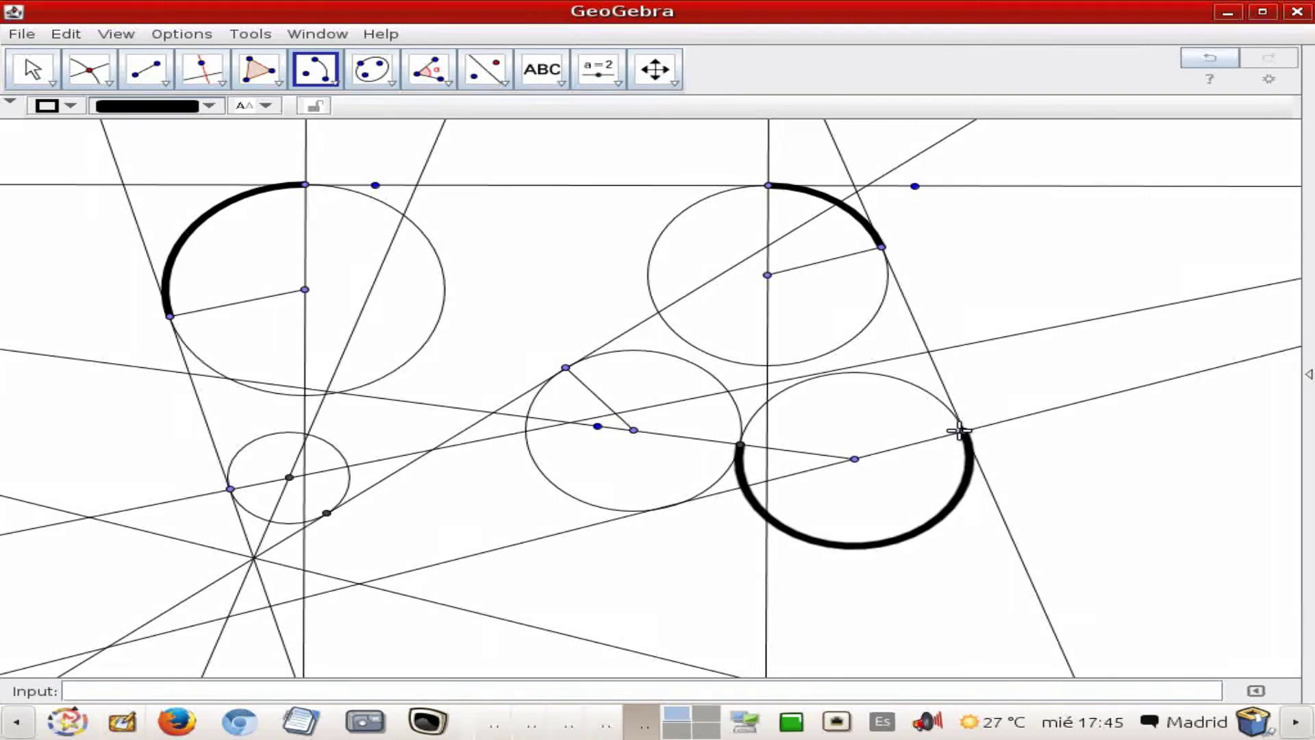
pyautogui.click(634, 431)
pyautogui.click(741, 446)
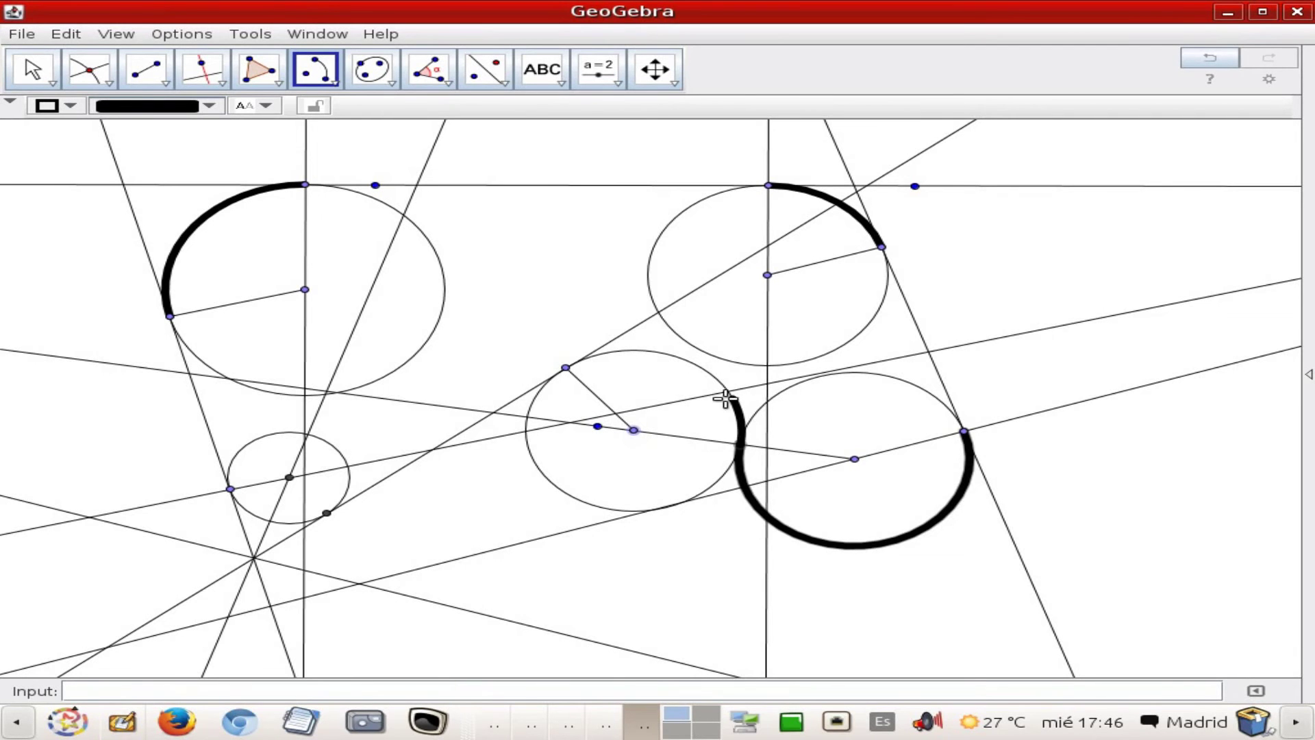
pyautogui.click(569, 365)
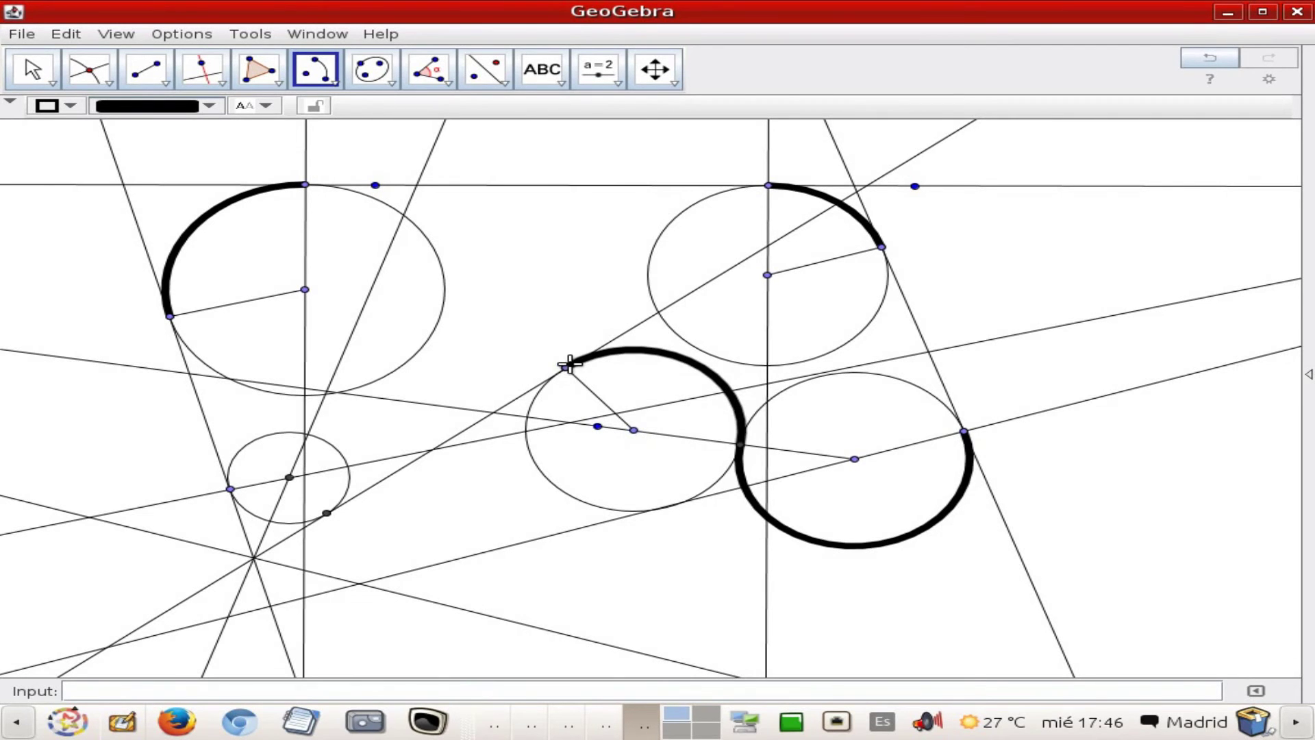
pyautogui.click(289, 478)
pyautogui.click(230, 489)
pyautogui.click(326, 513)
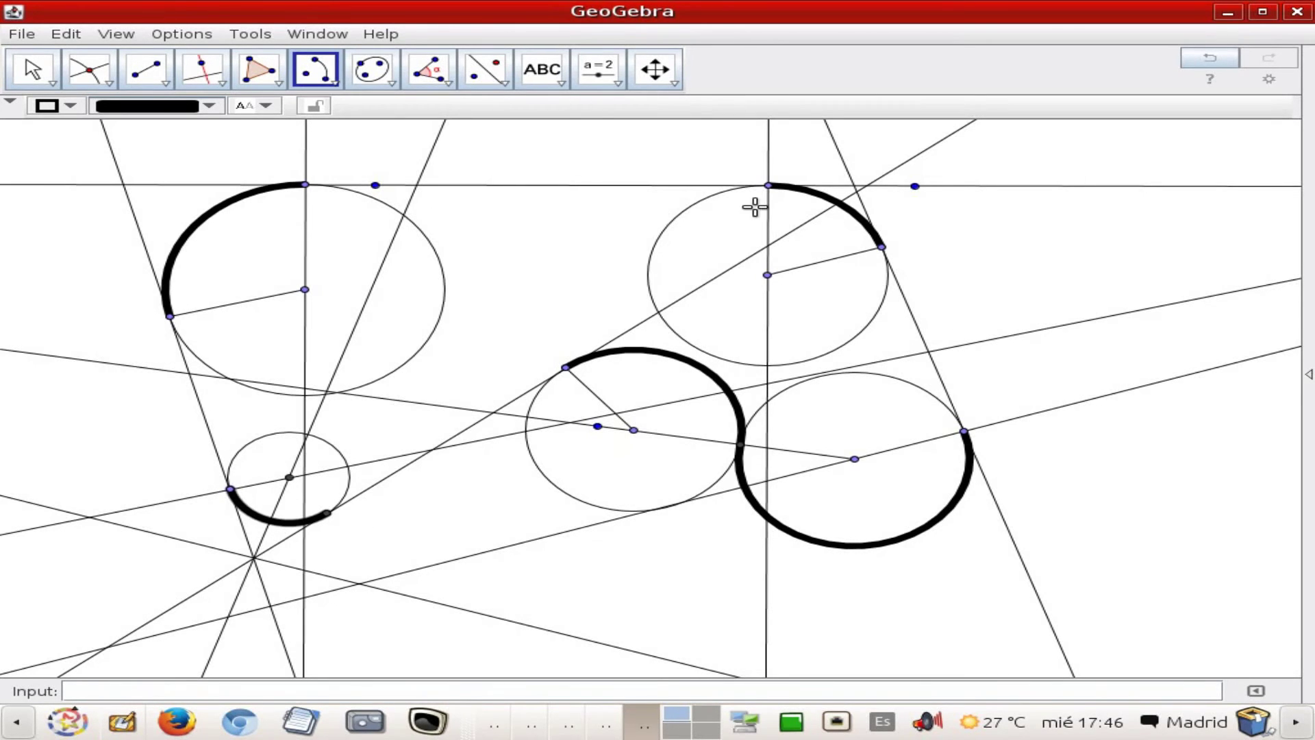
# - Draw four maximum-thickness segments: top straight, right straight, diagonal, and the closing left straight
pyautogui.click(152, 76)
pyautogui.click(123, 107)
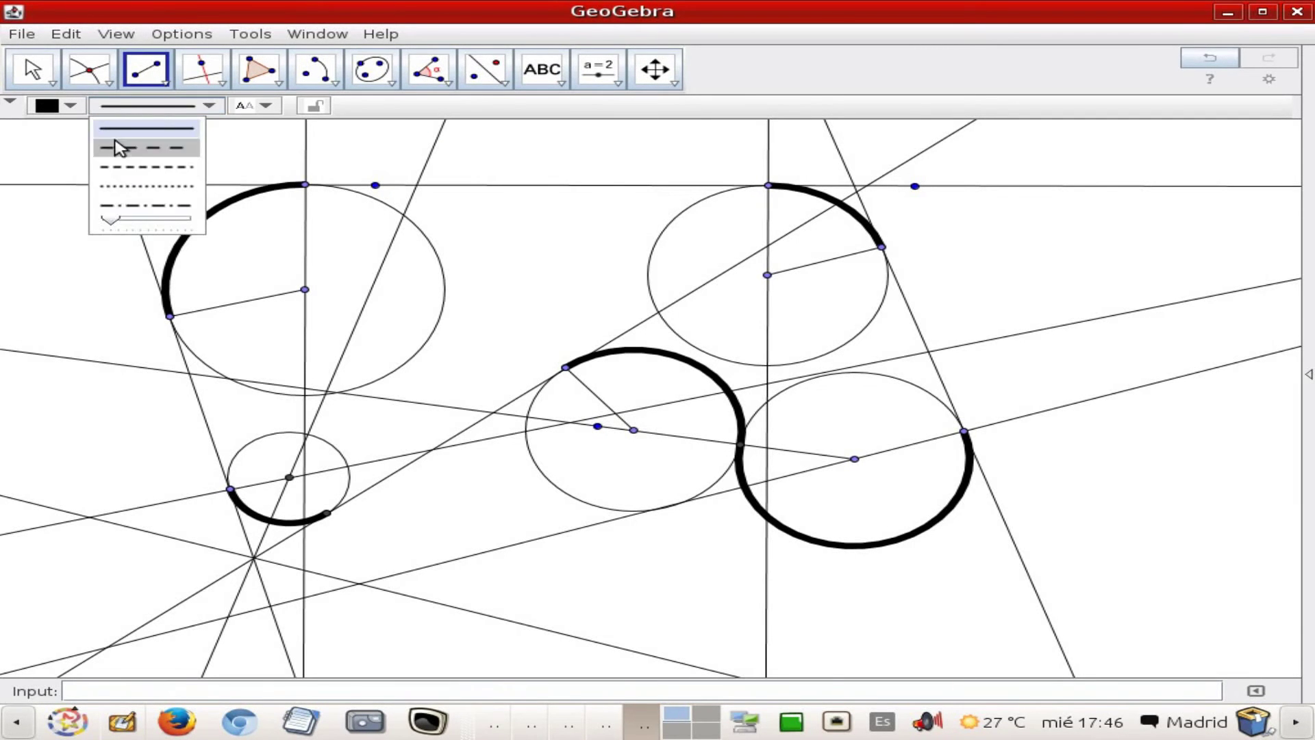
pyautogui.moveTo(117, 223); pyautogui.dragTo(206, 222)
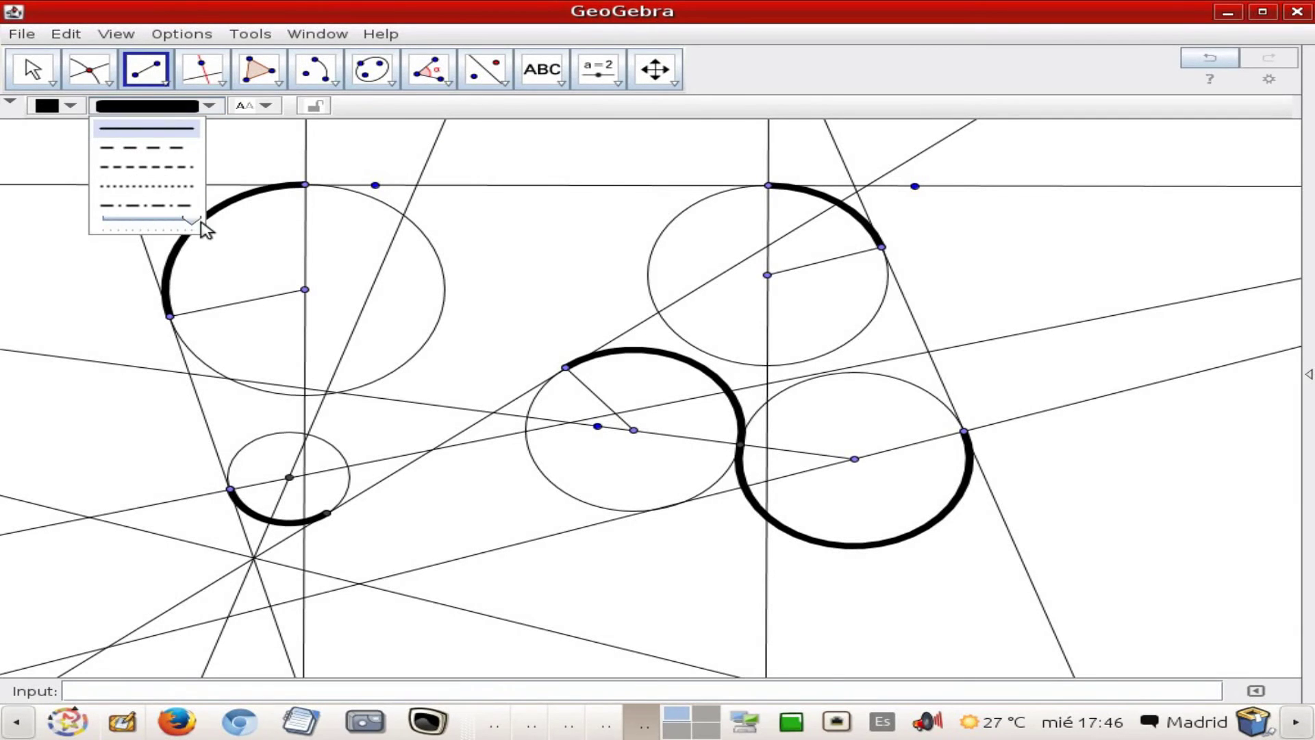
pyautogui.click(306, 185)
pyautogui.click(768, 185)
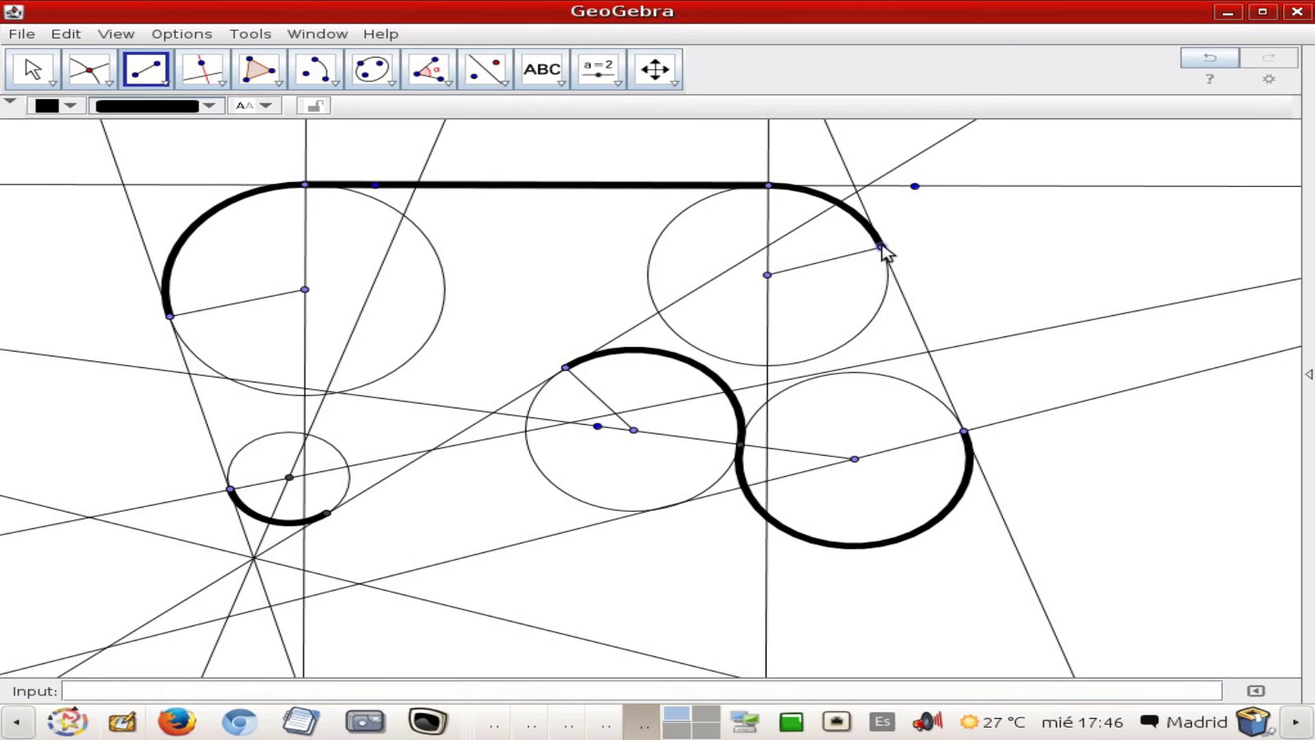
pyautogui.click(882, 247)
pyautogui.click(964, 432)
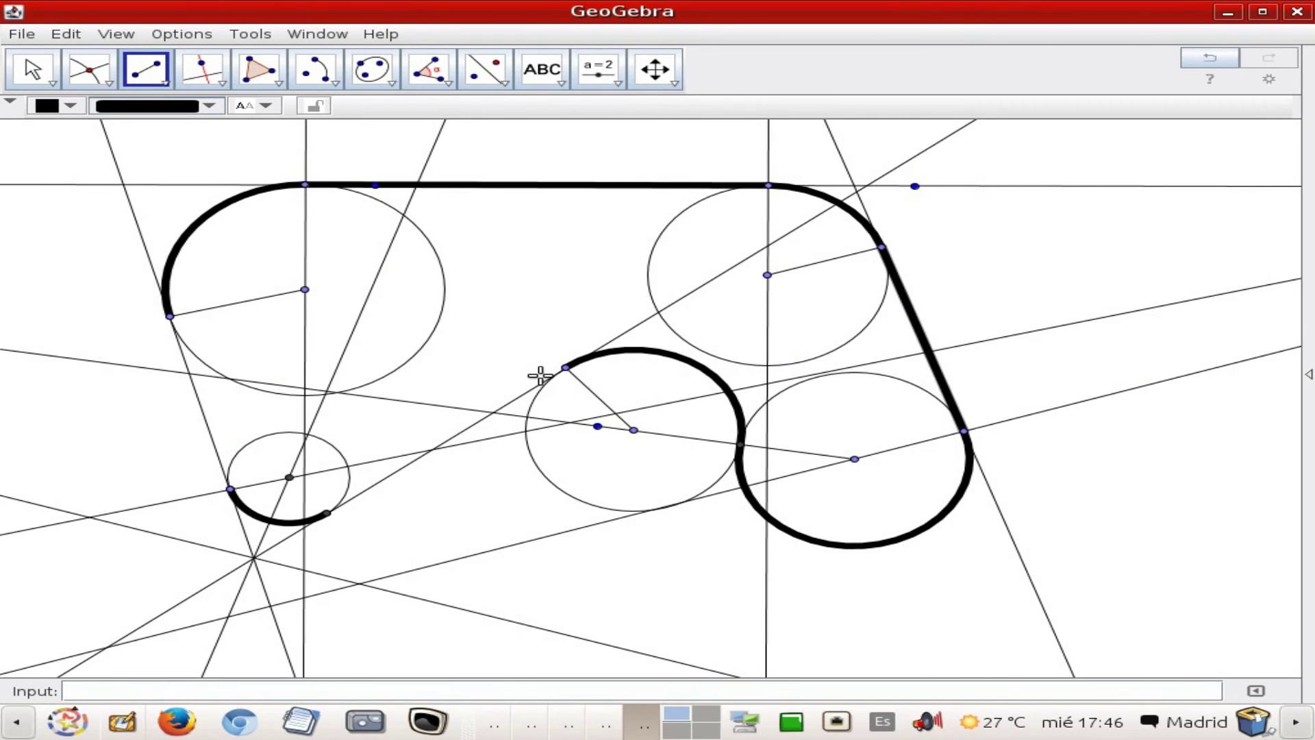
pyautogui.click(566, 368)
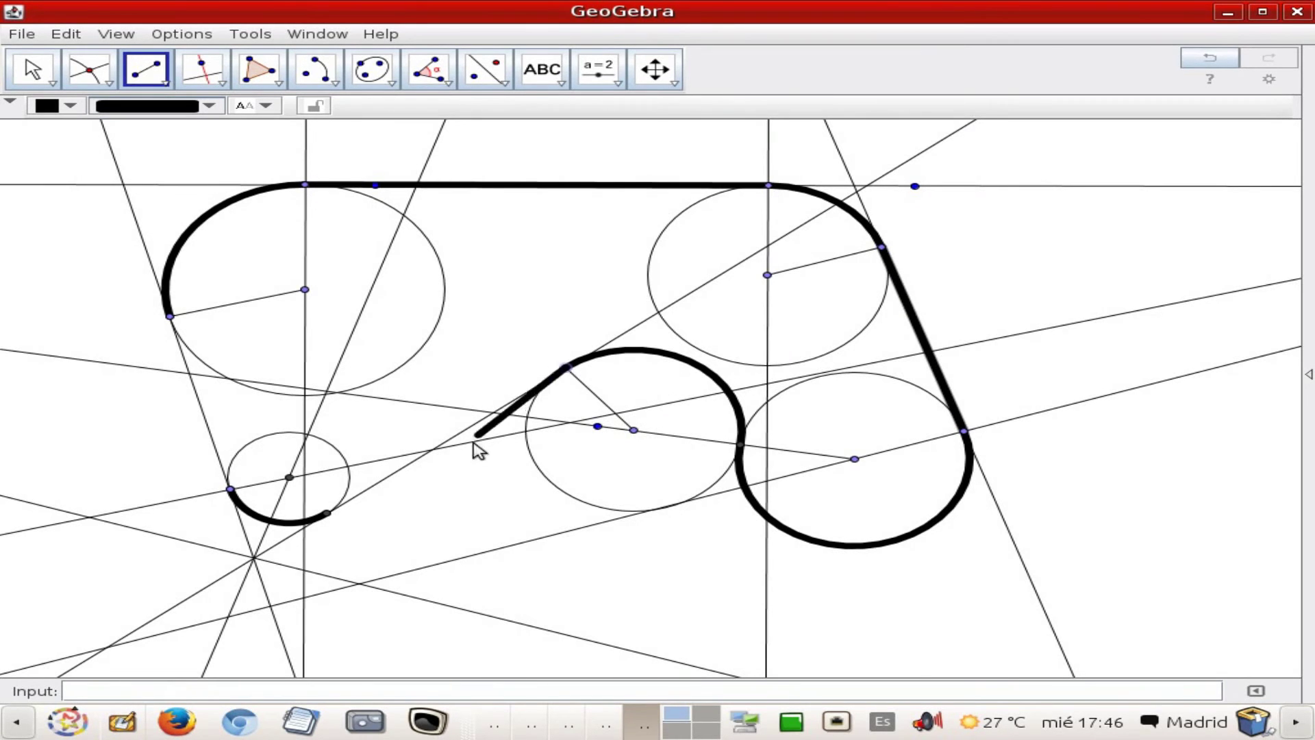
pyautogui.click(329, 512)
pyautogui.click(230, 488)
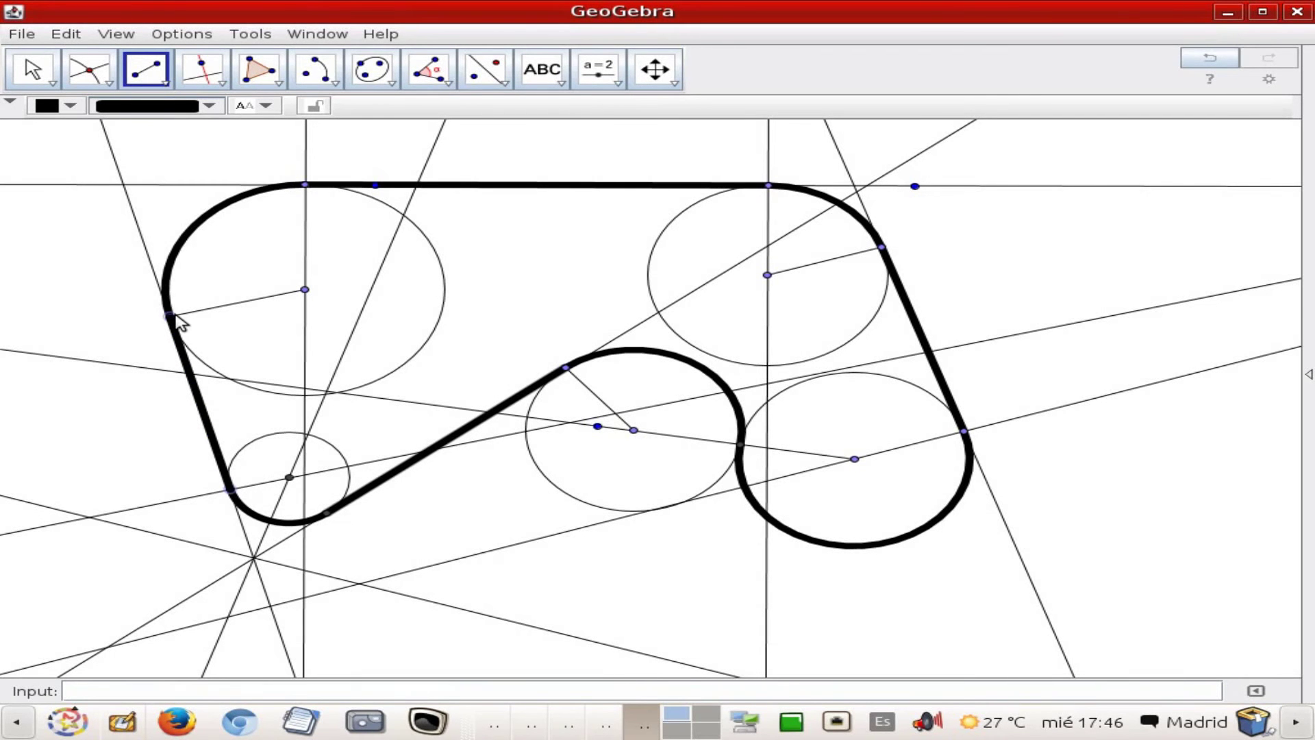
pyautogui.click(170, 318)
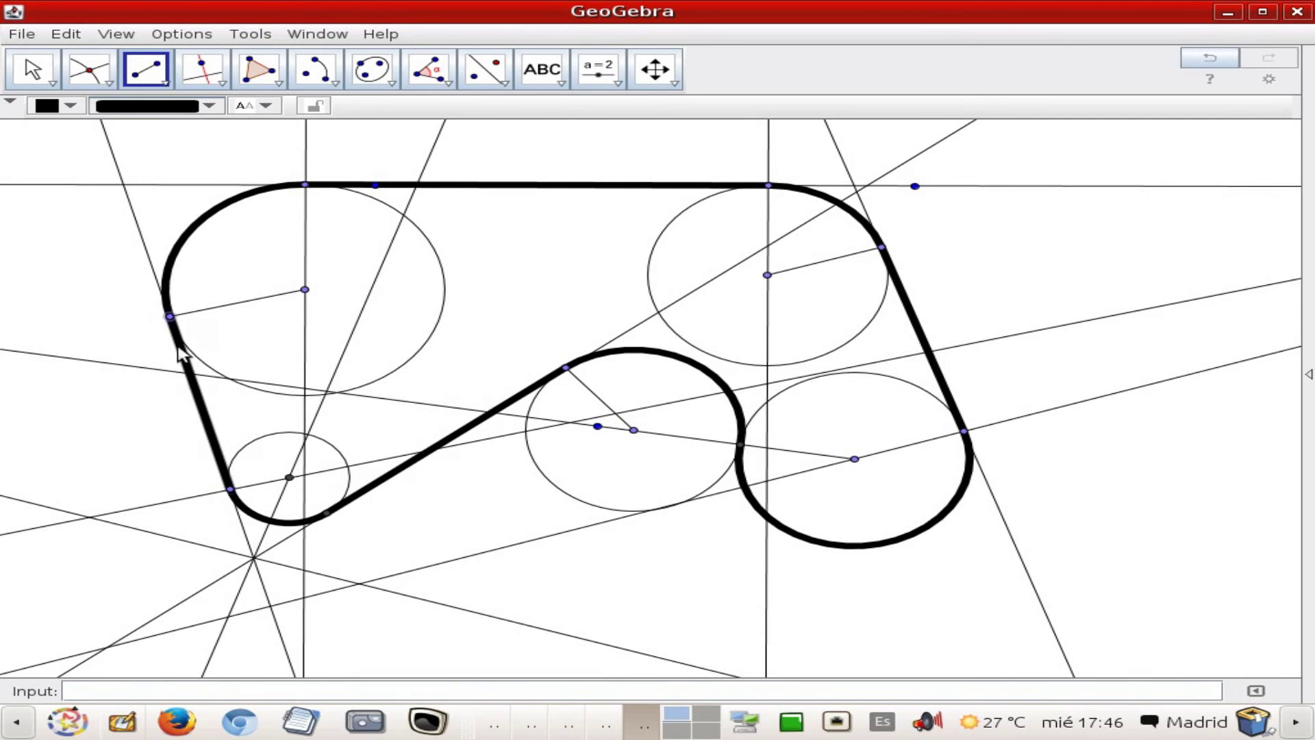
# - Export the drawing as a Scalable Vector Graphics (svg) picture named circuit1 in racing tracks
pyautogui.click(25, 36)
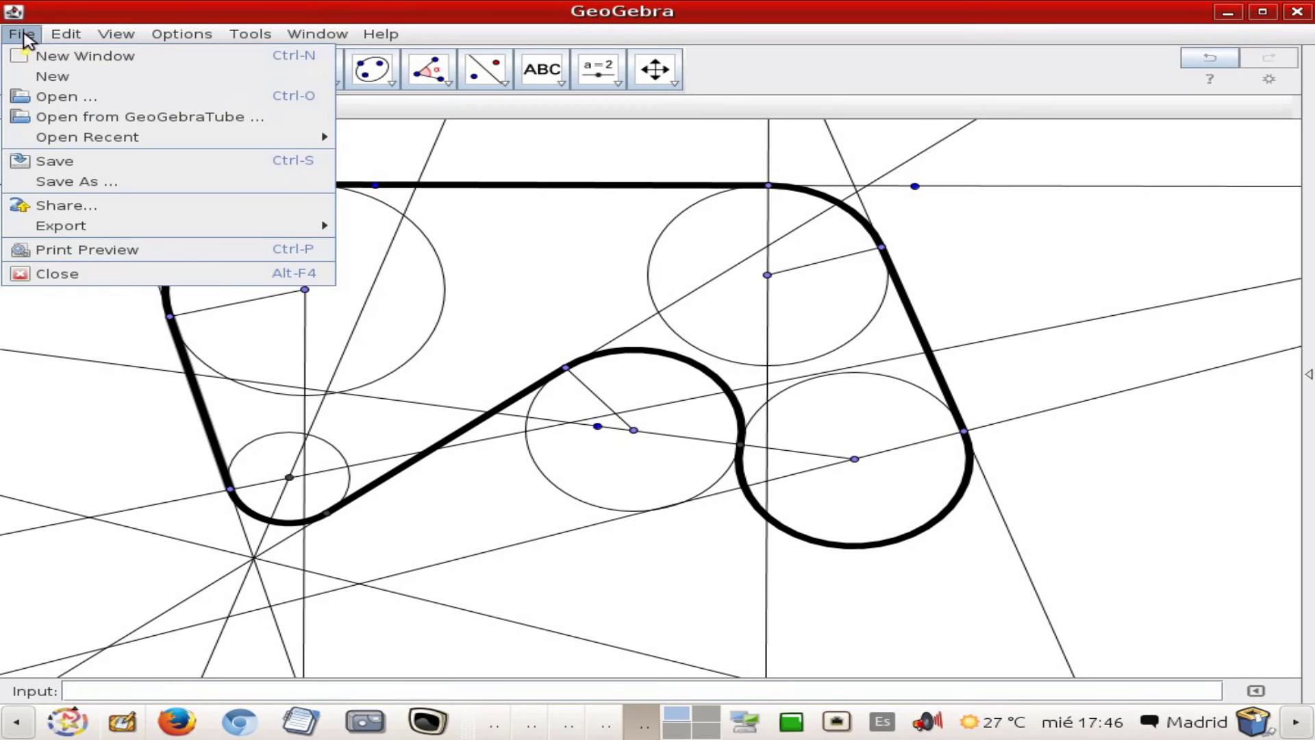
pyautogui.moveTo(81, 229)
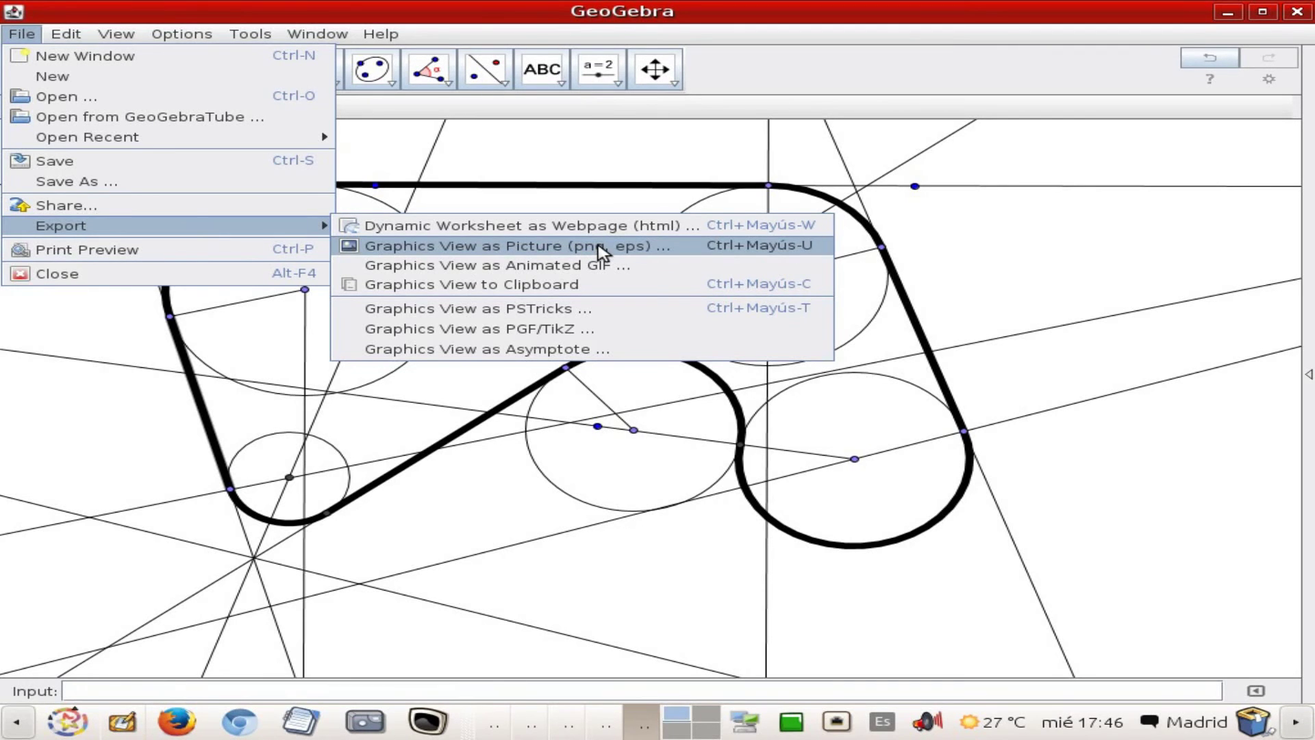
pyautogui.click(644, 252)
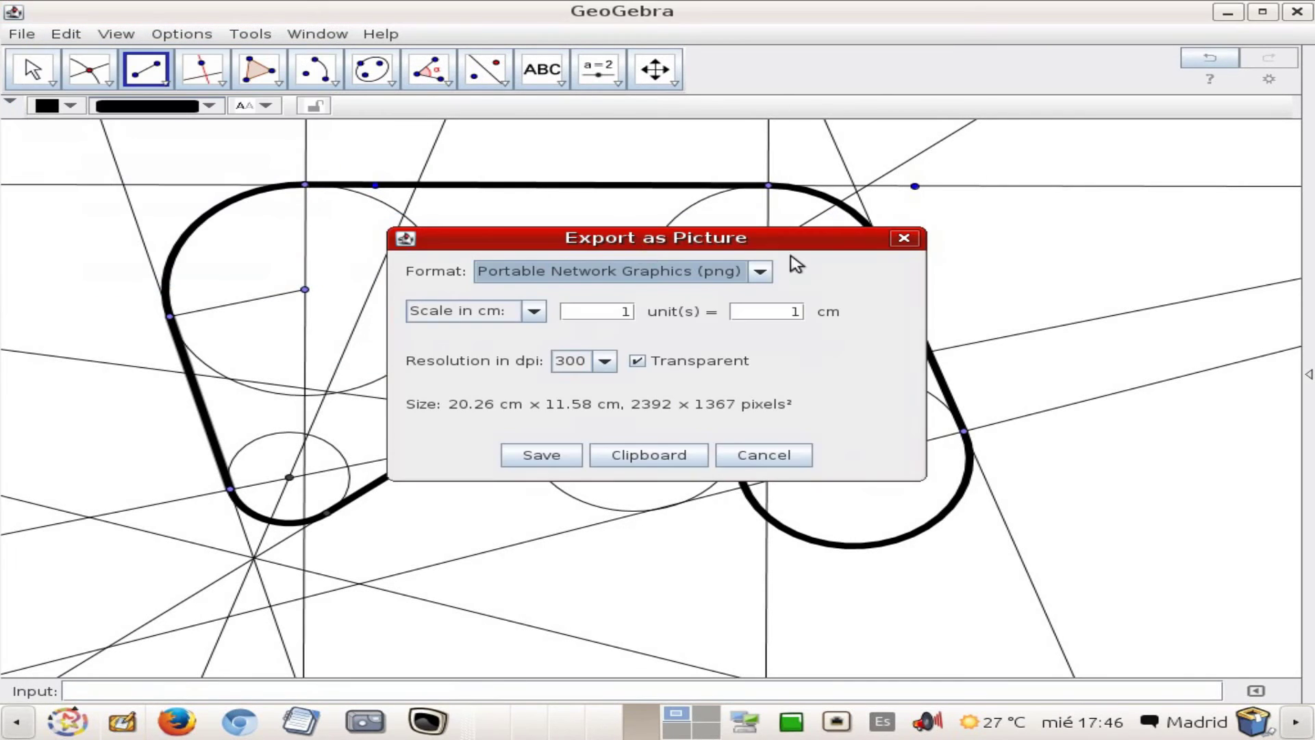
pyautogui.click(761, 273)
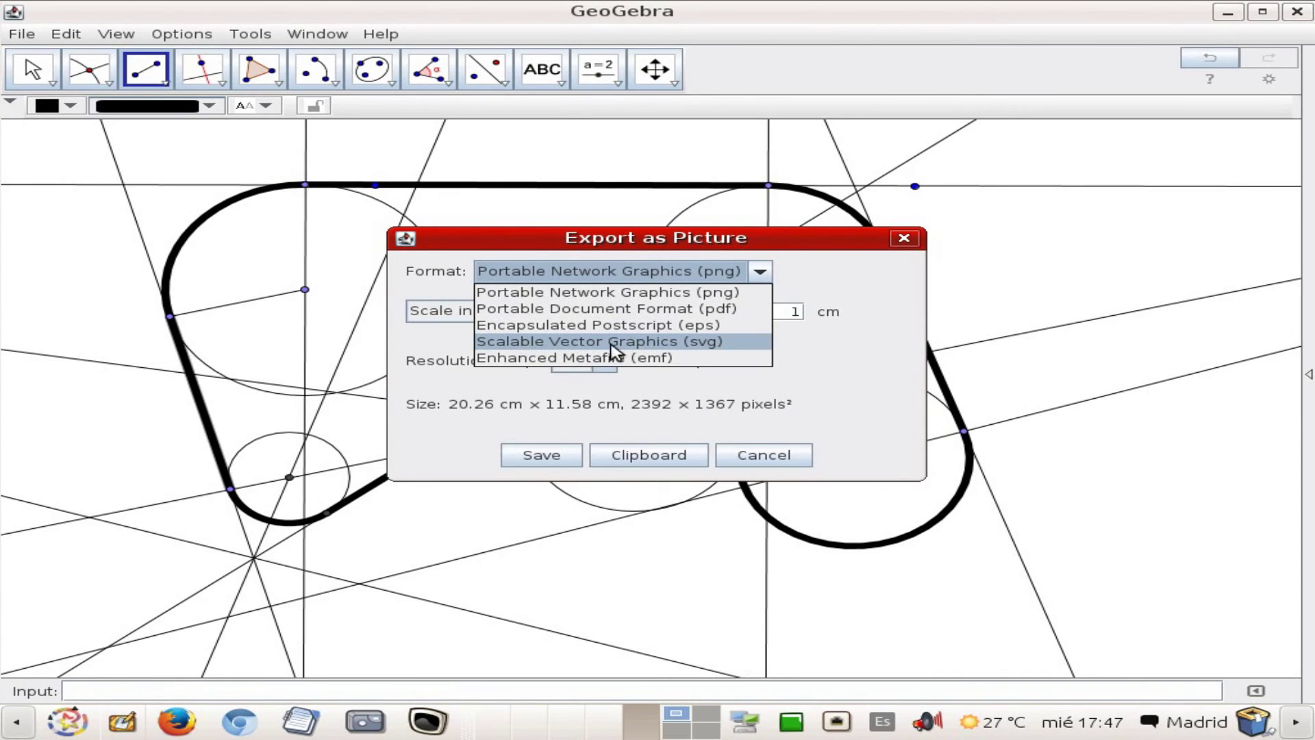
pyautogui.click(672, 343)
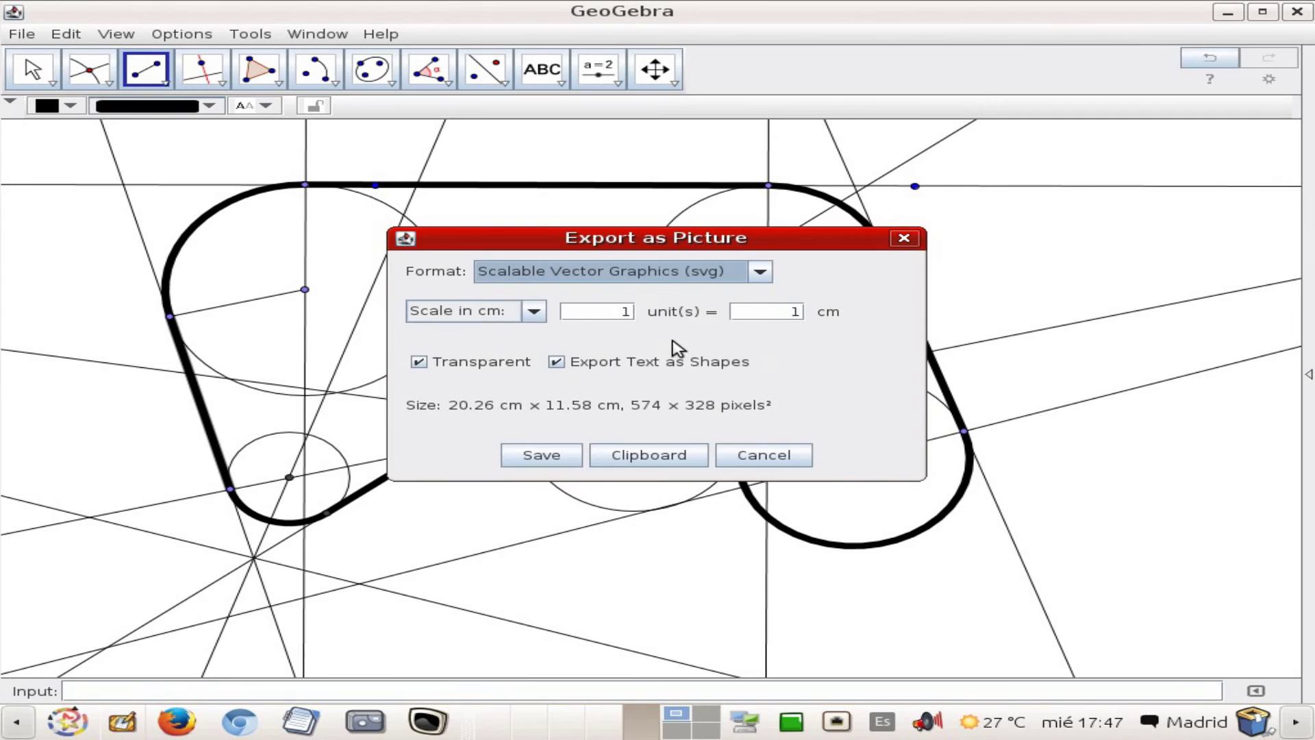
pyautogui.click(541, 455)
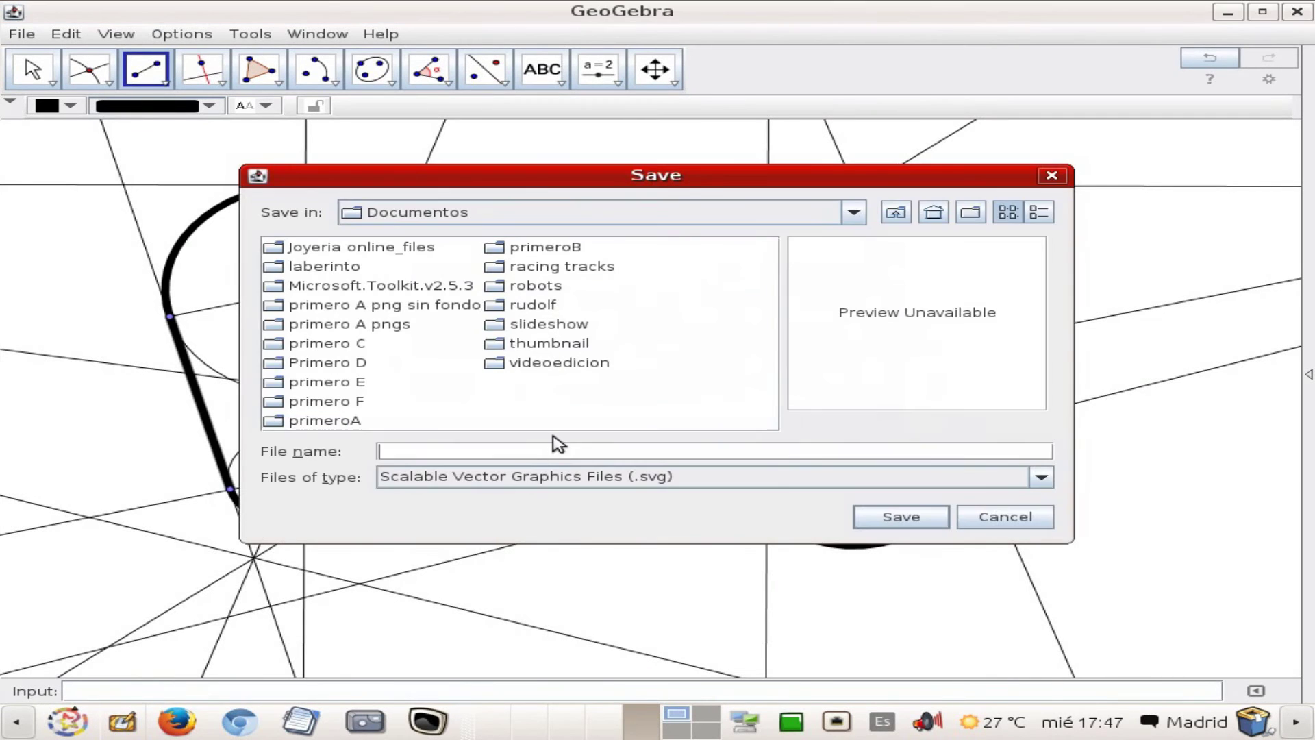
pyautogui.doubleClick(559, 266)
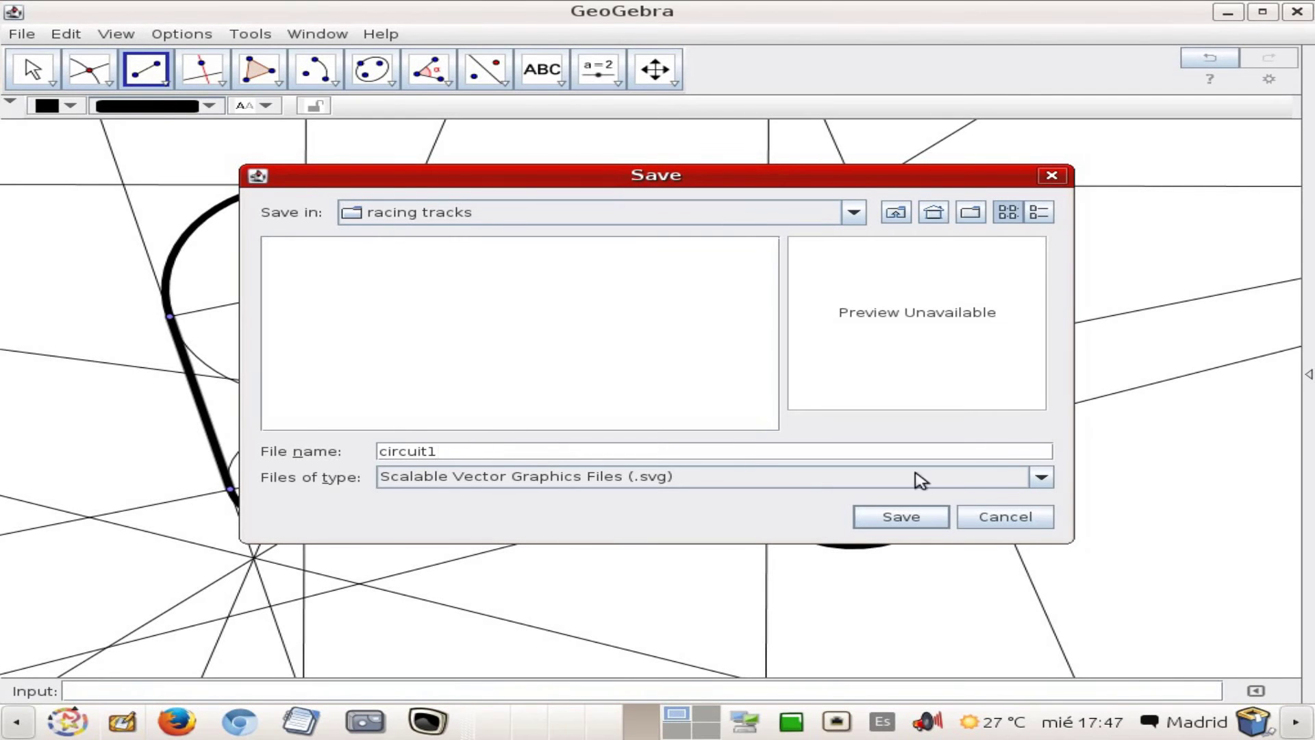
pyautogui.click(892, 516)
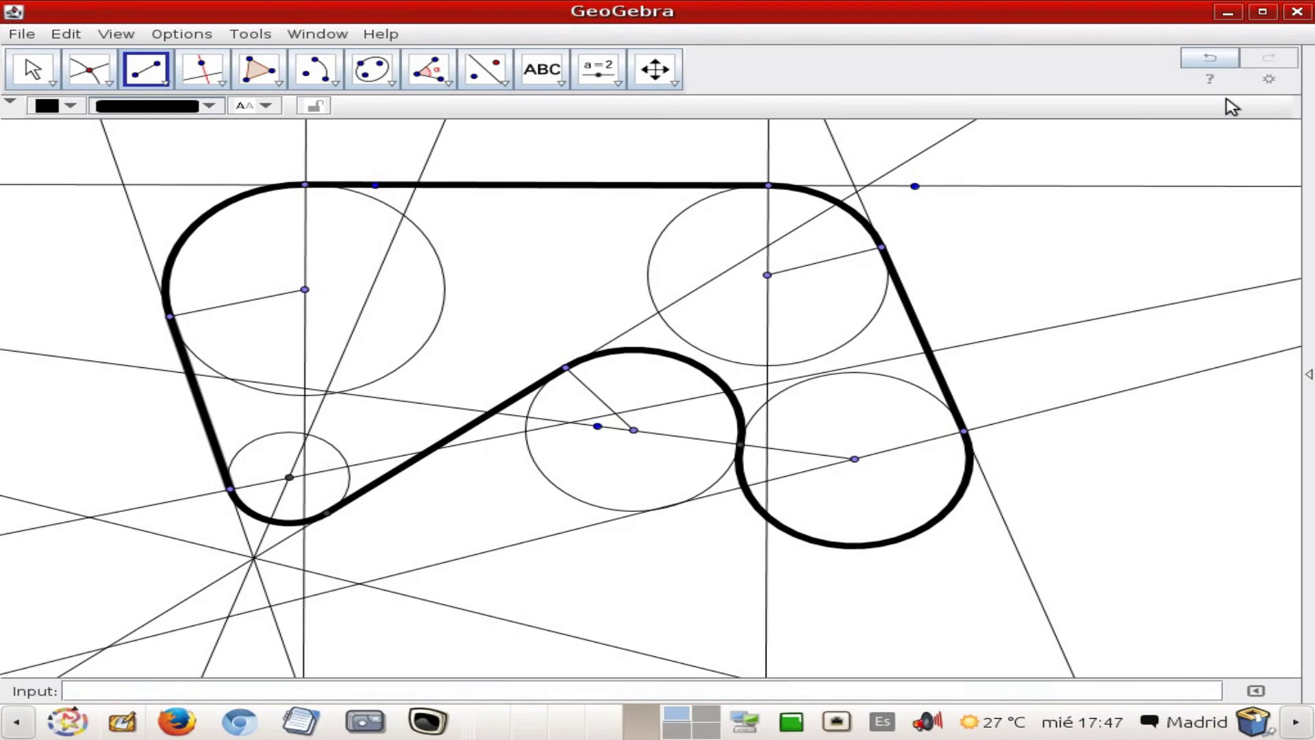
# - Minimize GeoGebra and launch Inkscape from Gráficos > Editor de gráficos vectoriales Inkscape
pyautogui.click(1227, 11)
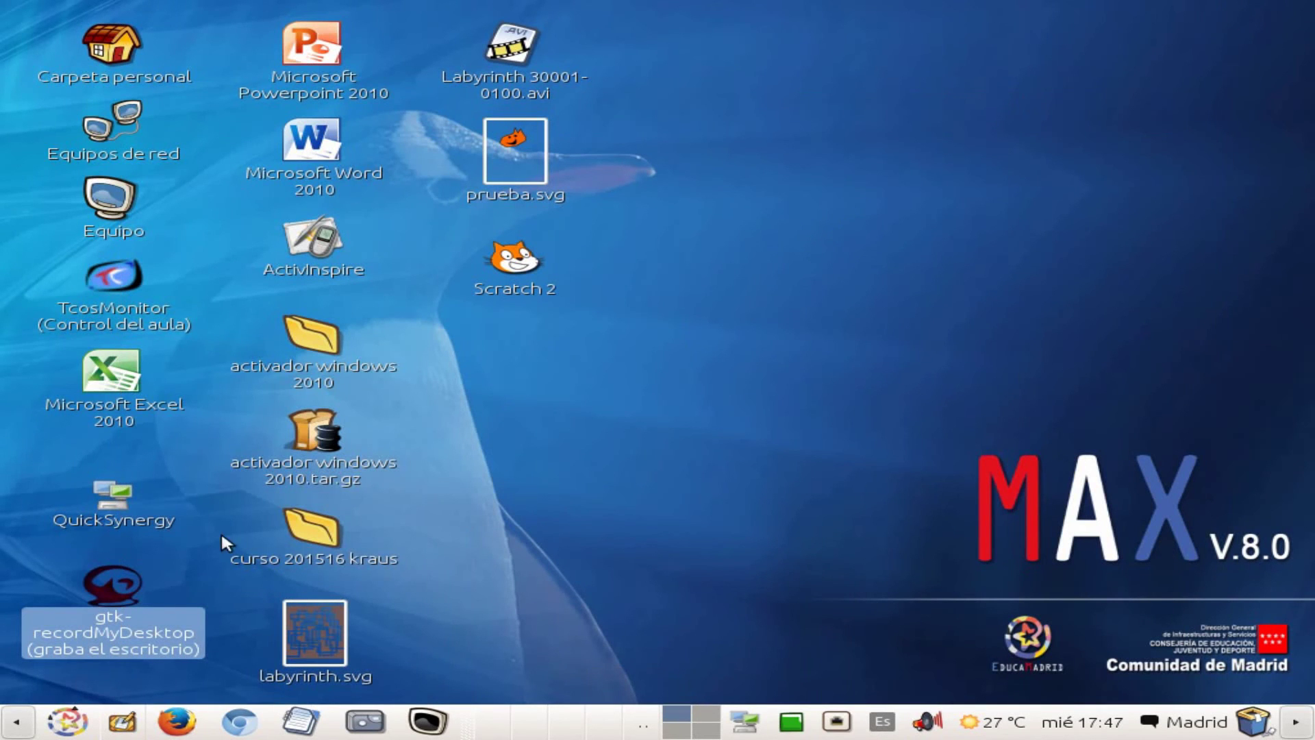
pyautogui.click(67, 721)
pyautogui.moveTo(136, 172)
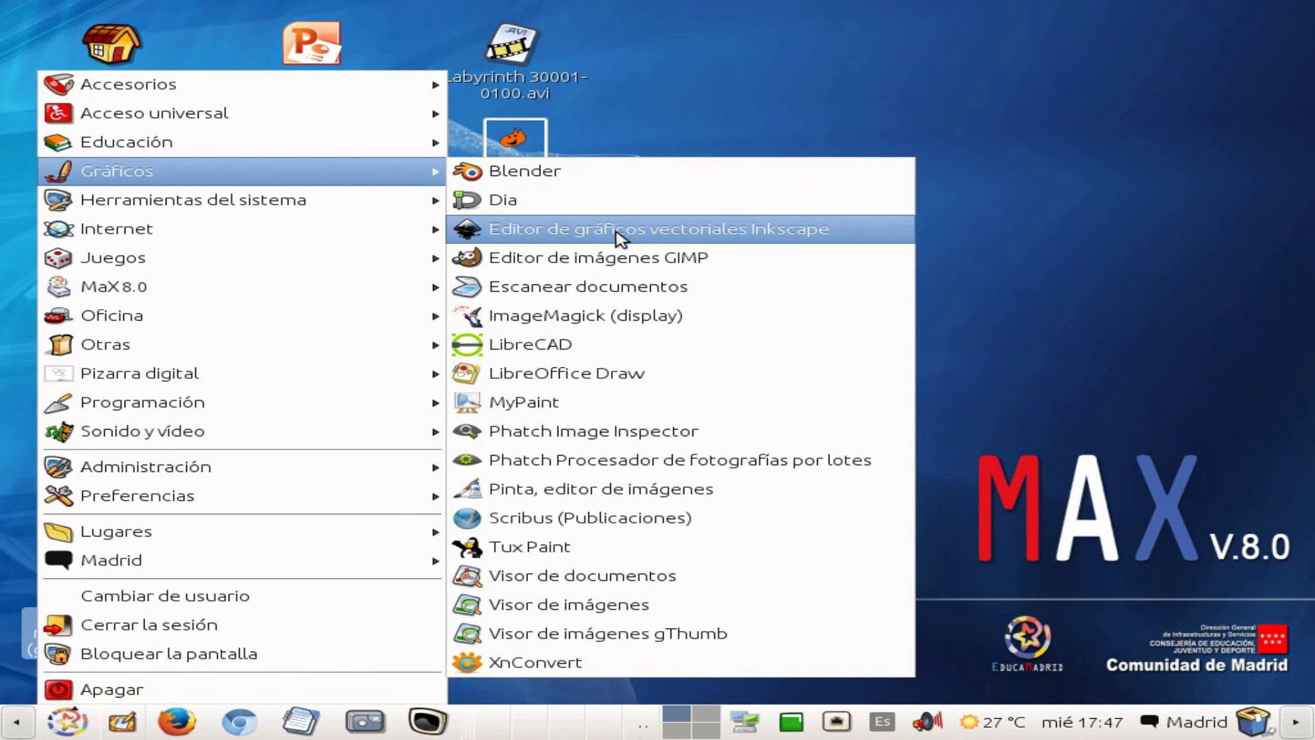
pyautogui.click(780, 233)
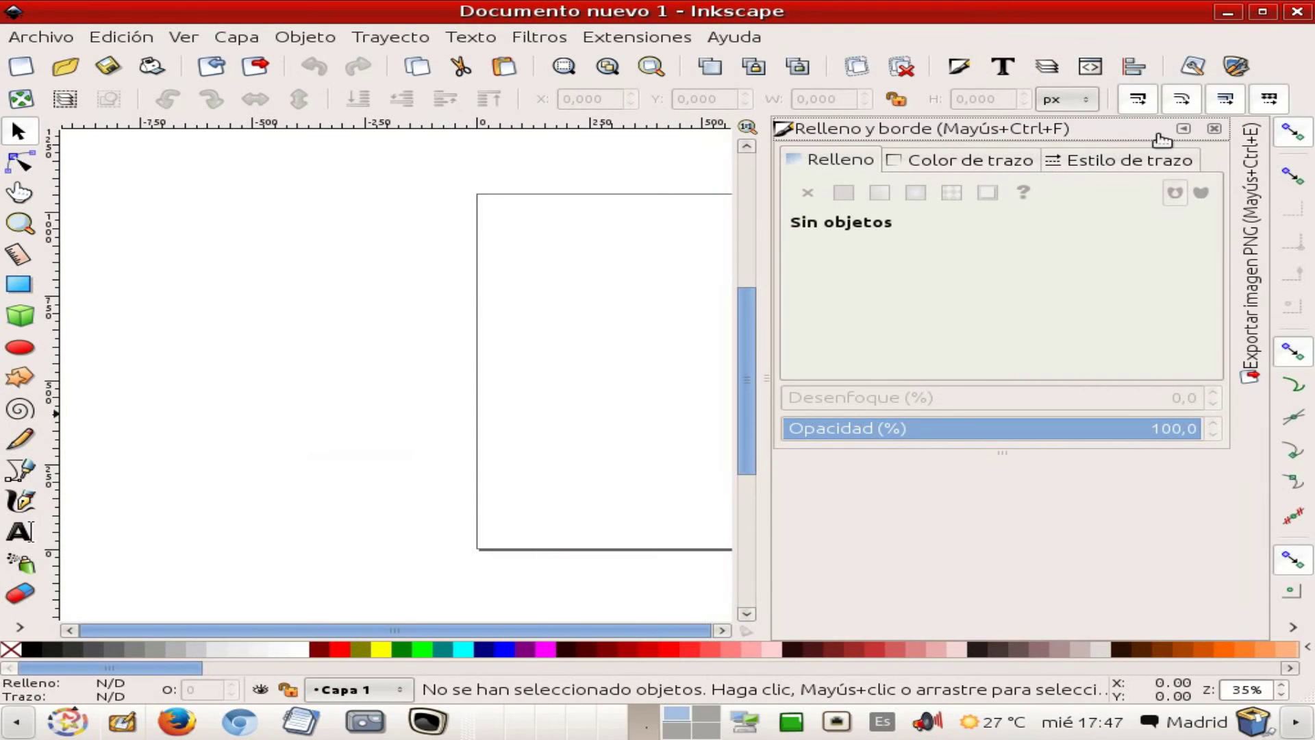
# - Hide the Fill and Stroke dock and open circuit1.svg from Documentos > racing tracks
pyautogui.click(1215, 129)
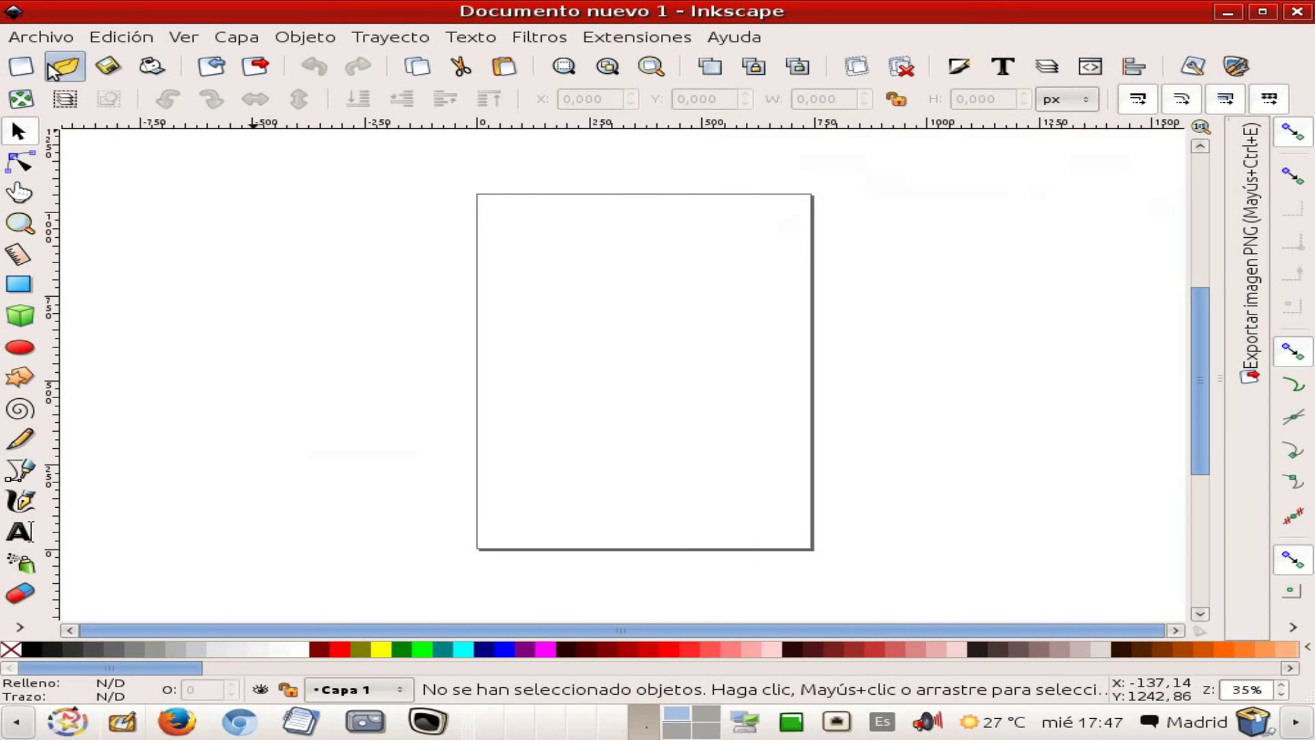
pyautogui.click(85, 71)
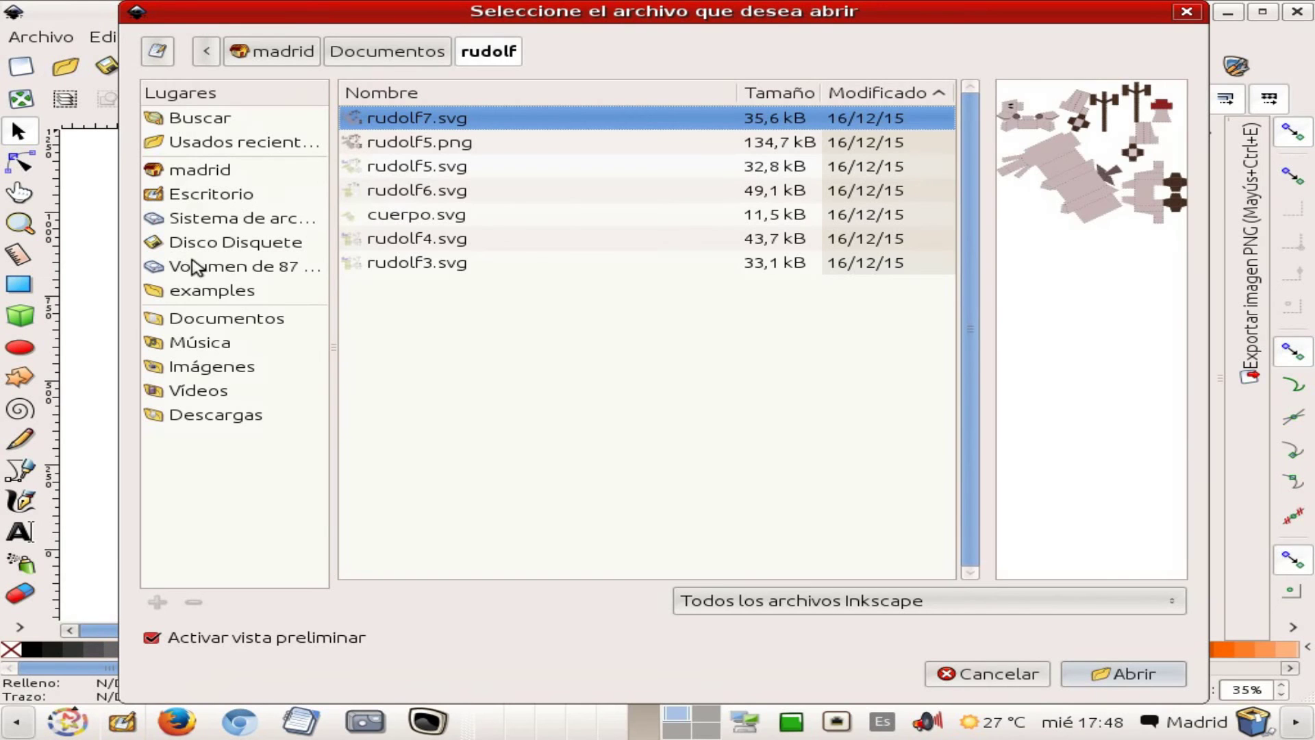
pyautogui.click(195, 322)
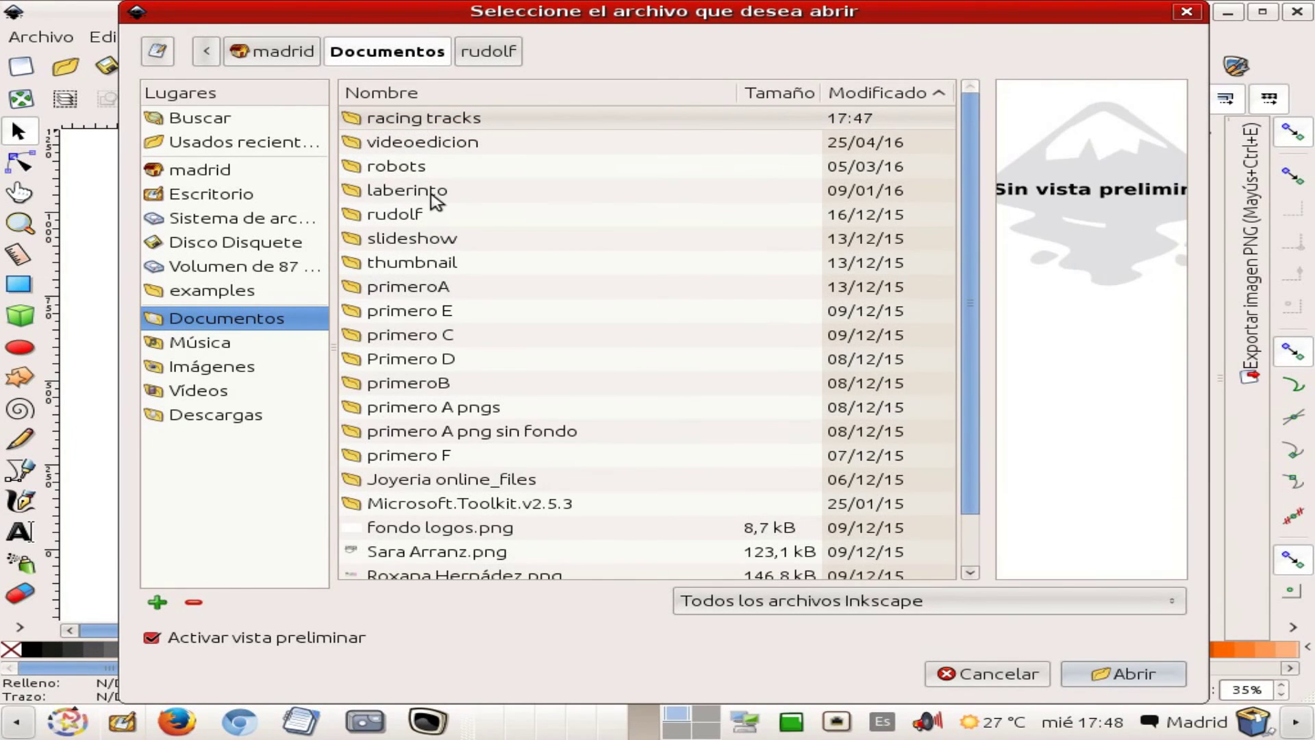
pyautogui.doubleClick(419, 120)
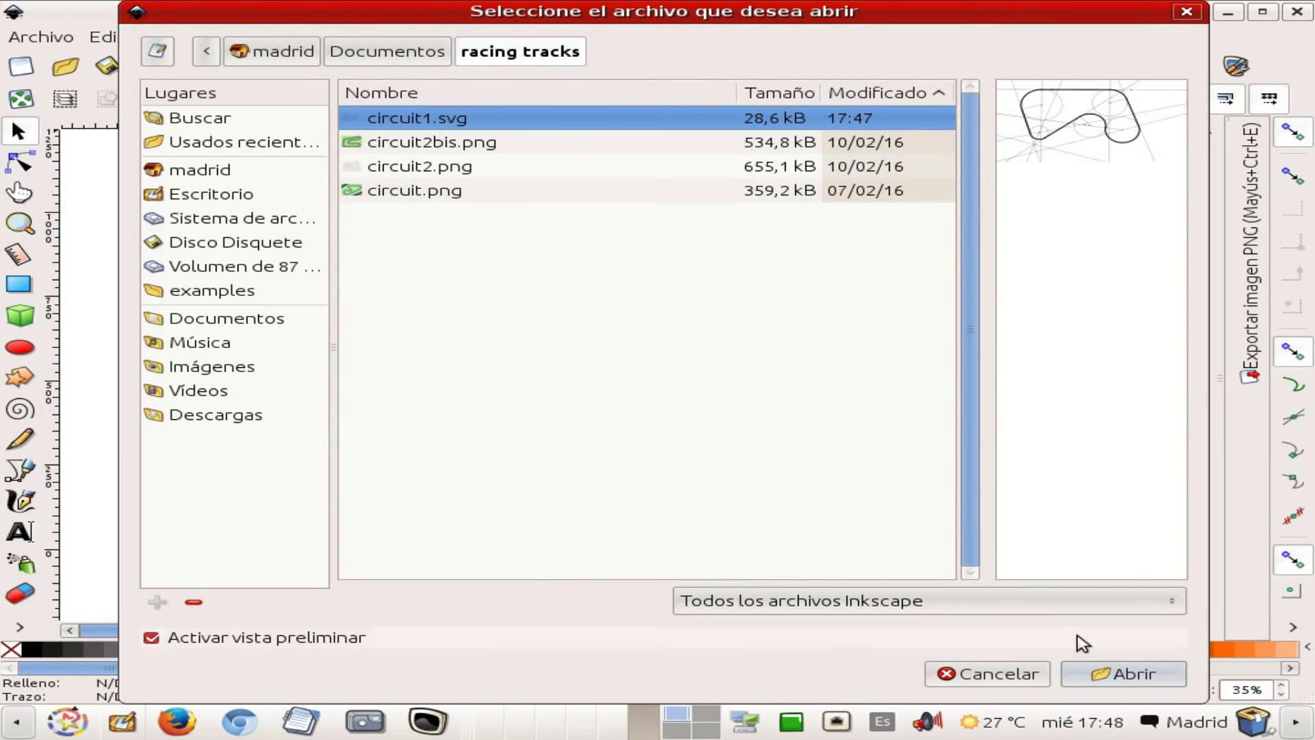
pyautogui.click(1110, 670)
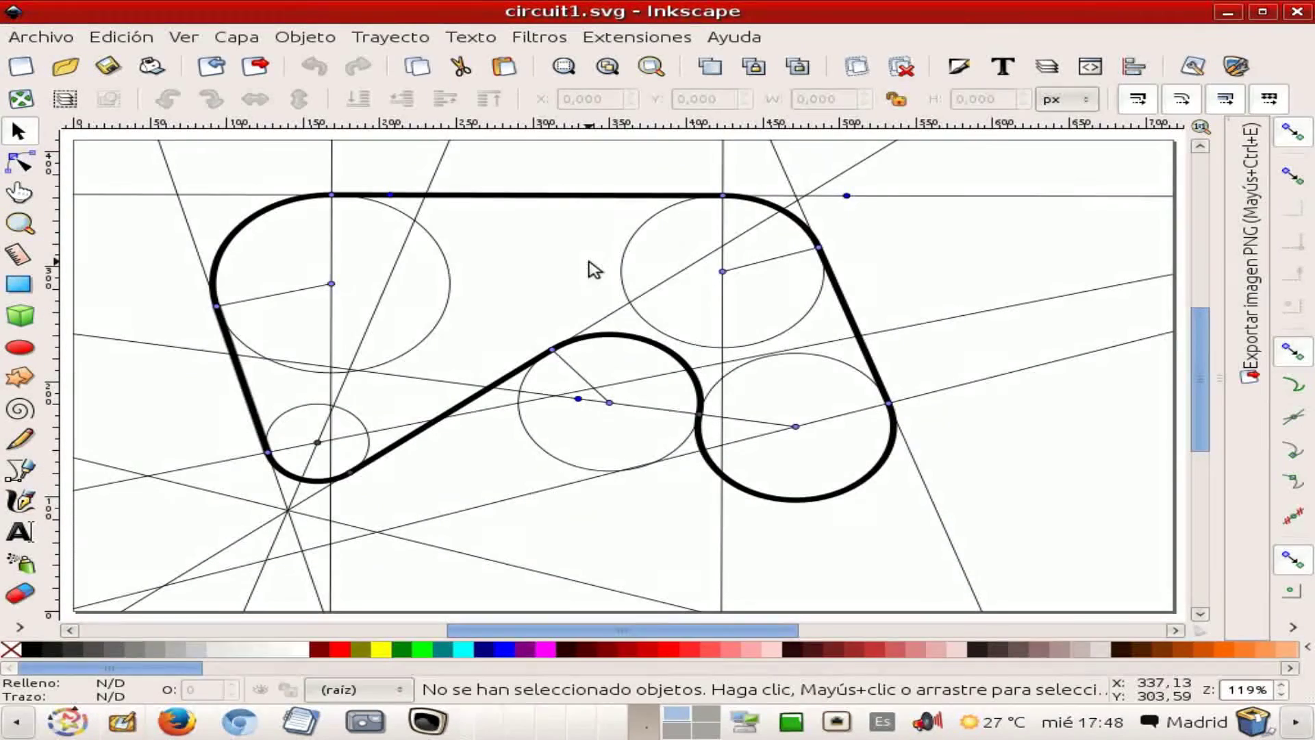
# - Select the imported drawing and ungroup it repeatedly into individual paths
pyautogui.click(614, 199)
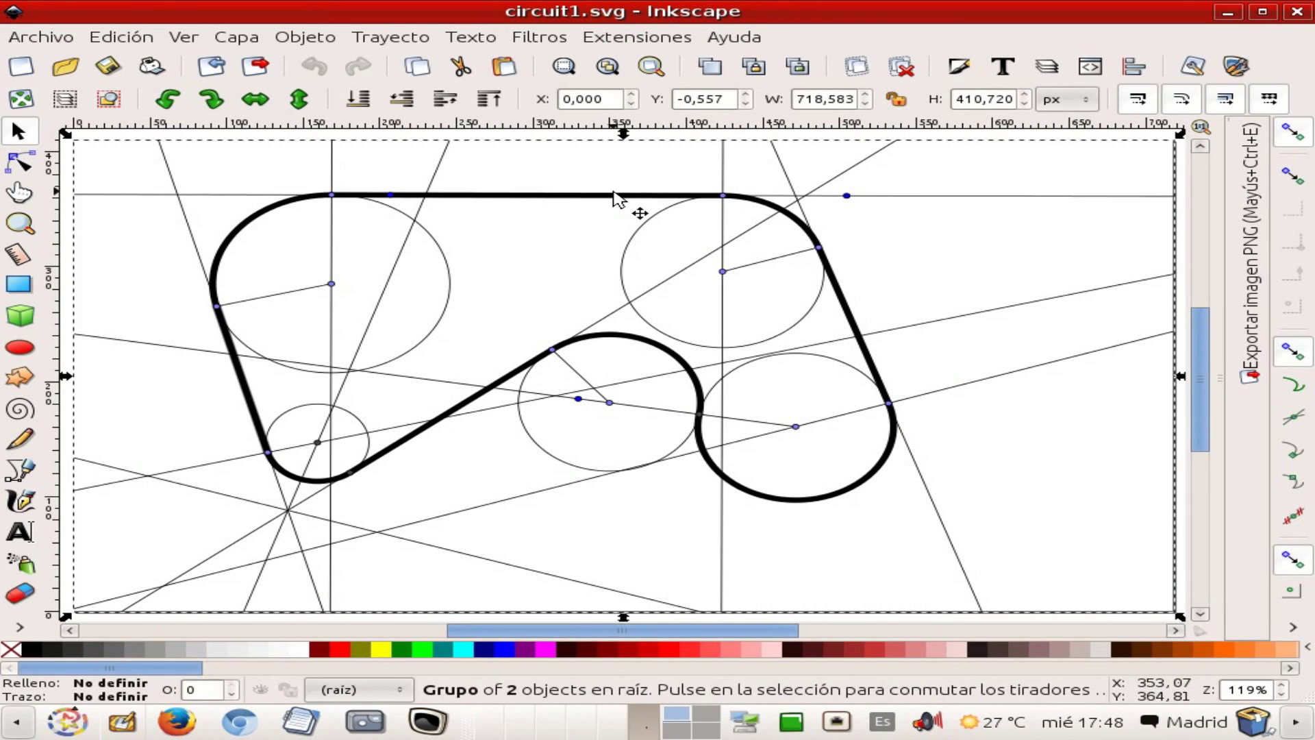
pyautogui.click(901, 67)
pyautogui.click(901, 67)
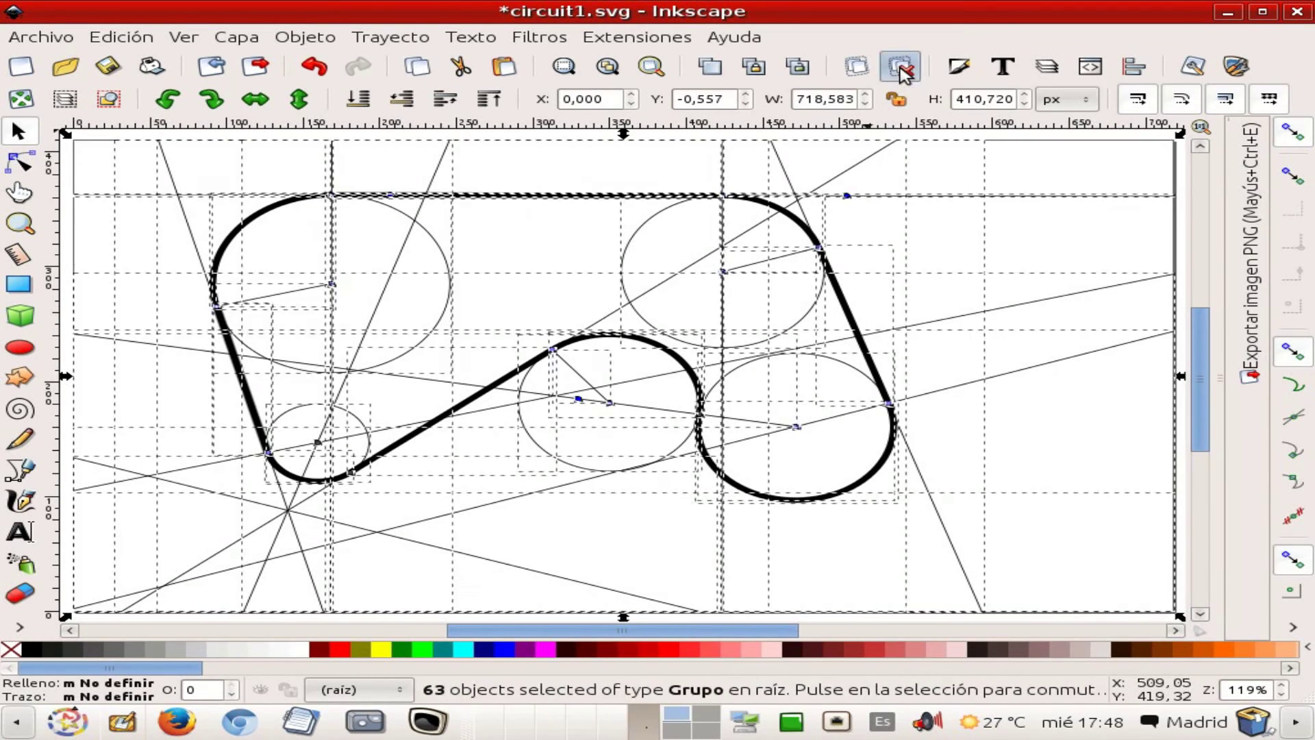
pyautogui.click(900, 67)
pyautogui.click(1048, 187)
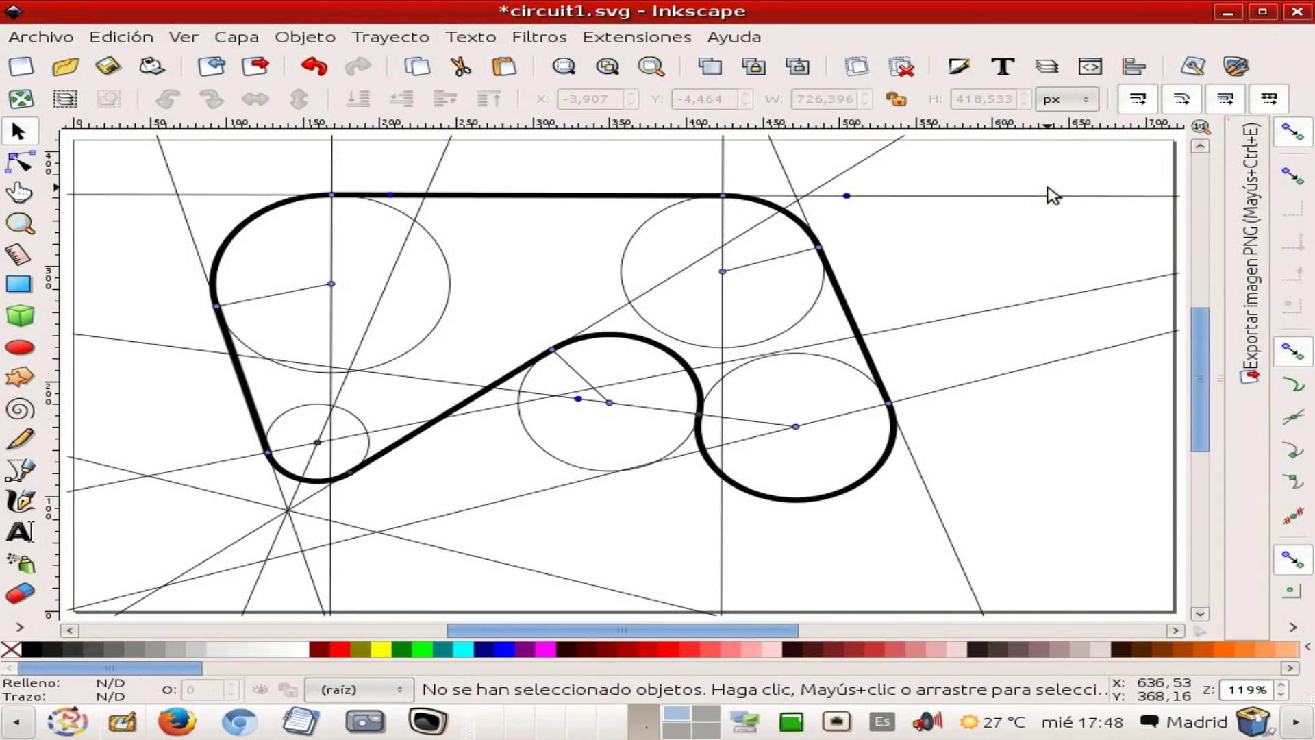
pyautogui.keyDown('ctrl'); pyautogui.scroll(-1, 857, 257); pyautogui.keyUp('ctrl')
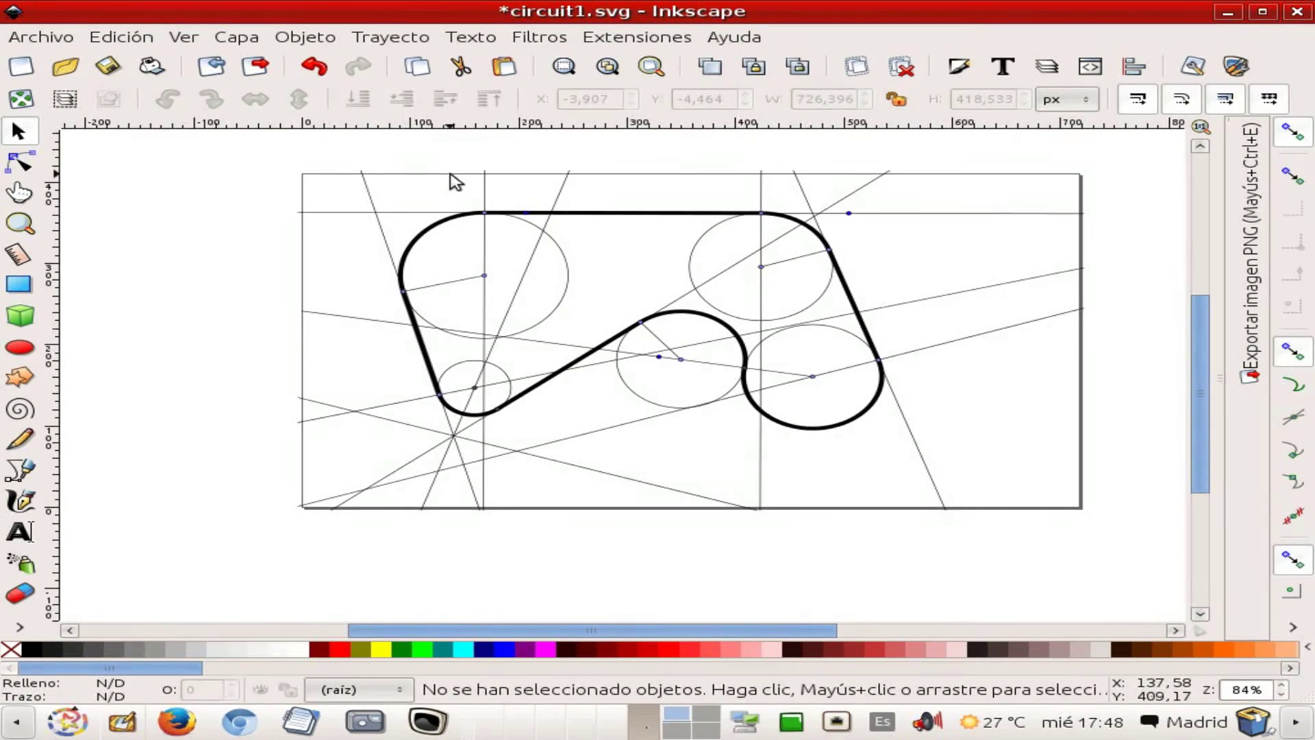
# - Delete the construction lines: horizontal, steep, sloping, ascending, descending, diagonal and vertical ones
pyautogui.click(329, 213)
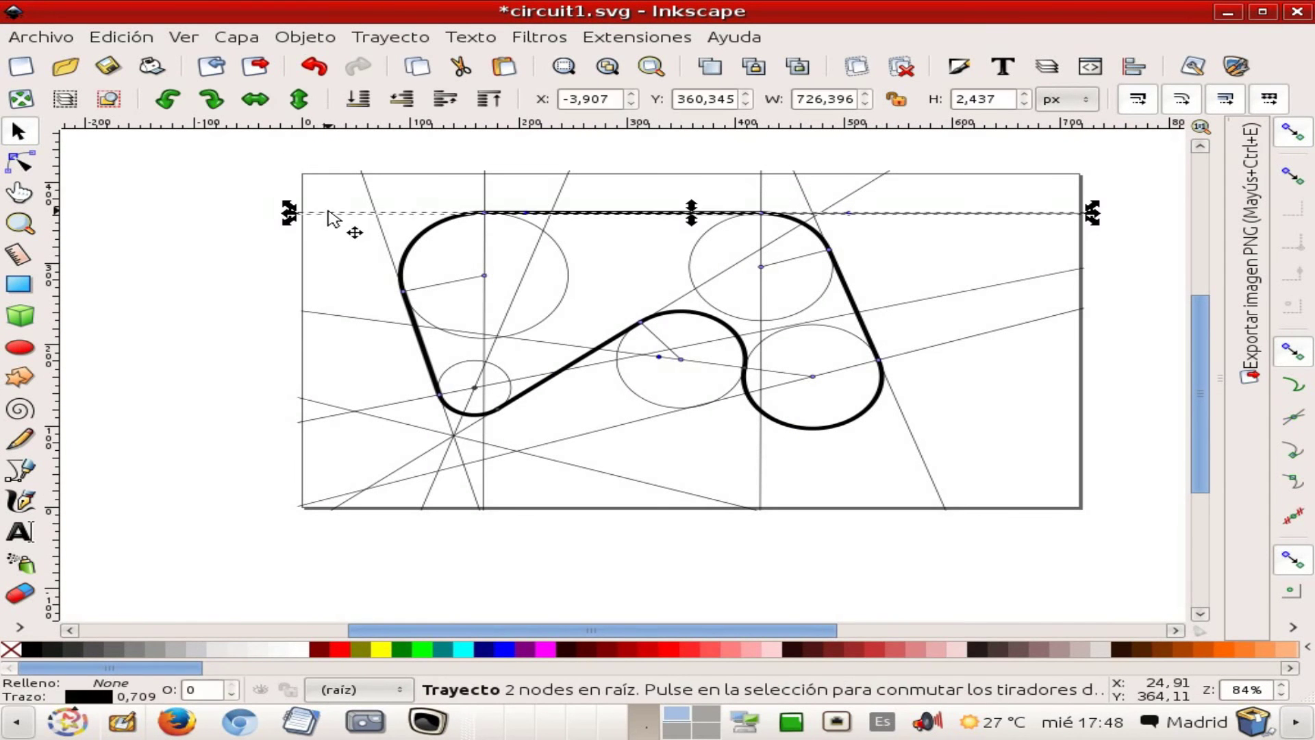
pyautogui.press('Delete')
pyautogui.click(373, 205)
pyautogui.press('Delete')
pyautogui.click(358, 320)
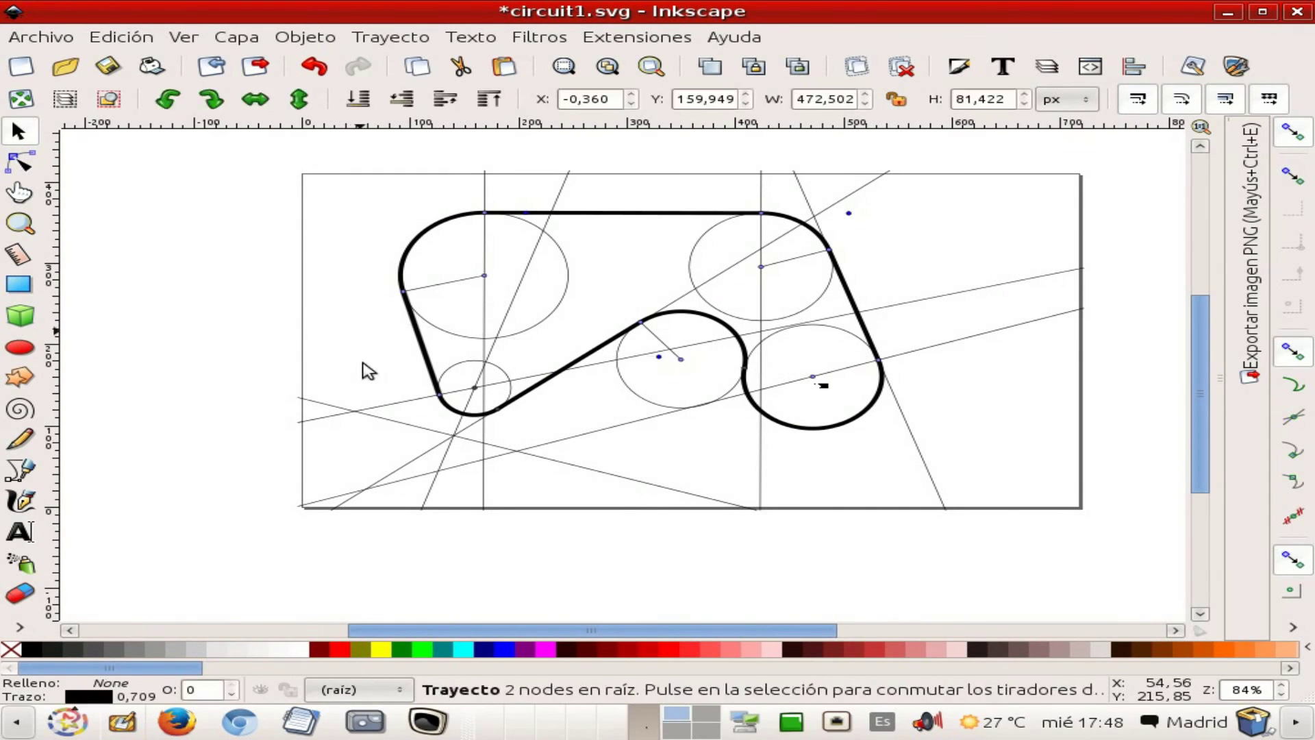
pyautogui.press('Delete')
pyautogui.click(370, 408)
pyautogui.press('Delete')
pyautogui.click(396, 421)
pyautogui.press('Delete')
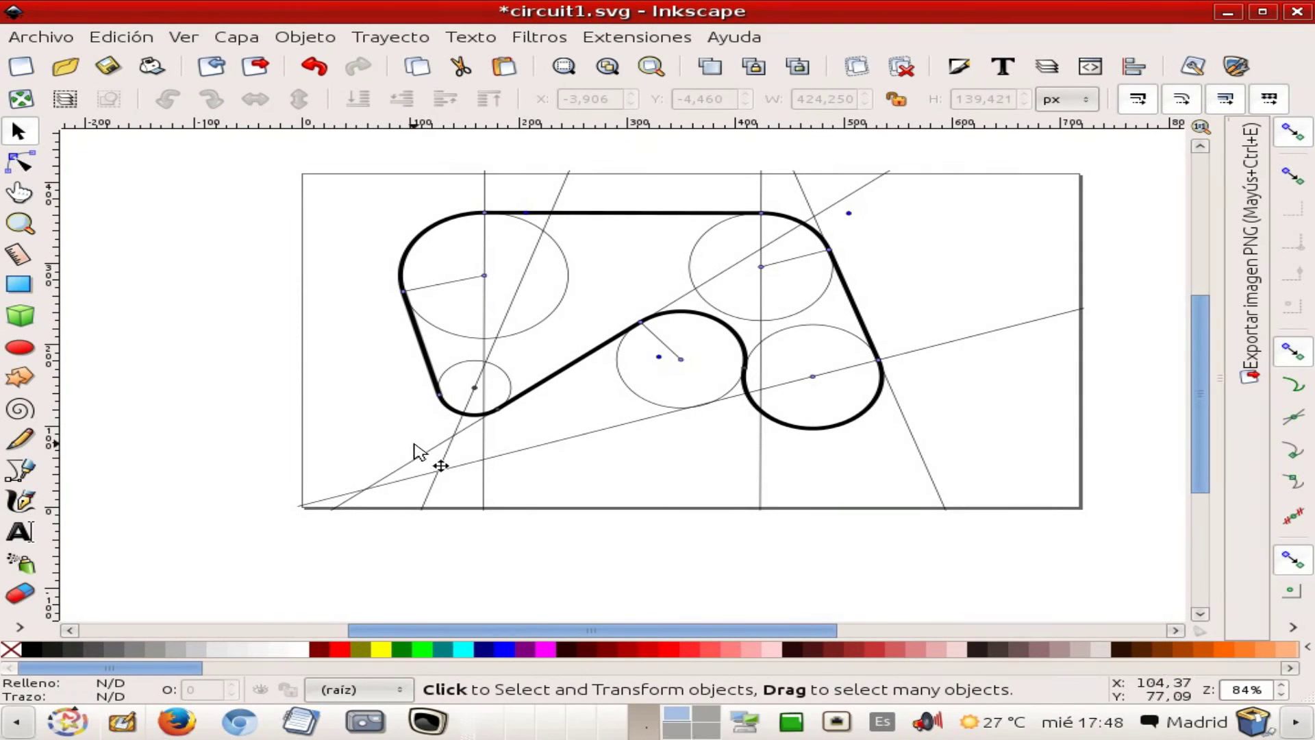
pyautogui.click(429, 453)
pyautogui.press('Delete')
pyautogui.click(441, 461)
pyautogui.press('Delete')
pyautogui.click(470, 464)
pyautogui.press('Delete')
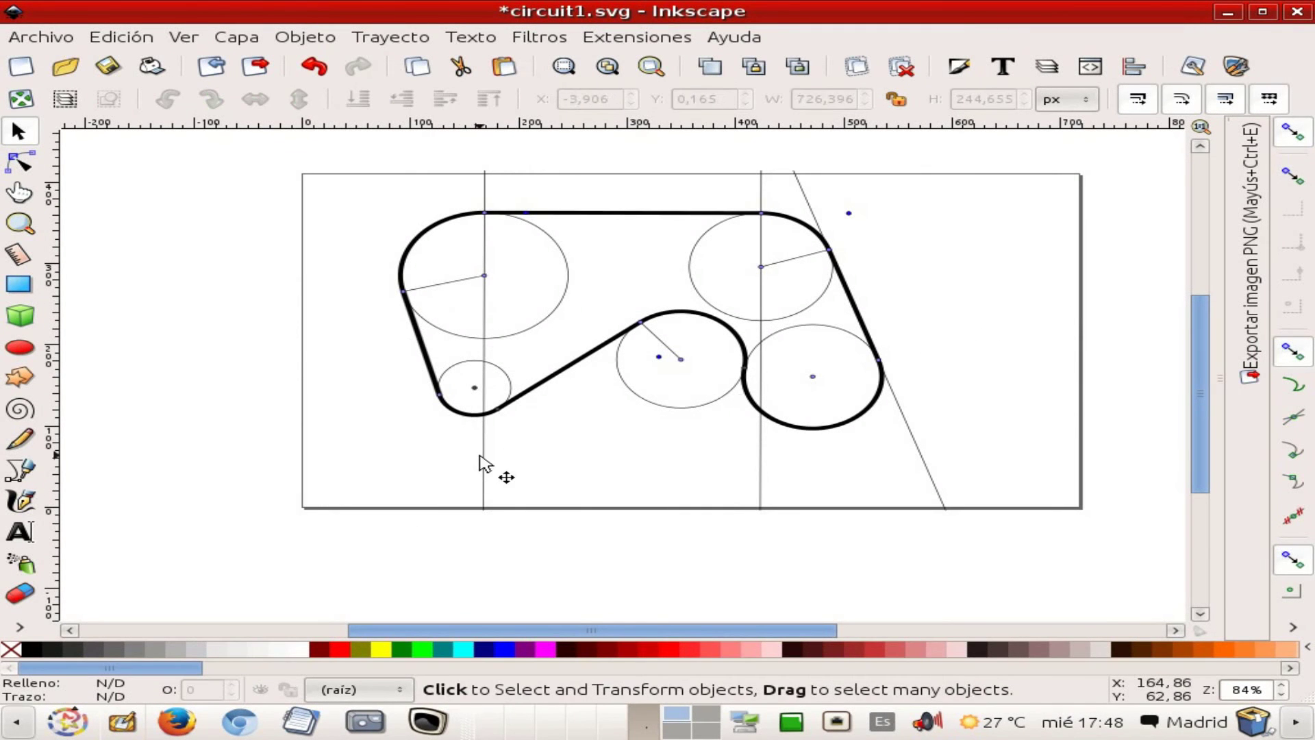
pyautogui.click(484, 461)
pyautogui.press('Delete')
pyautogui.click(761, 451)
pyautogui.press('Delete')
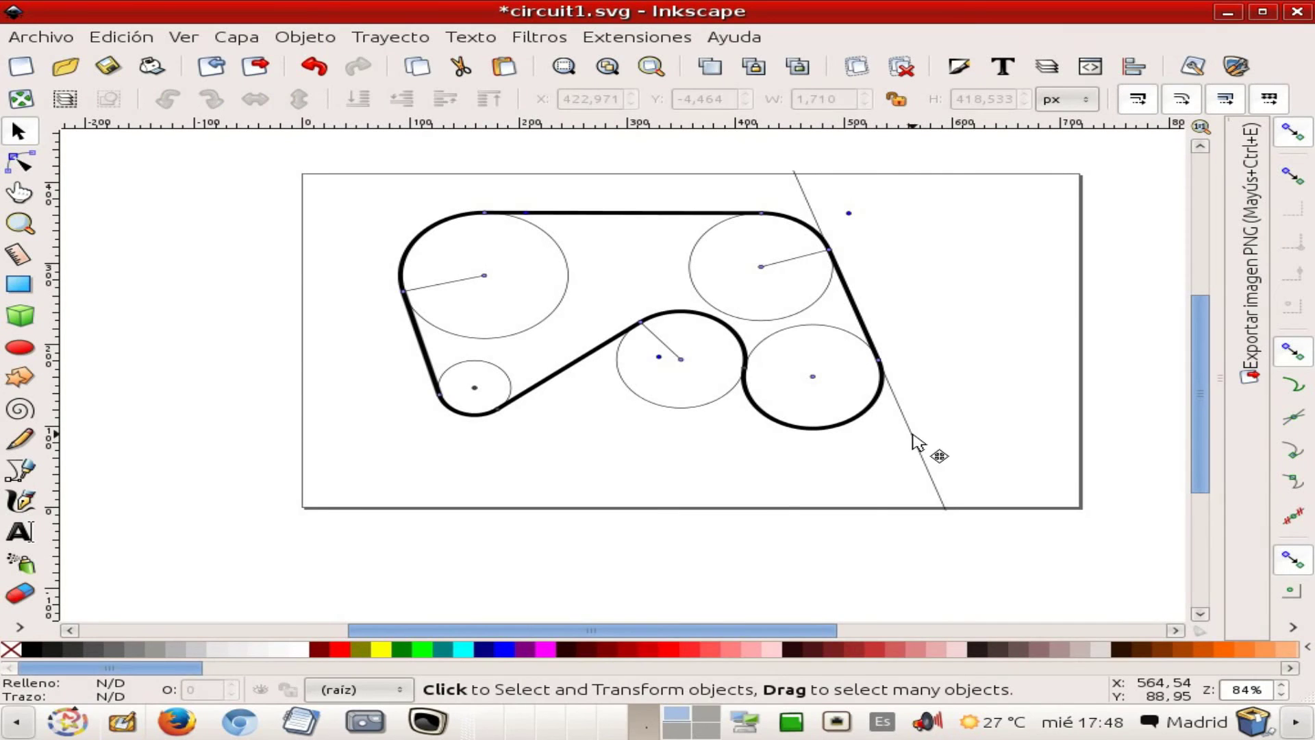
pyautogui.click(916, 441)
pyautogui.press('Delete')
# - Delete the construction dots, small paths and thin circle around the upper-right area
pyautogui.click(849, 213)
pyautogui.press('Delete')
pyautogui.moveTo(825, 192); pyautogui.dragTo(933, 233)
pyautogui.press('Delete')
pyautogui.moveTo(652, 160); pyautogui.dragTo(816, 351)
pyautogui.press('Delete')
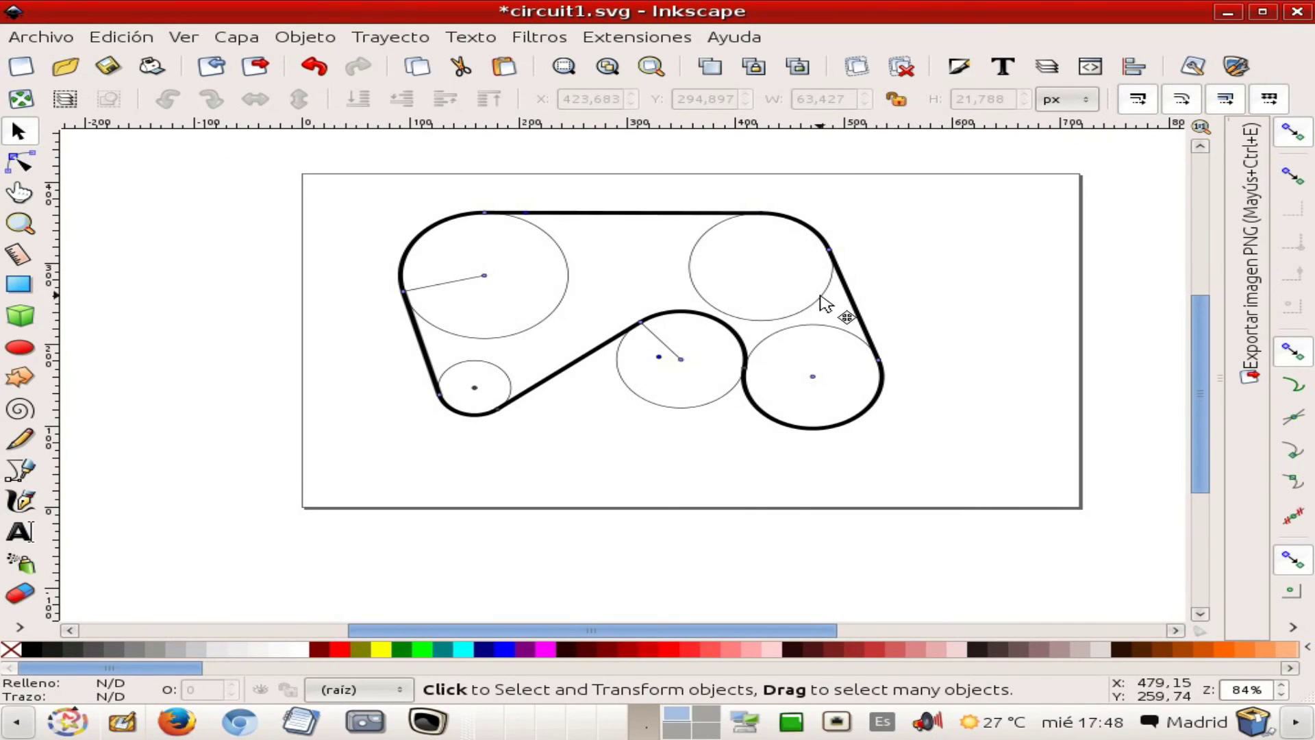
pyautogui.click(828, 294)
pyautogui.press('Delete')
pyautogui.moveTo(801, 171); pyautogui.dragTo(877, 304)
pyautogui.moveTo(986, 308); pyautogui.dragTo(718, 402)
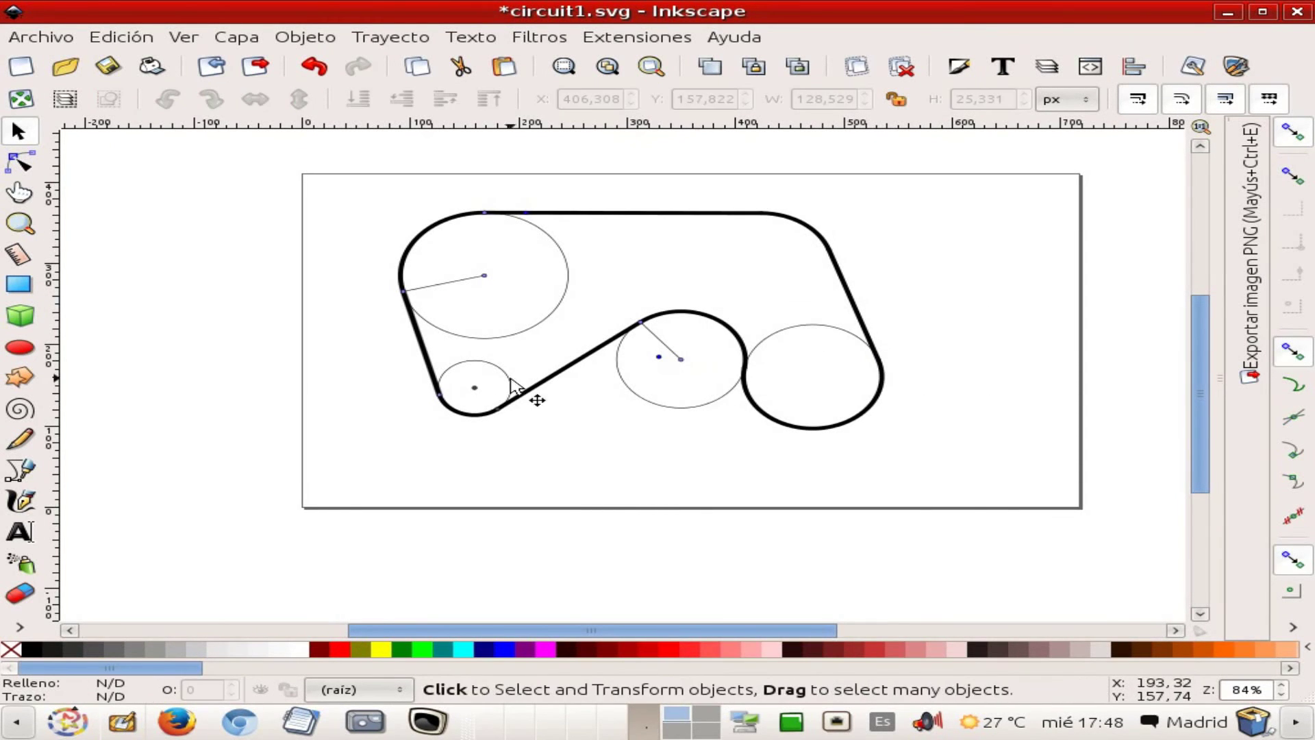
pyautogui.moveTo(337, 252); pyautogui.dragTo(533, 328)
pyautogui.moveTo(340, 335); pyautogui.dragTo(697, 303)
# - Delete the thin middle, top-left, bottom-left and right circles plus two small paths near the top
pyautogui.click(700, 409)
pyautogui.press('Delete')
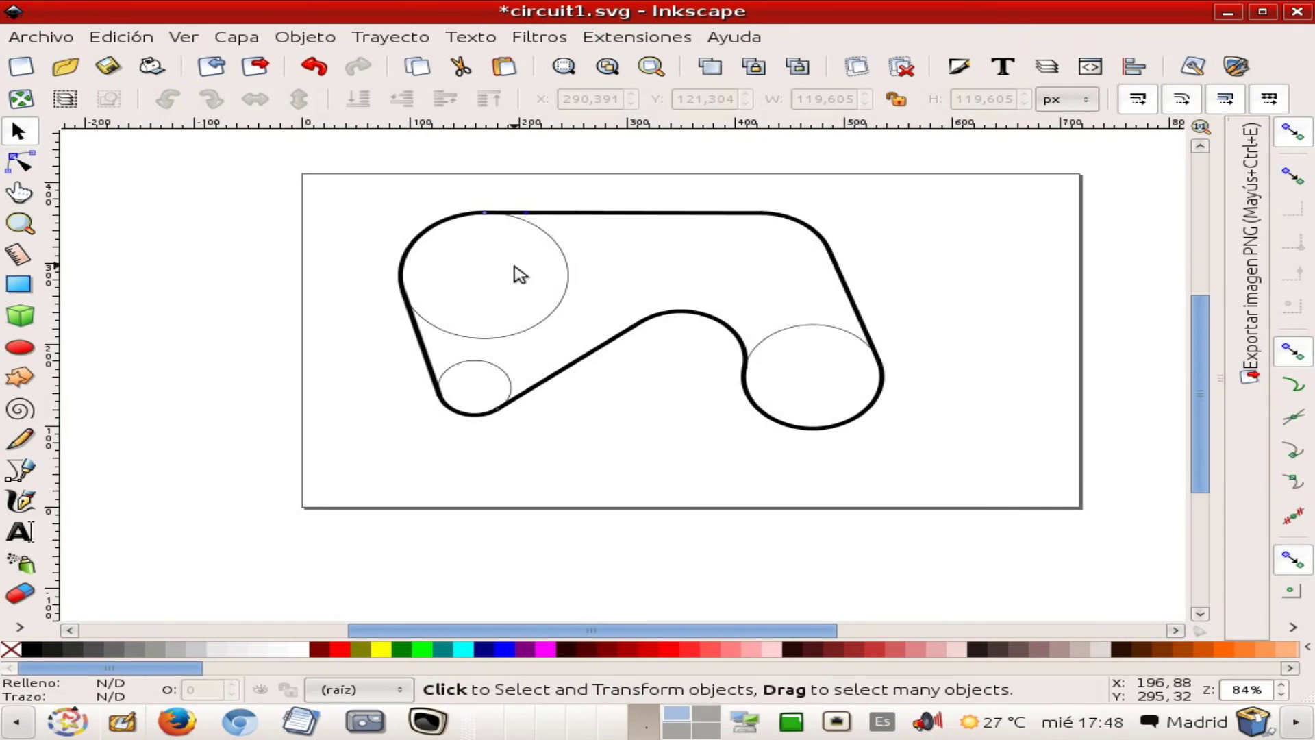
pyautogui.click(544, 332)
pyautogui.press('Delete')
pyautogui.click(500, 370)
pyautogui.press('Delete')
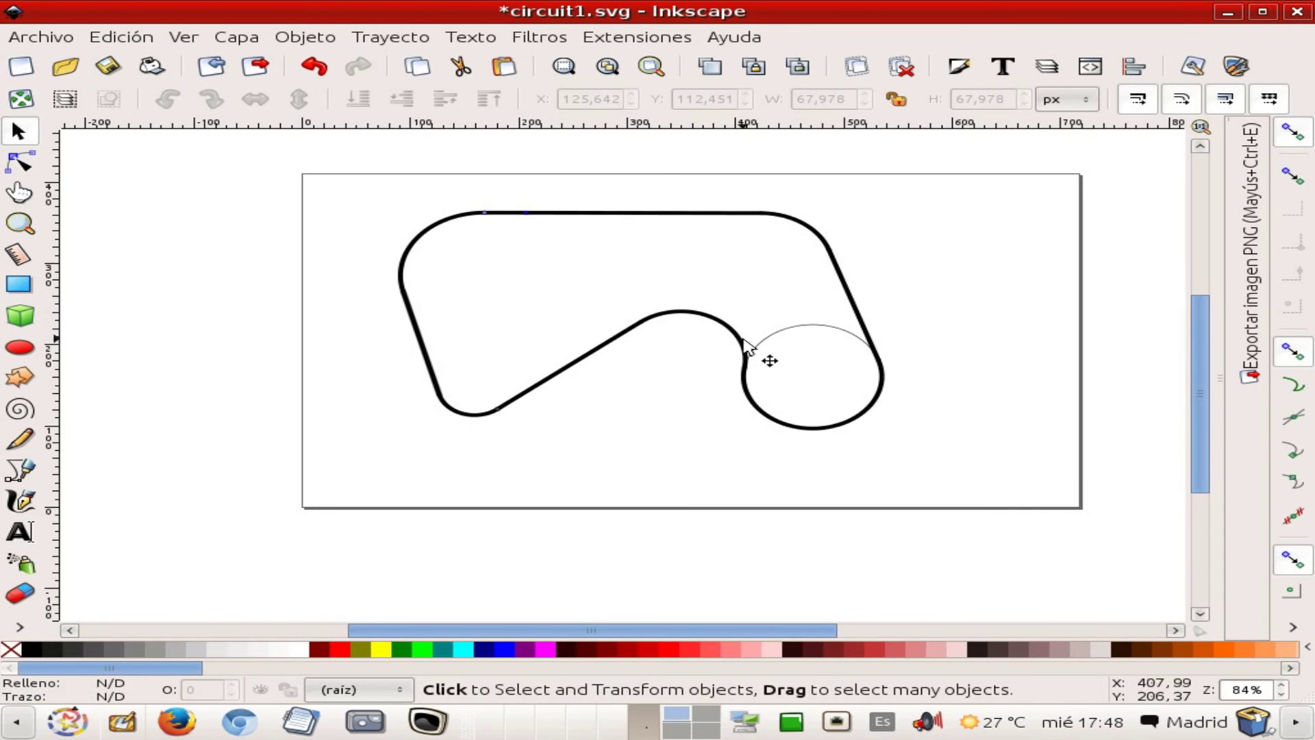
pyautogui.click(779, 333)
pyautogui.press('Delete')
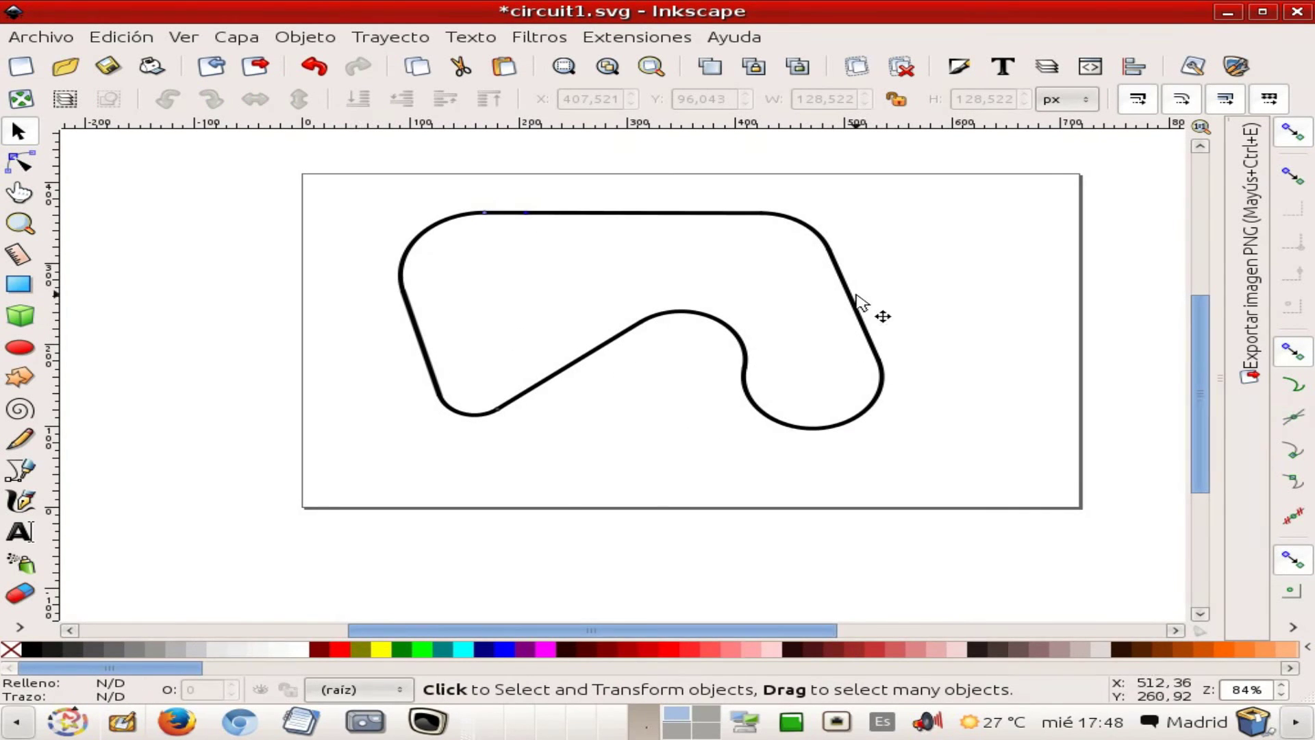
pyautogui.moveTo(442, 184); pyautogui.dragTo(505, 278)
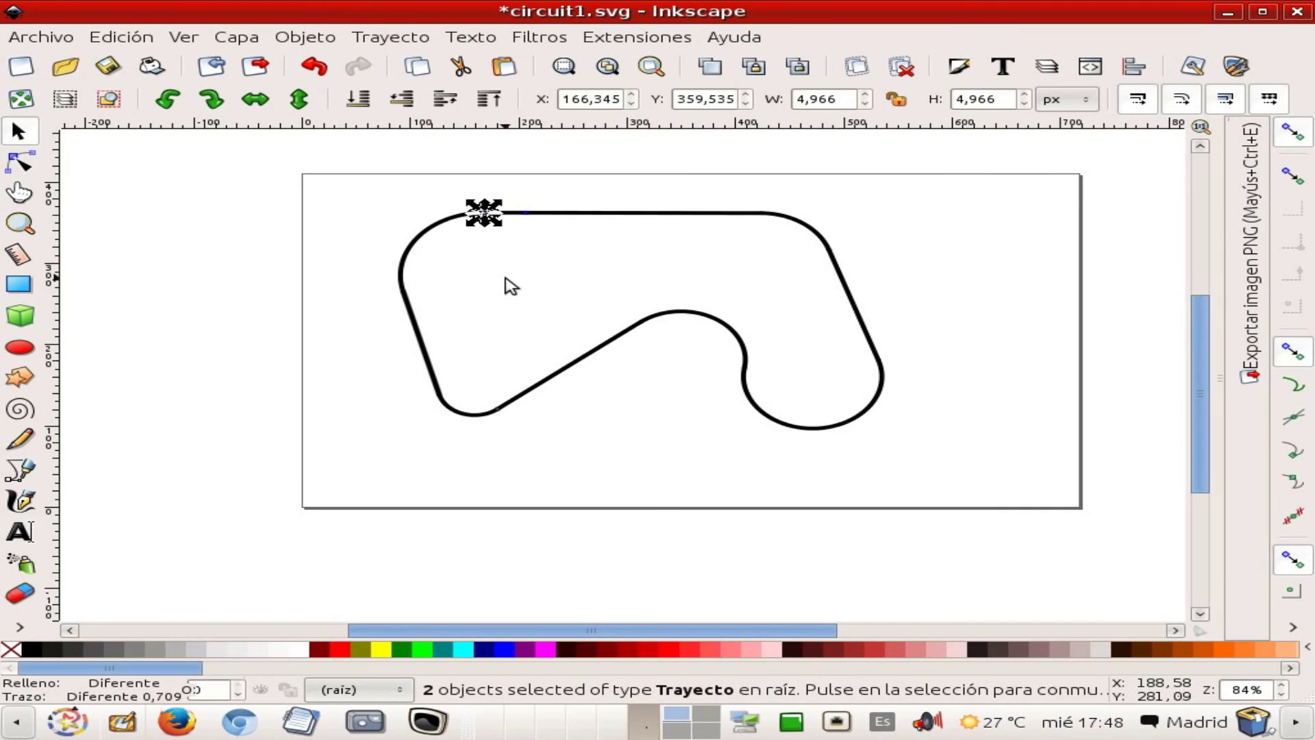
pyautogui.press('Delete')
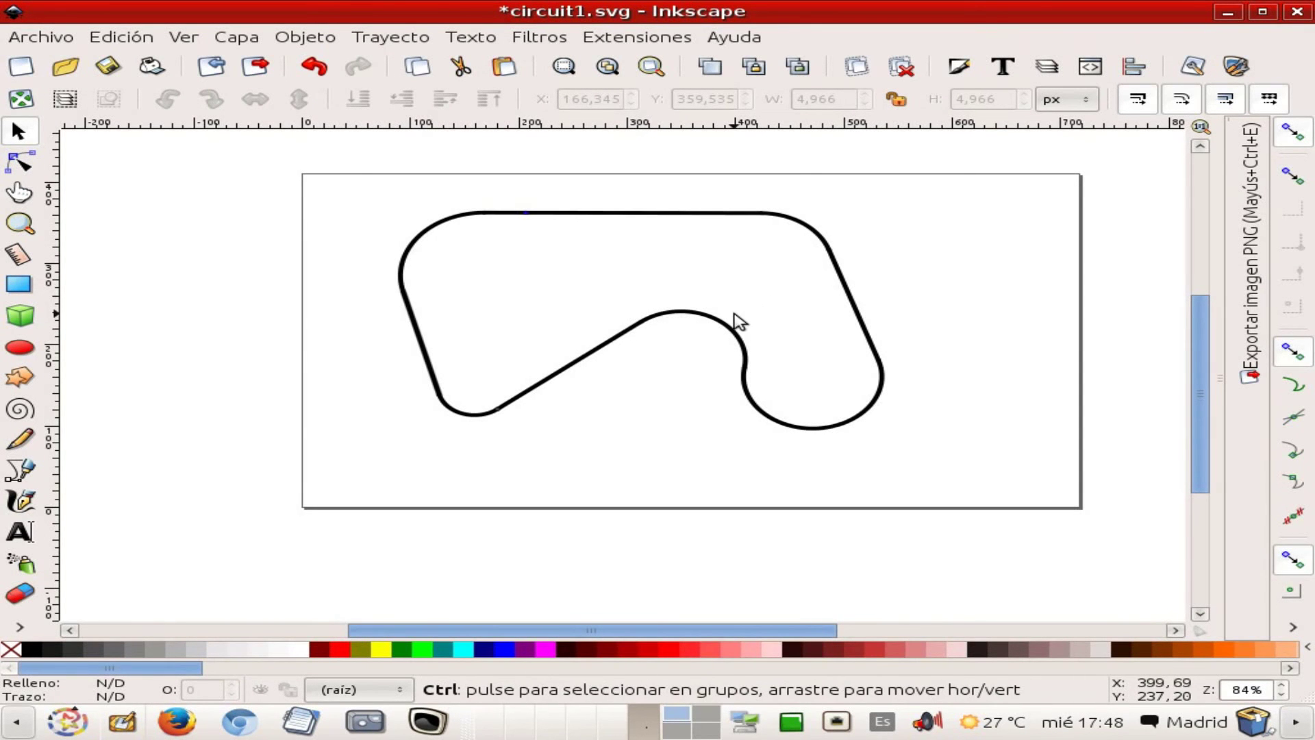
# - Delete leftover small paths on the top edge and lower-left gap, then select all track pieces
pyautogui.keyDown('ctrl'); pyautogui.scroll(1, 739, 321); pyautogui.keyUp('ctrl')
pyautogui.scroll(1, 741, 288)
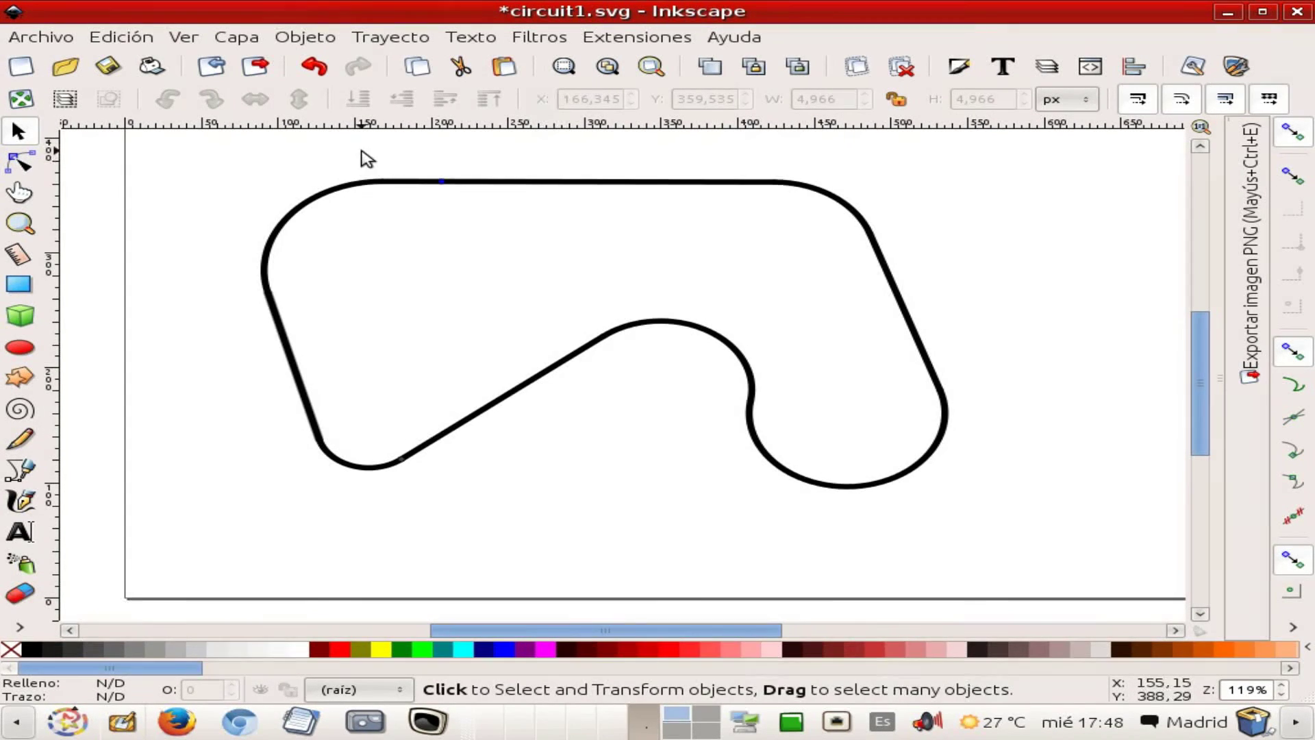
pyautogui.moveTo(361, 151); pyautogui.dragTo(556, 207)
pyautogui.press('Delete')
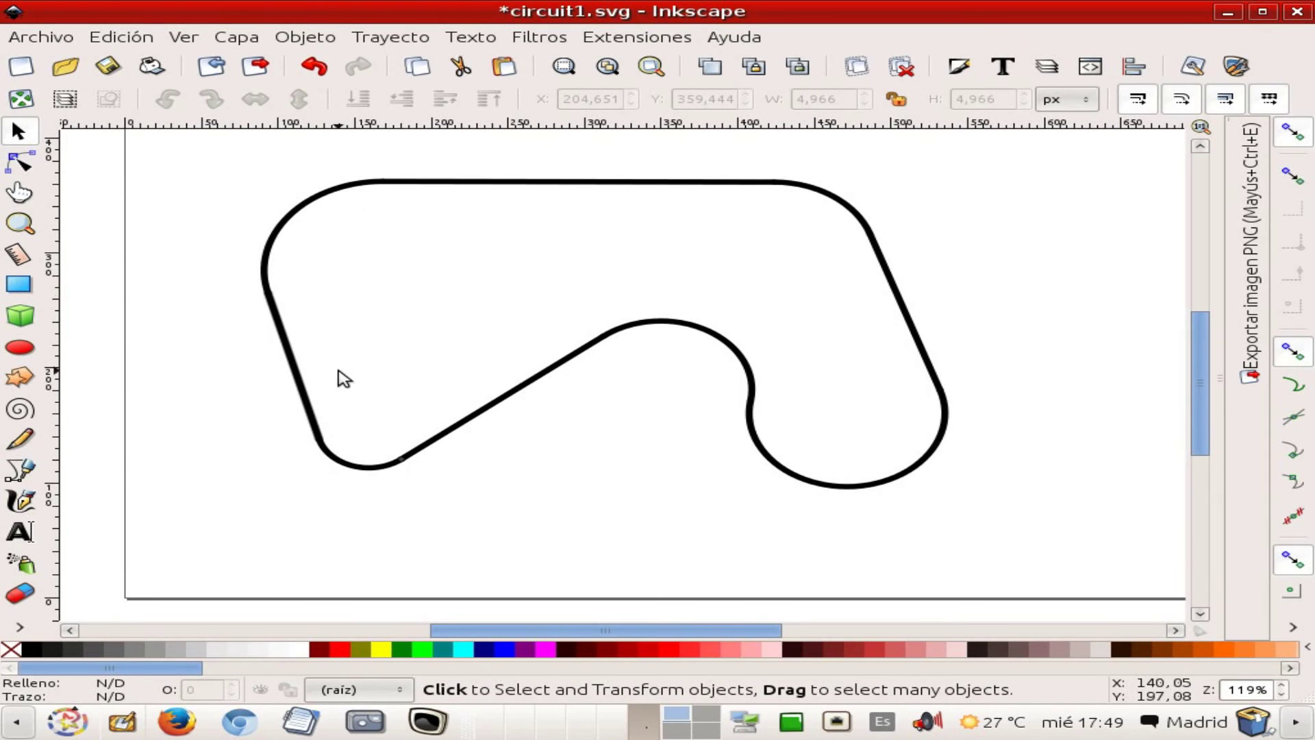
pyautogui.moveTo(351, 329); pyautogui.dragTo(452, 497)
pyautogui.press('Delete')
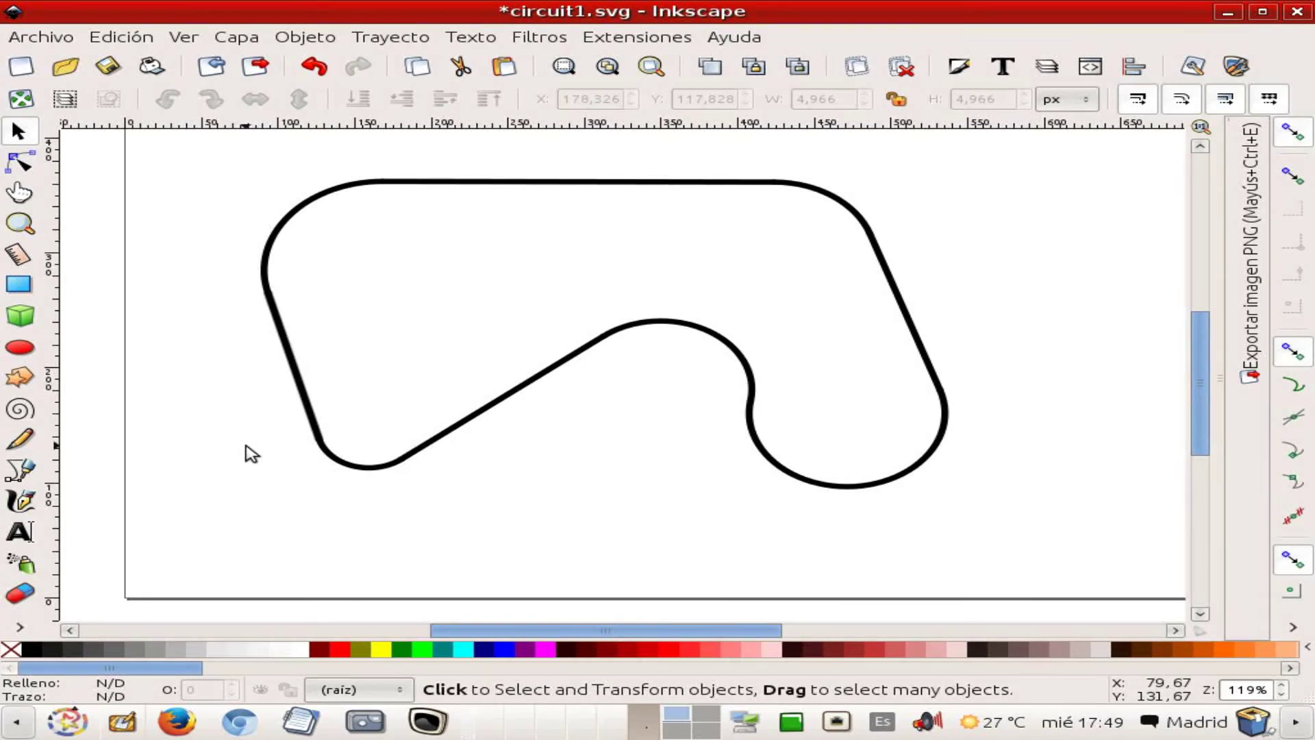
pyautogui.moveTo(229, 404); pyautogui.dragTo(426, 454)
pyautogui.press('Delete')
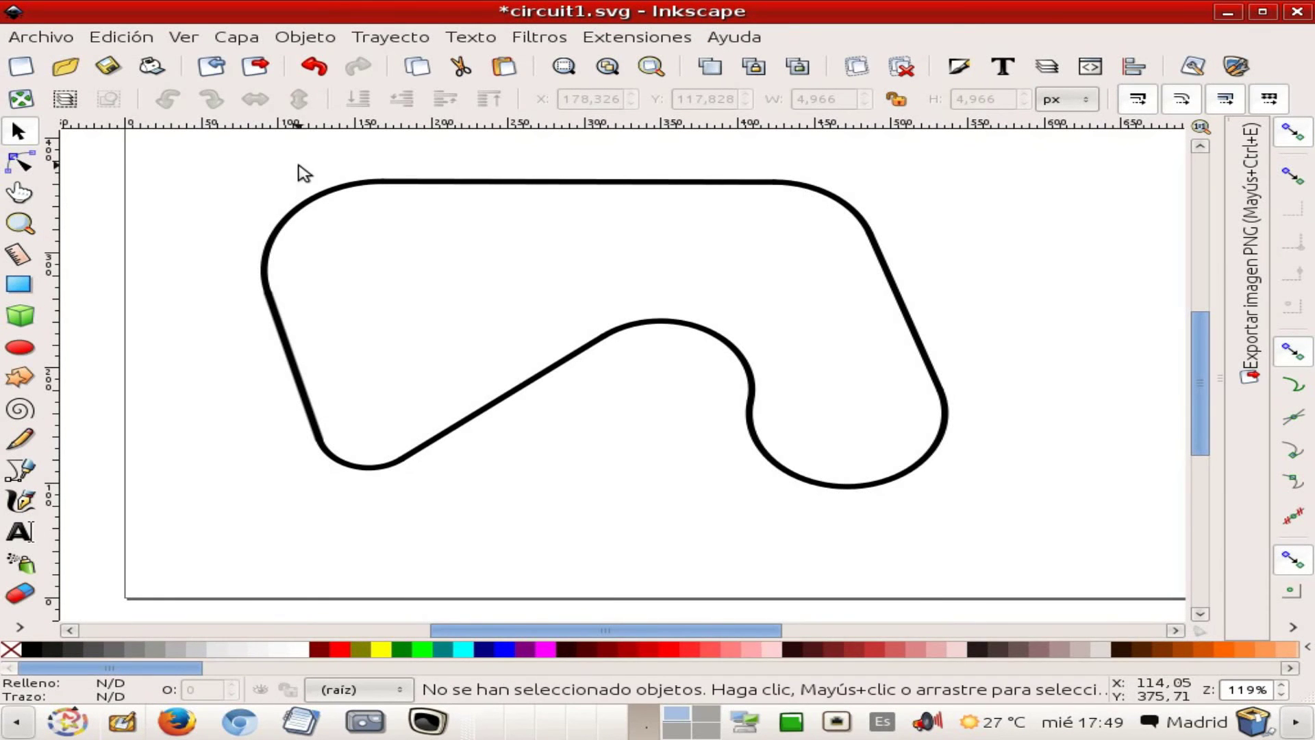
pyautogui.moveTo(217, 152); pyautogui.dragTo(1016, 543)
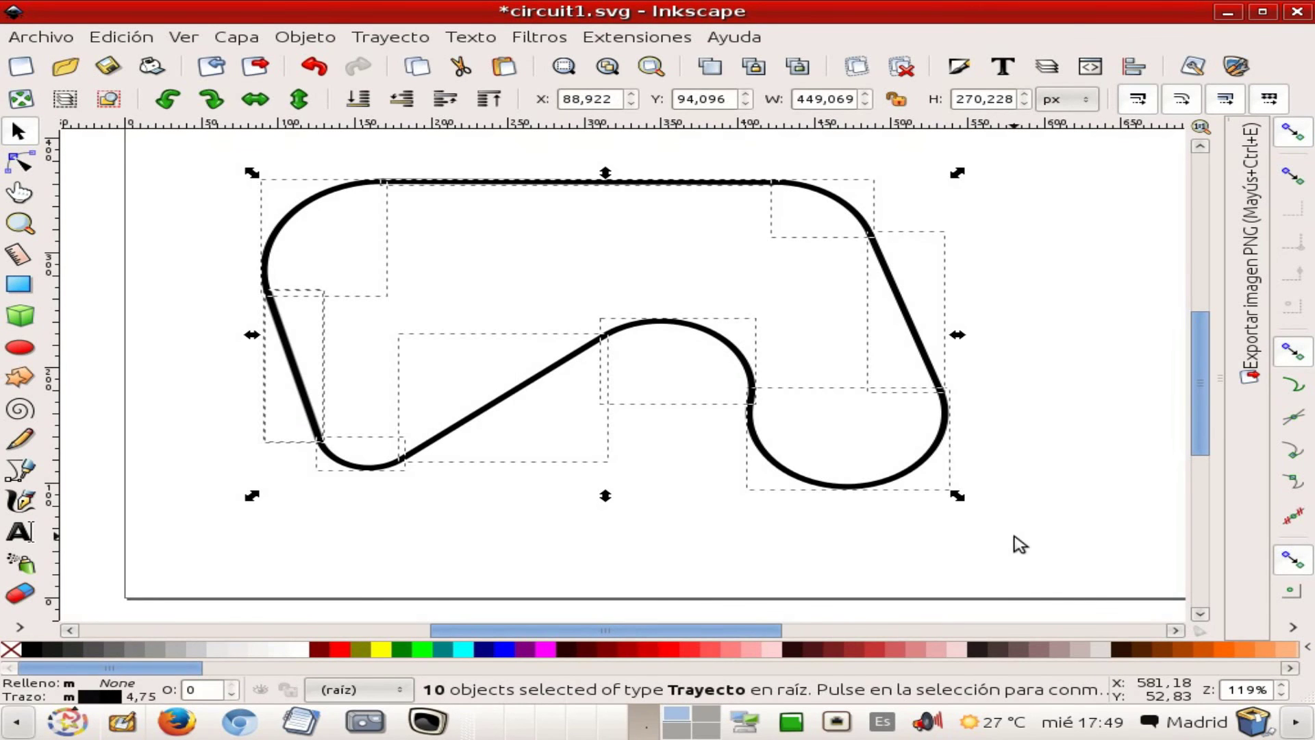
# - Convert the strokes with Trayecto > Borde a trayecto, then merge them via Trayecto > Unión
pyautogui.click(394, 37)
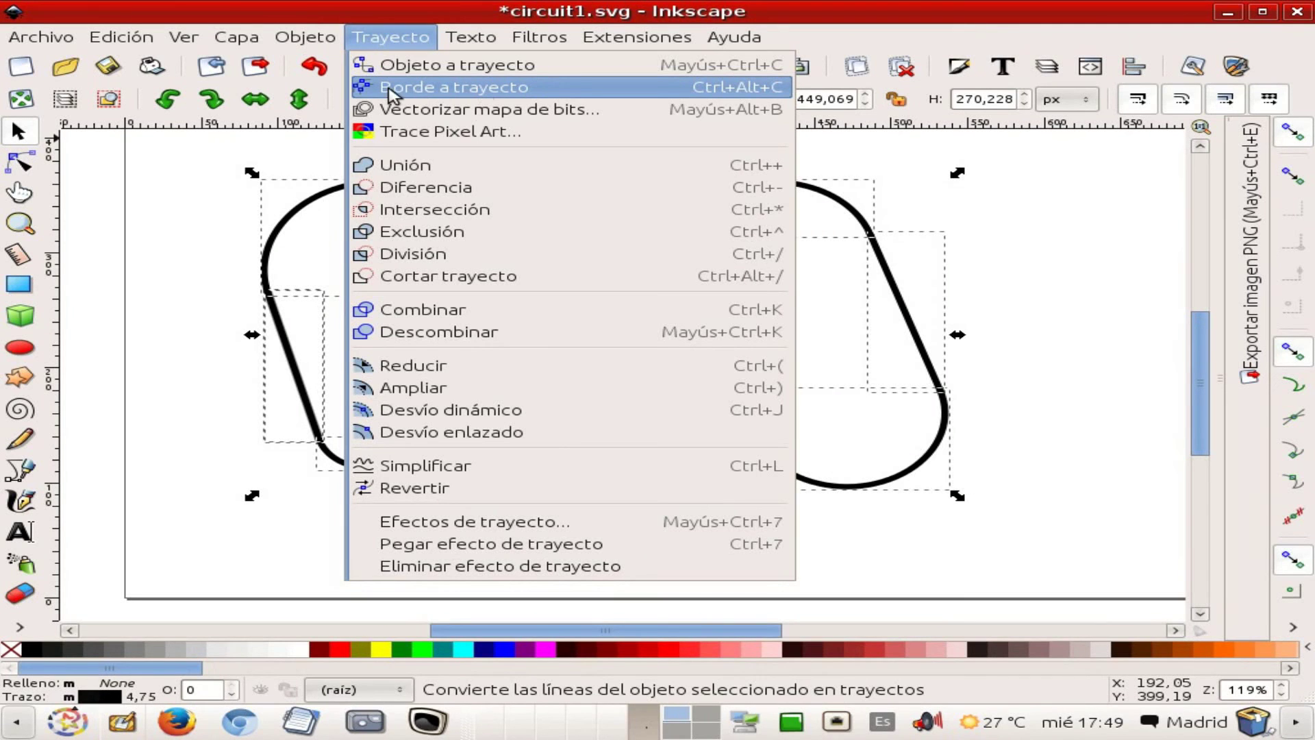
pyautogui.click(468, 89)
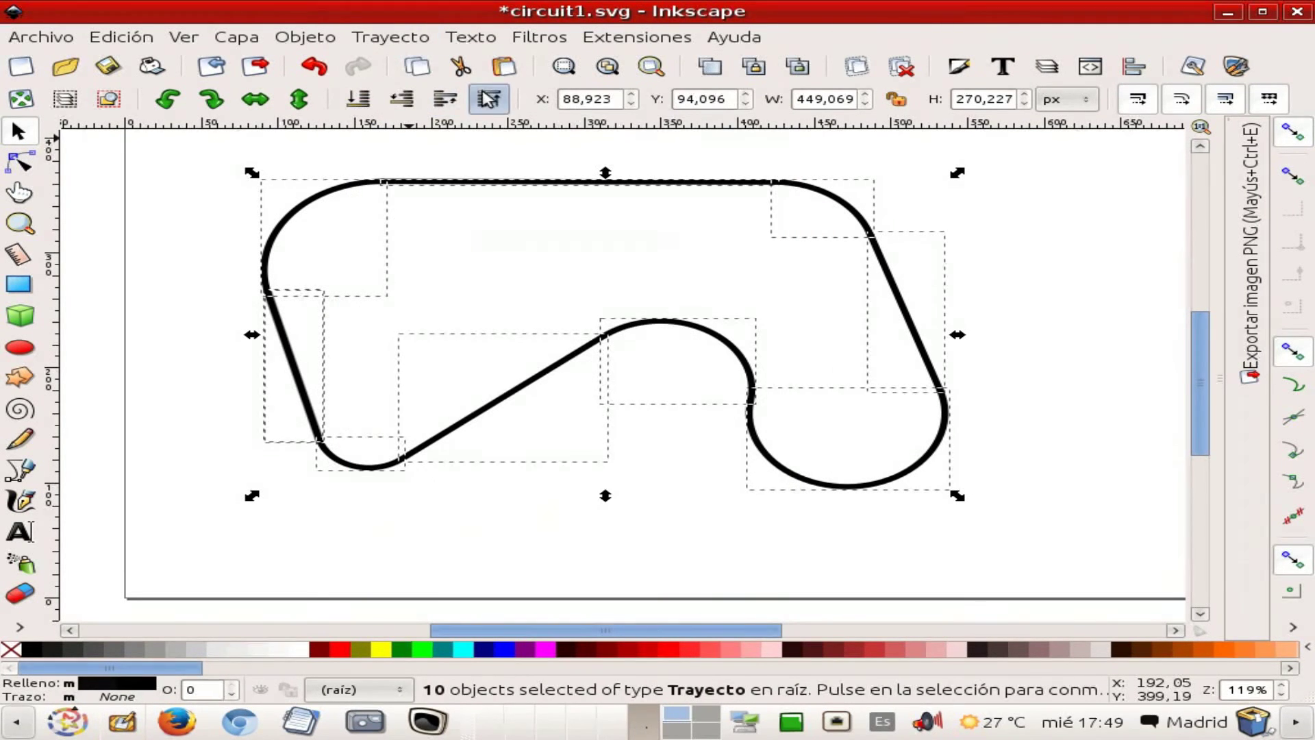
pyautogui.click(390, 37)
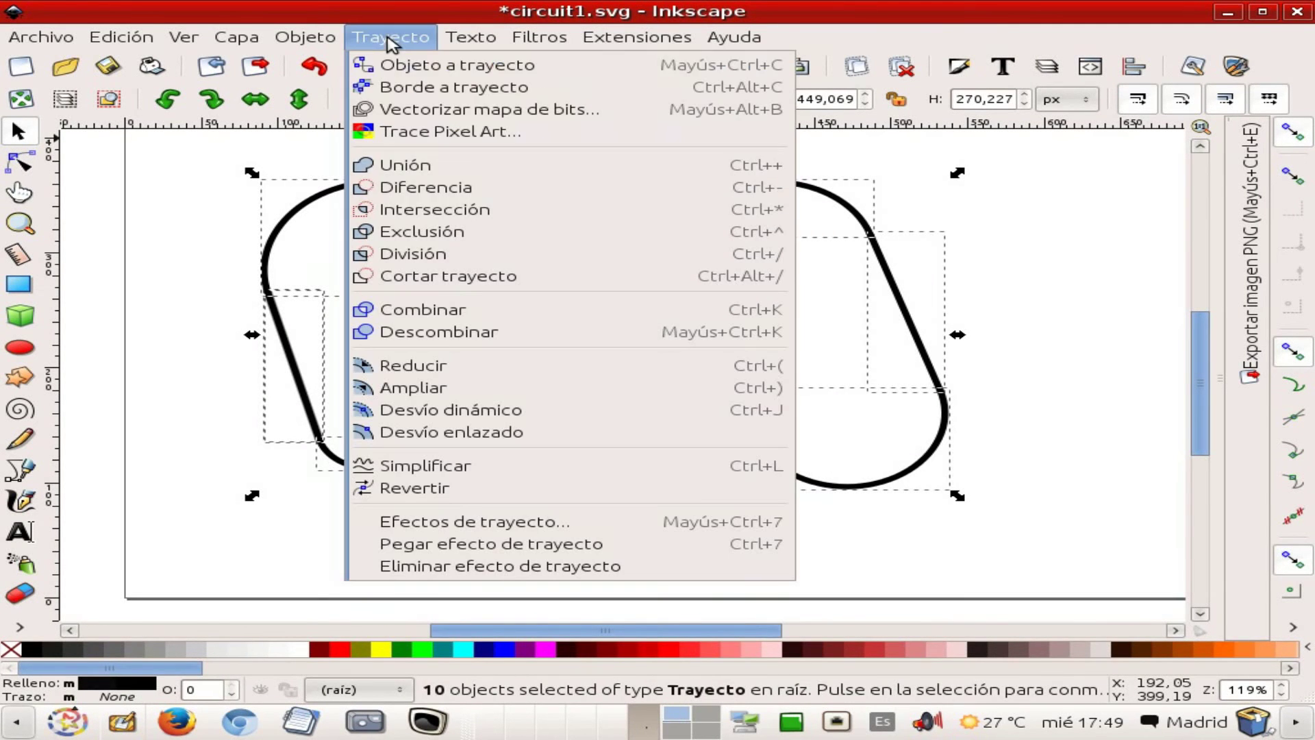
pyautogui.click(408, 168)
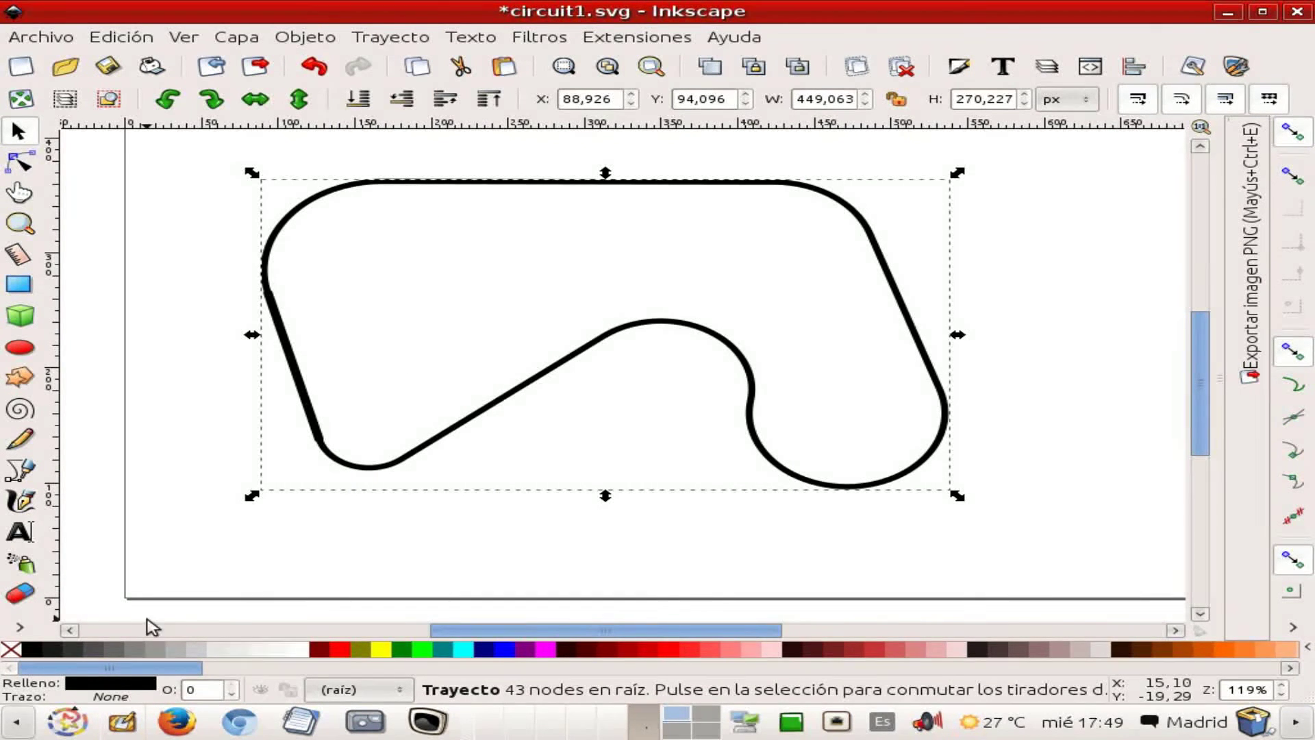
# - Give the merged track a flat black stroke 40 px wide in Fill and Stroke
pyautogui.click(106, 697)
pyautogui.moveTo(600, 286); pyautogui.dragTo(470, 285)
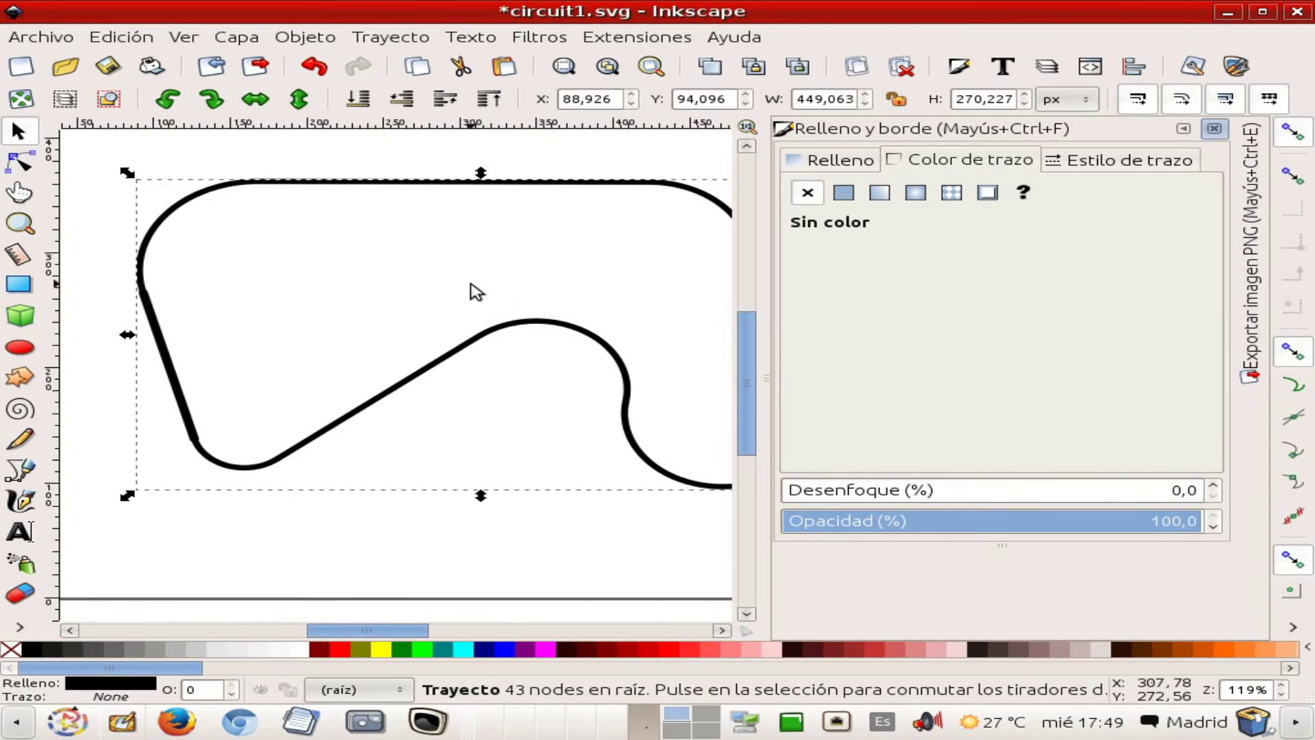
pyautogui.moveTo(637, 286); pyautogui.dragTo(564, 338)
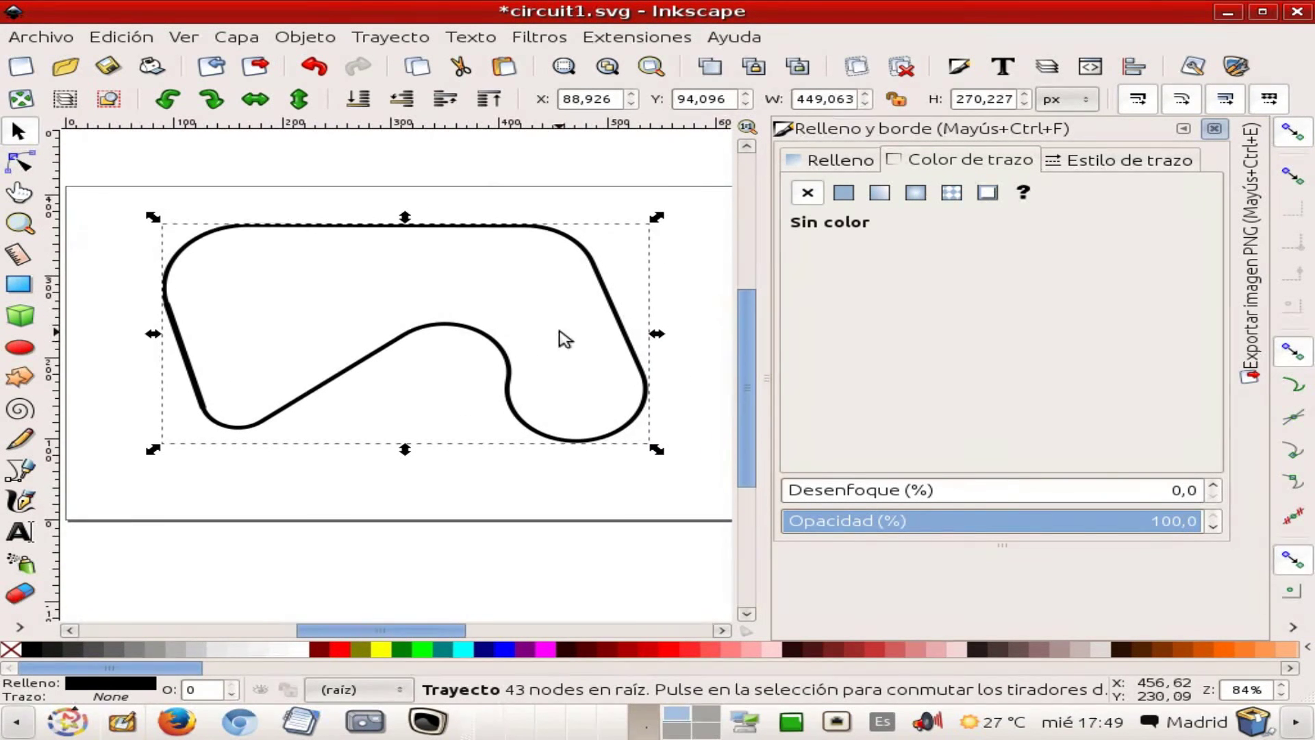
pyautogui.click(1151, 163)
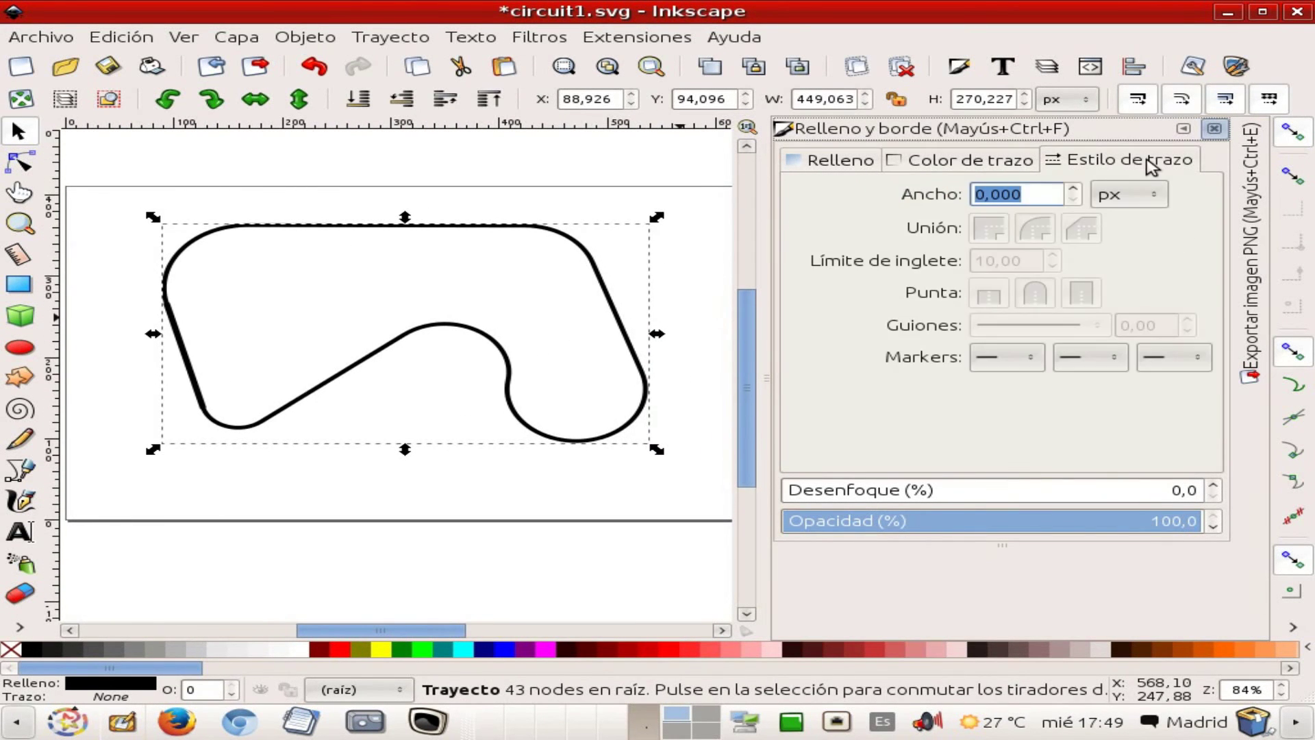
pyautogui.click(1073, 198)
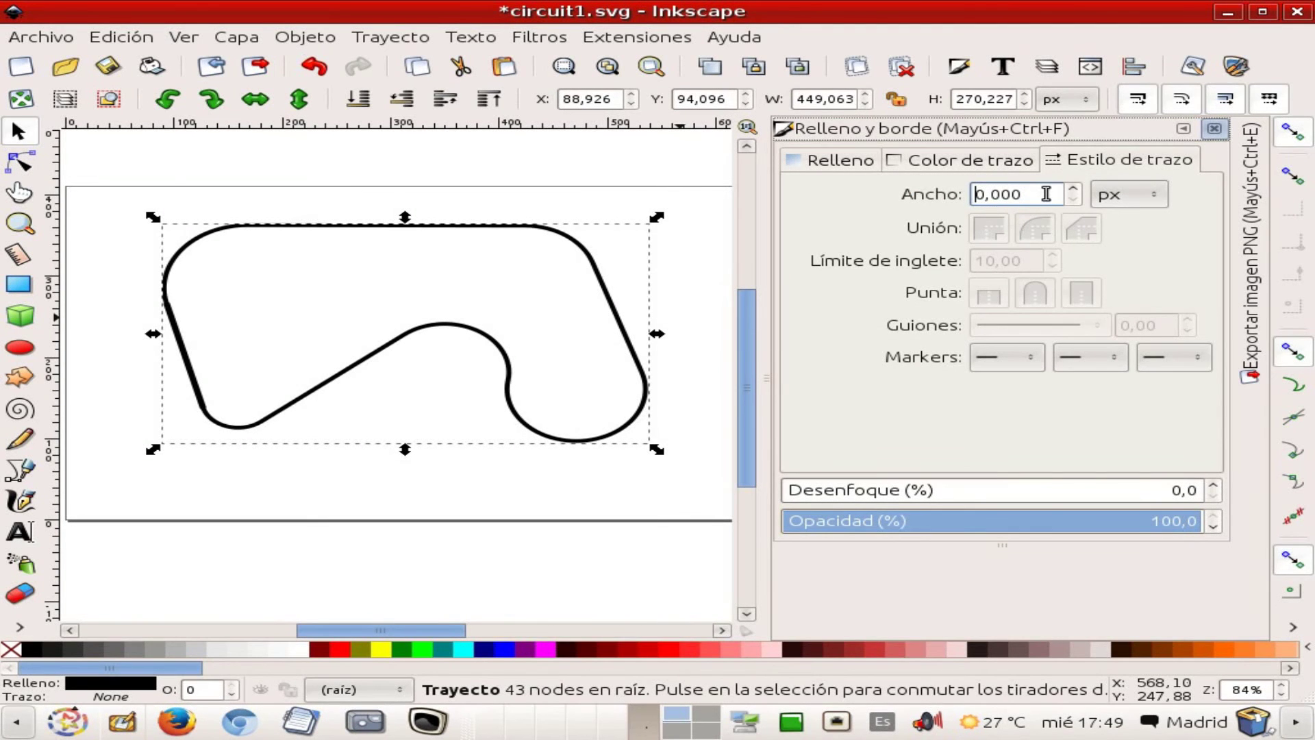
pyautogui.click(927, 161)
pyautogui.click(843, 192)
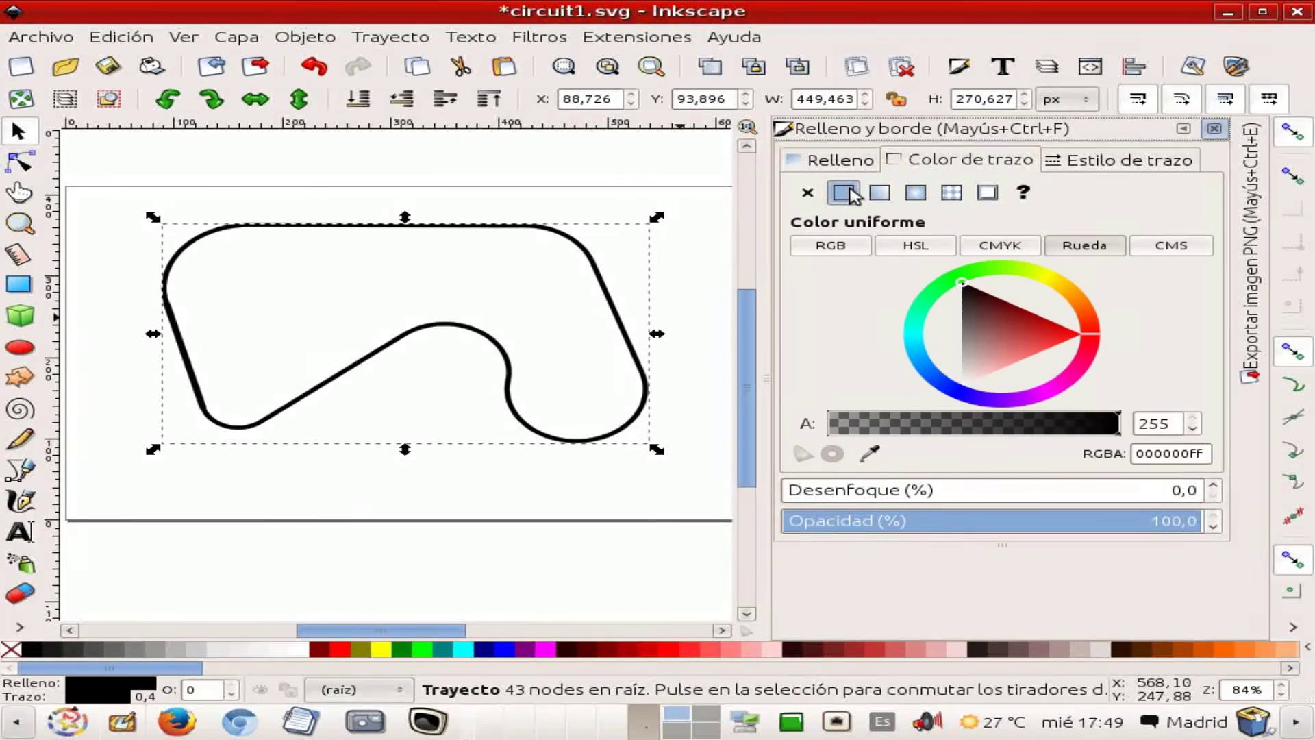
pyautogui.click(1141, 166)
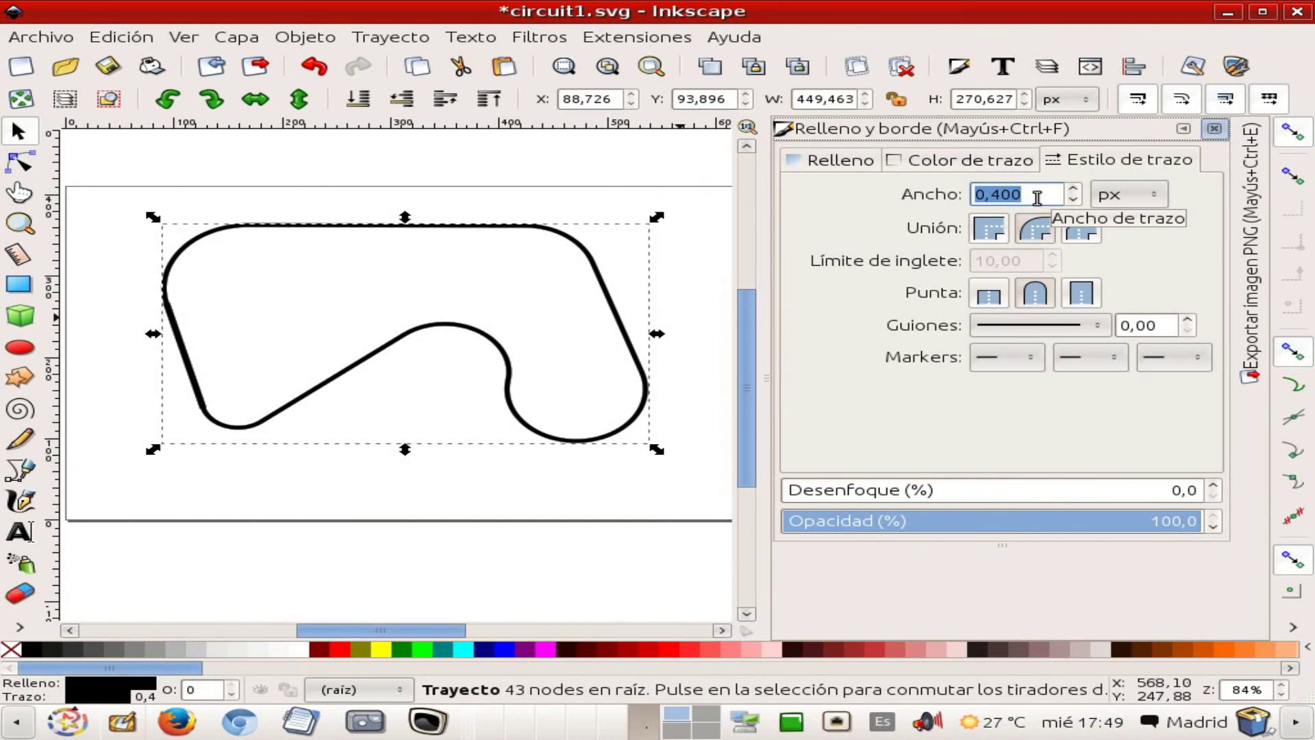
pyautogui.write('40')
pyautogui.press('Return')
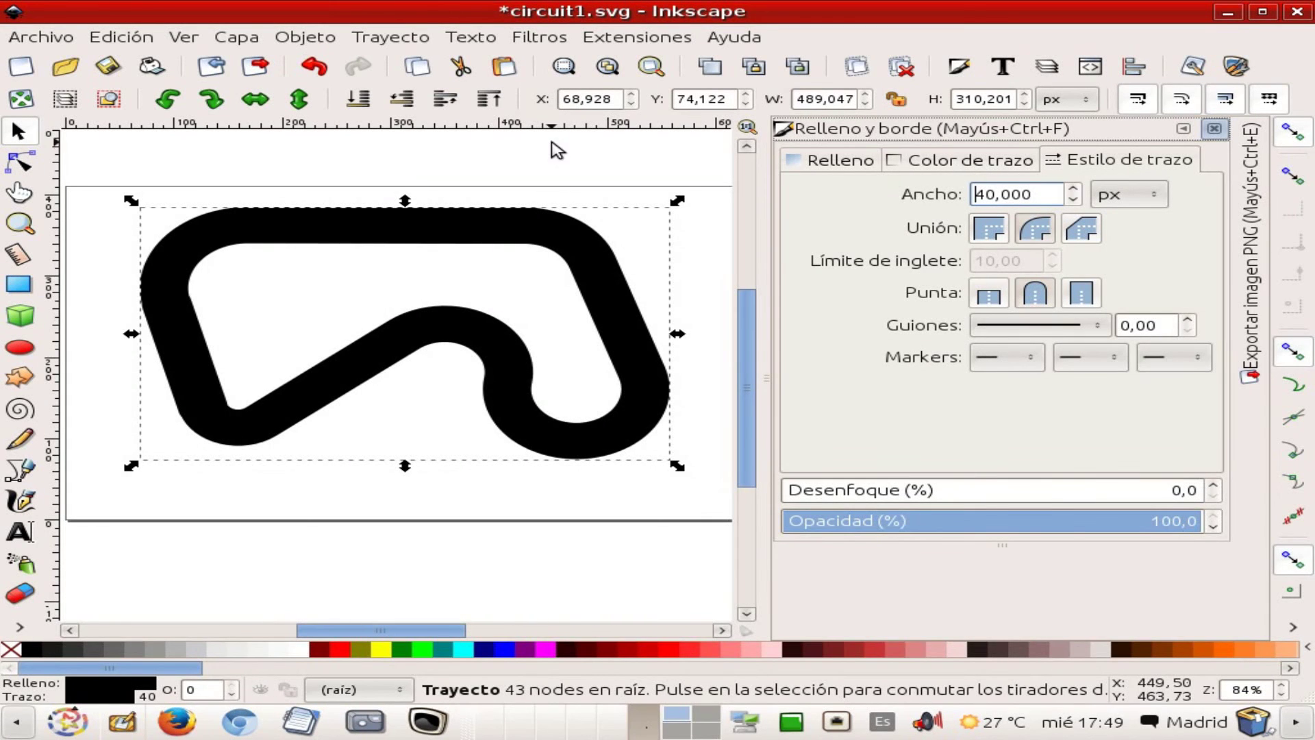
# - Convert the track's thick stroke to a filled path and fill it medium grey
pyautogui.click(414, 37)
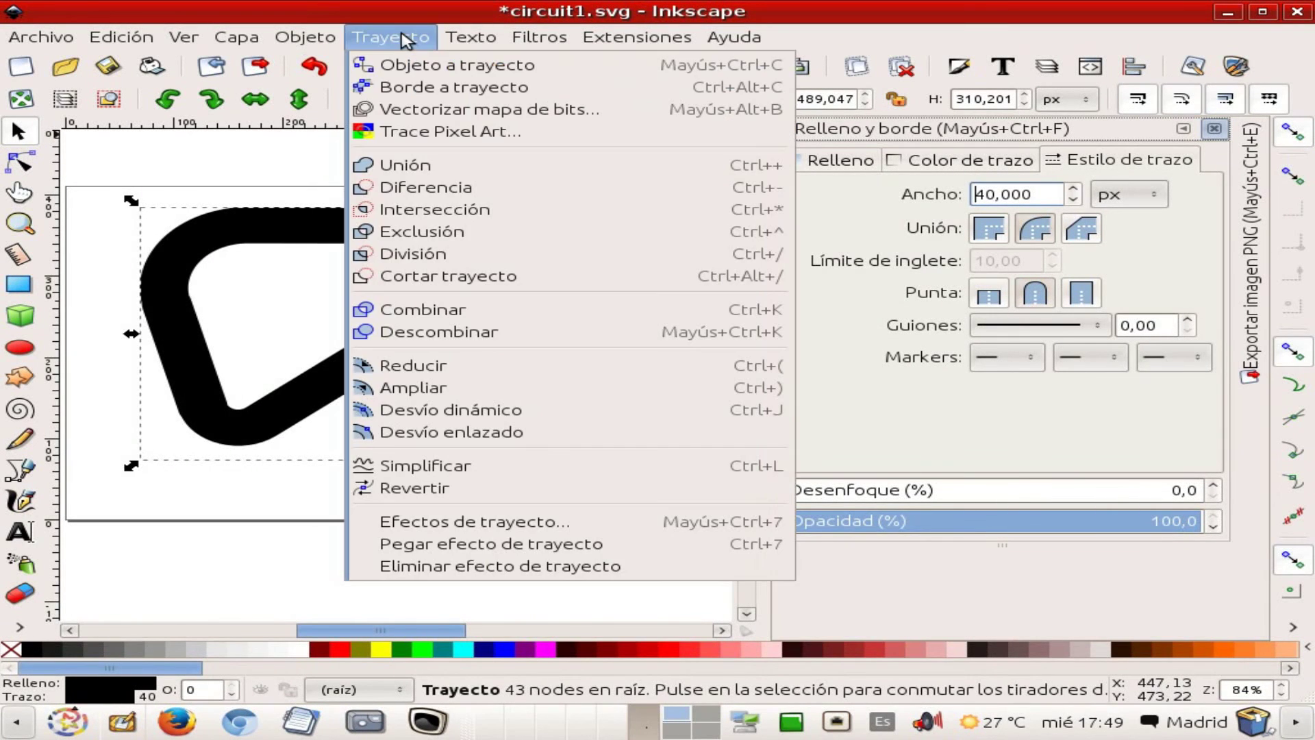
pyautogui.click(471, 89)
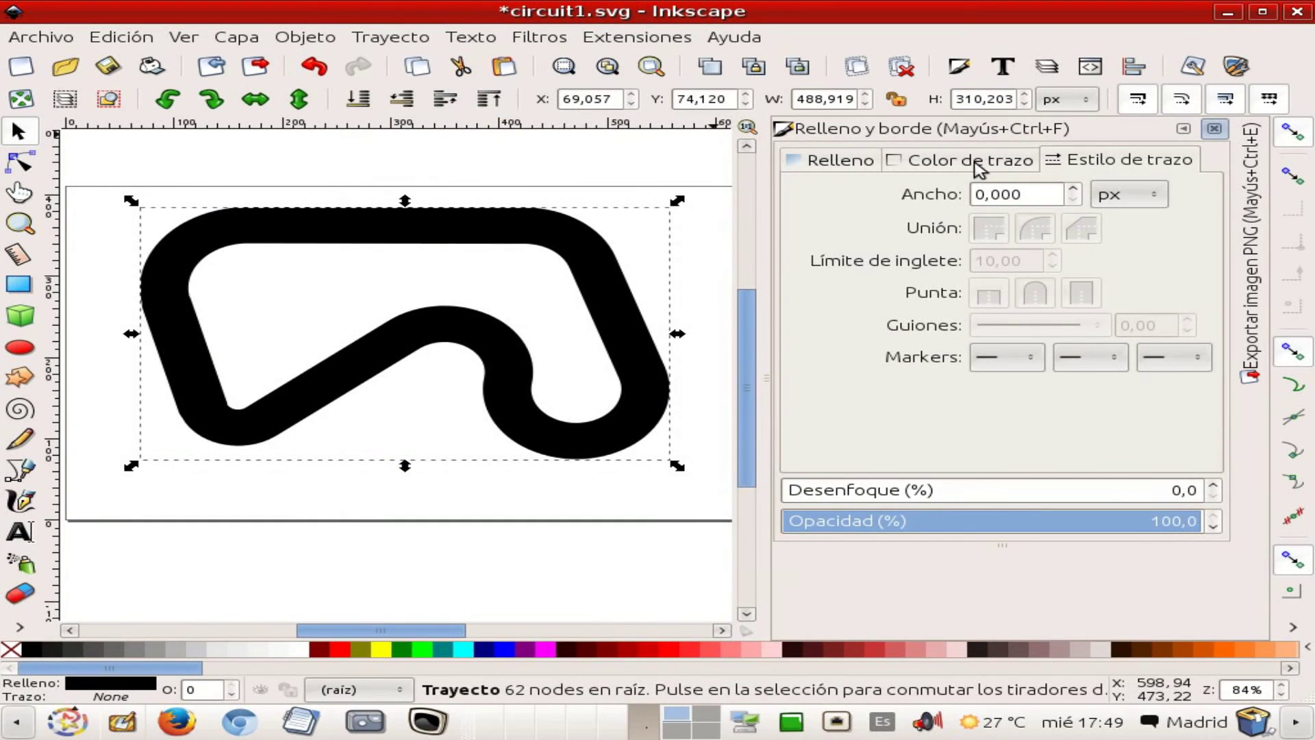
pyautogui.click(180, 649)
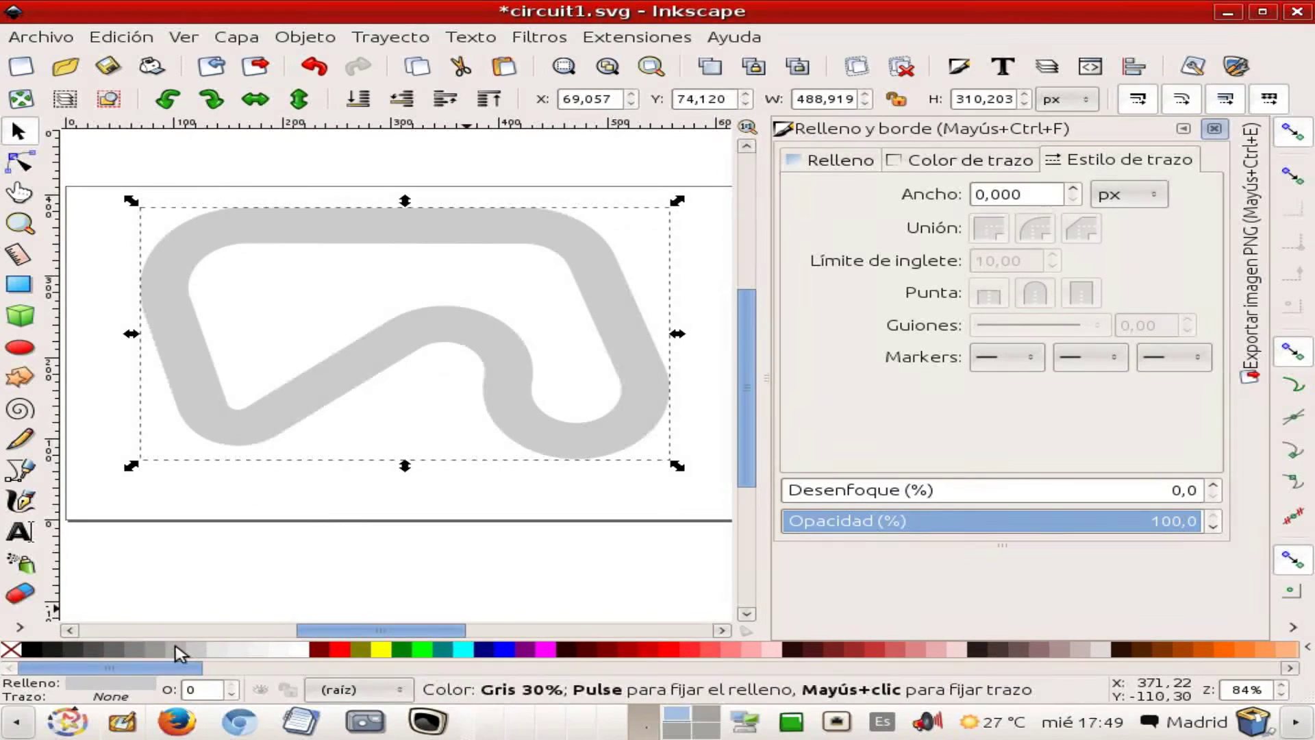
pyautogui.click(158, 650)
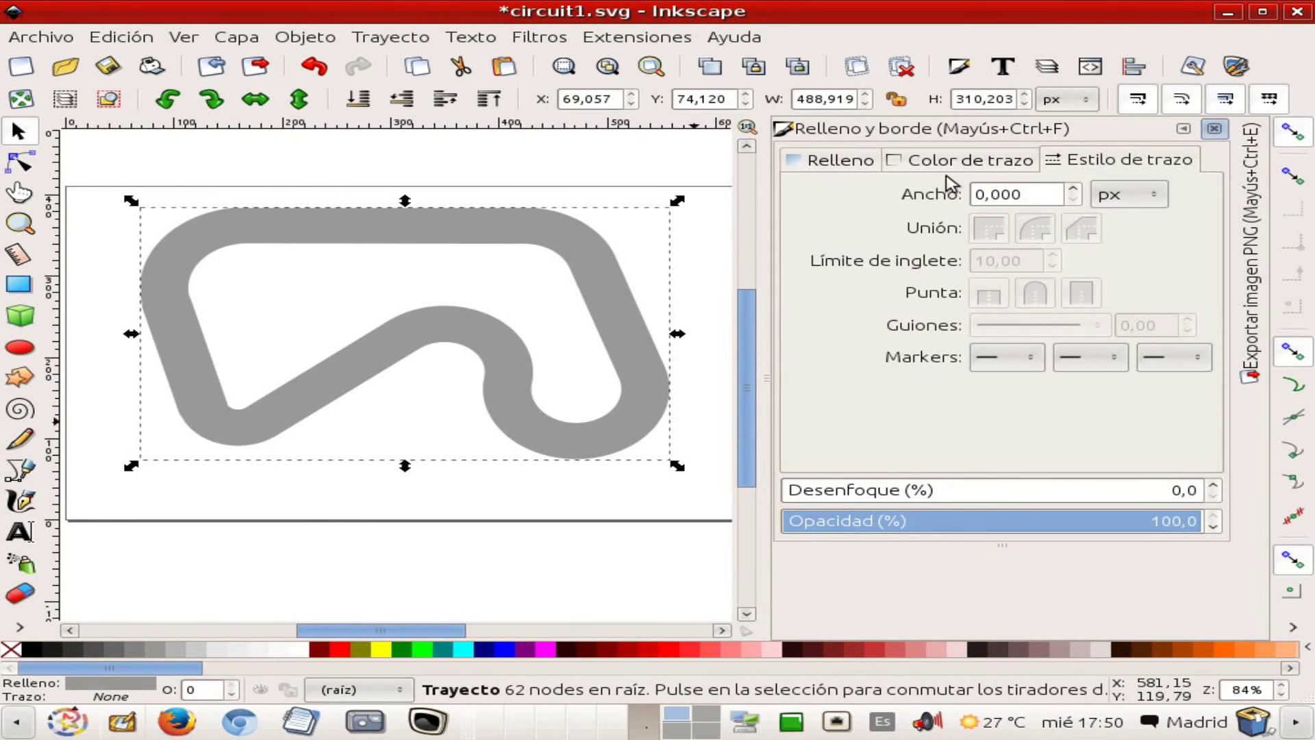
# - Give the track a flat black 4 px outline, then deselect it
pyautogui.click(984, 165)
pyautogui.click(844, 193)
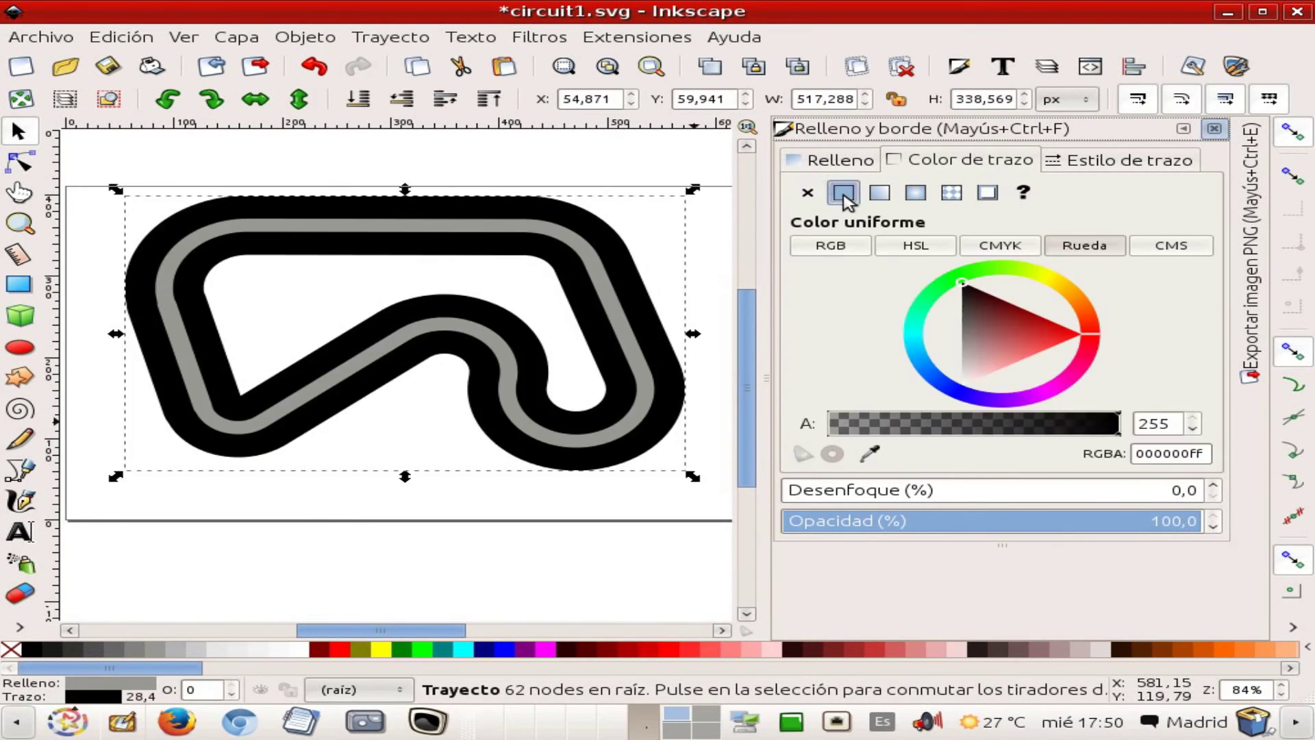
pyautogui.click(1125, 160)
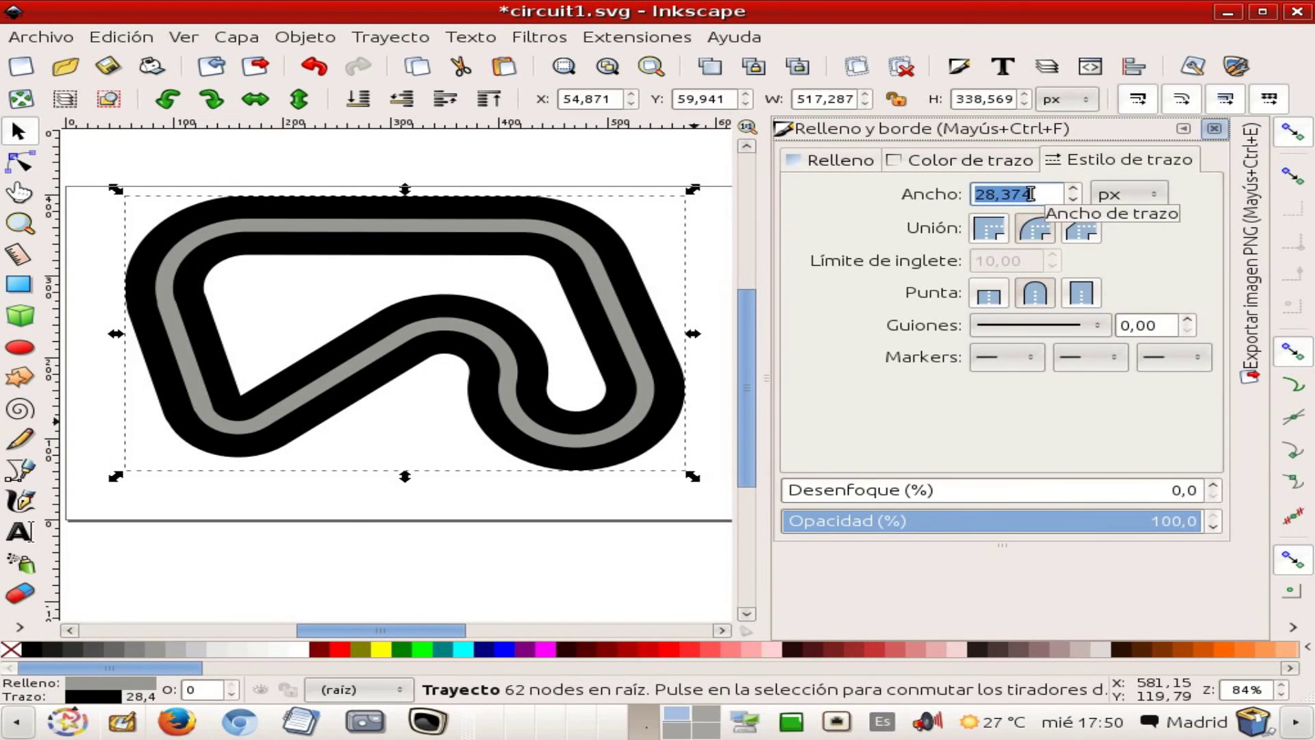
pyautogui.write('4')
pyautogui.press('Return')
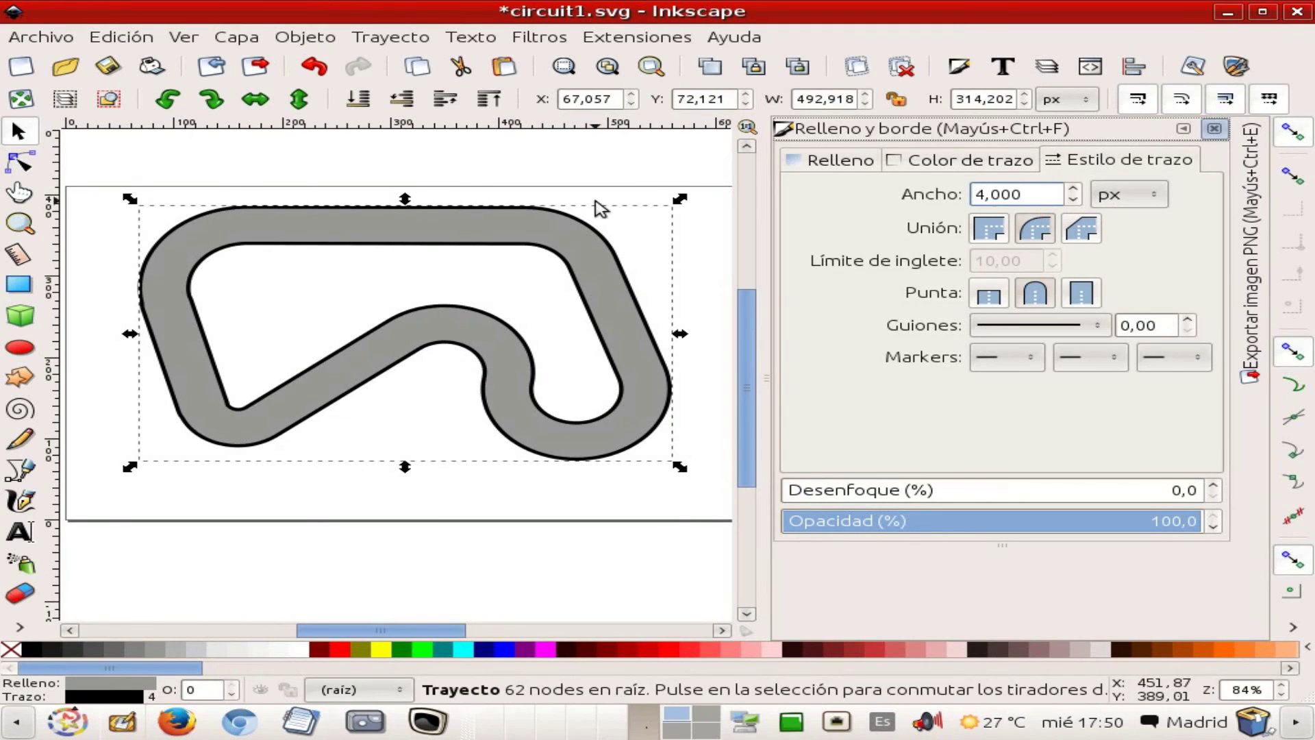
pyautogui.click(474, 169)
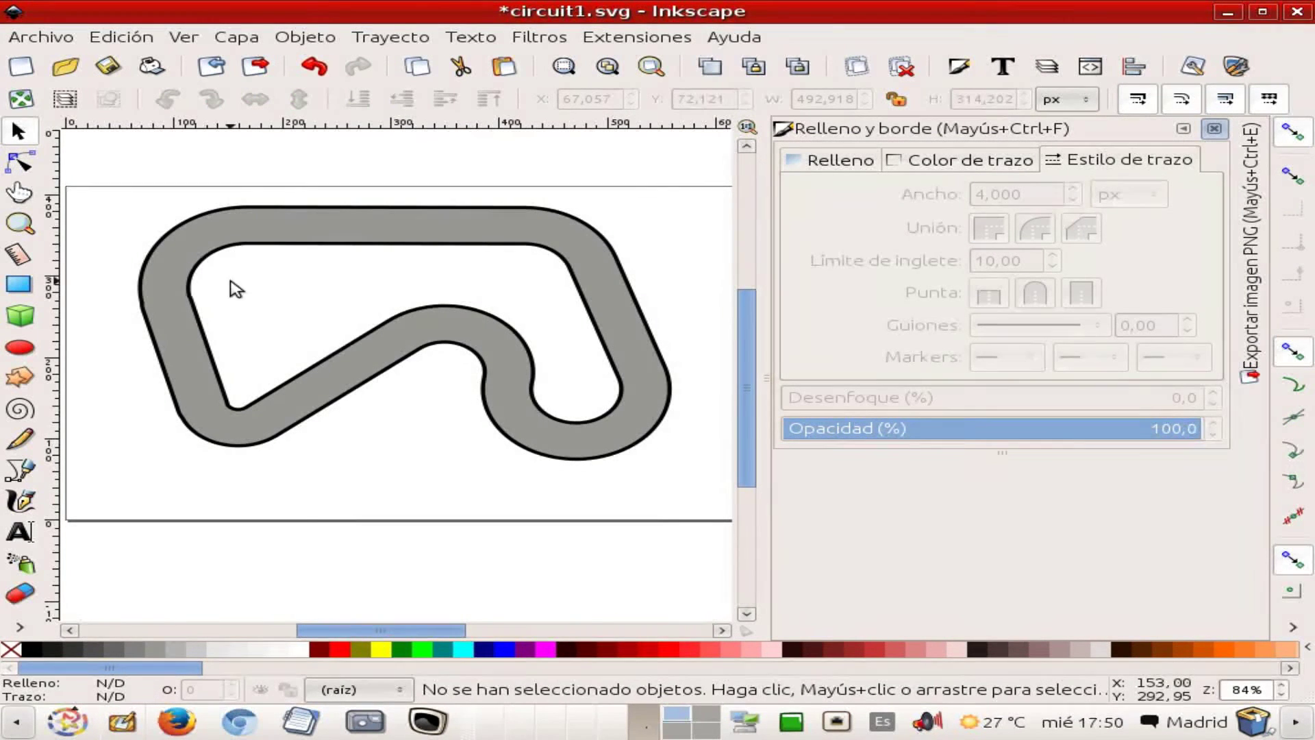
# - Hide the Fill and Stroke dock and center the grey outlined track in the widened canvas
pyautogui.keyDown('ctrl'); pyautogui.scroll(2, 212, 281); pyautogui.keyUp('ctrl')
pyautogui.keyDown('ctrl'); pyautogui.scroll(-2, 210, 279); pyautogui.keyUp('ctrl')
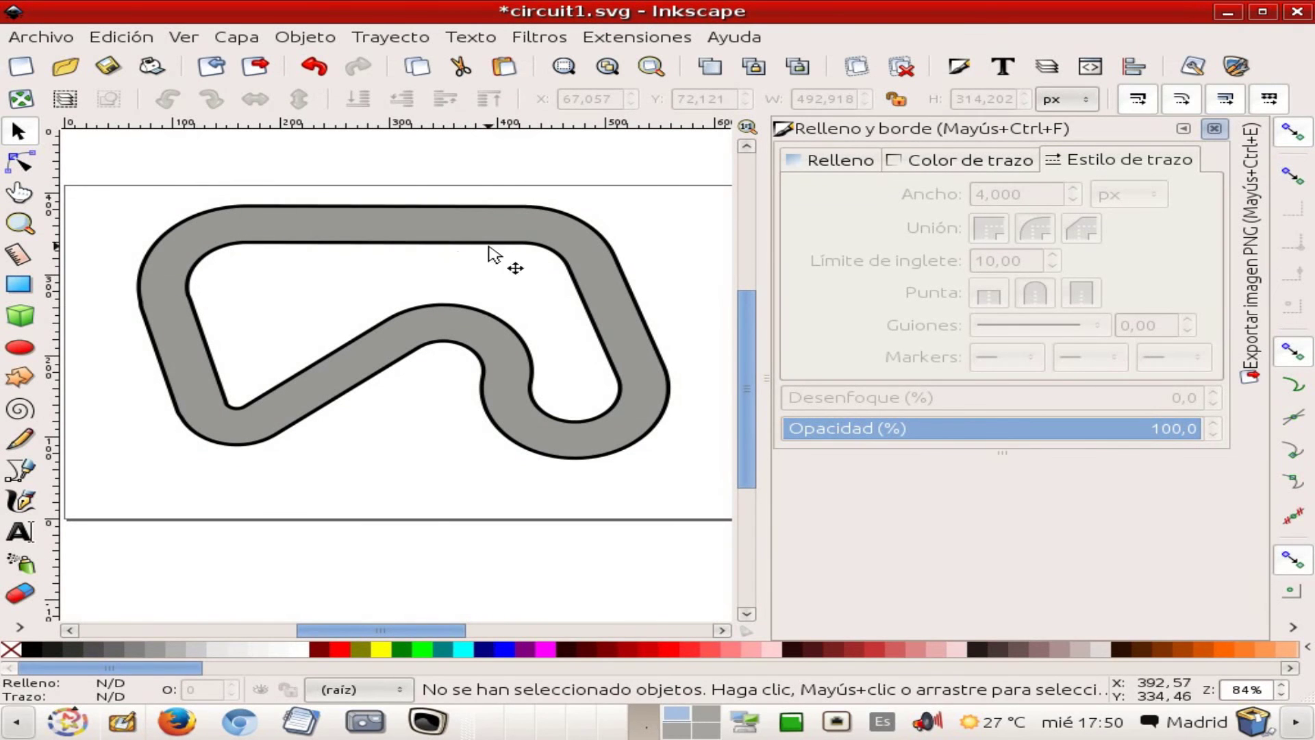
pyautogui.click(1179, 132)
pyautogui.moveTo(478, 191); pyautogui.dragTo(658, 208)
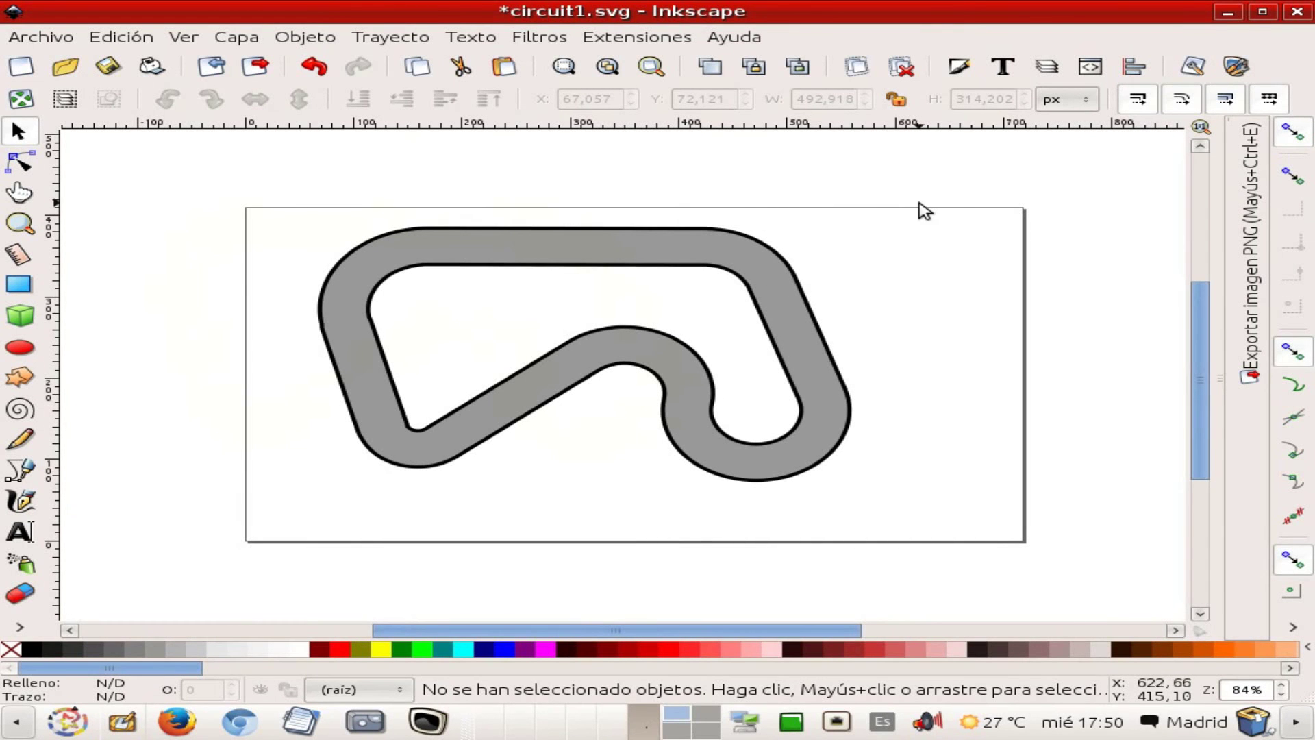